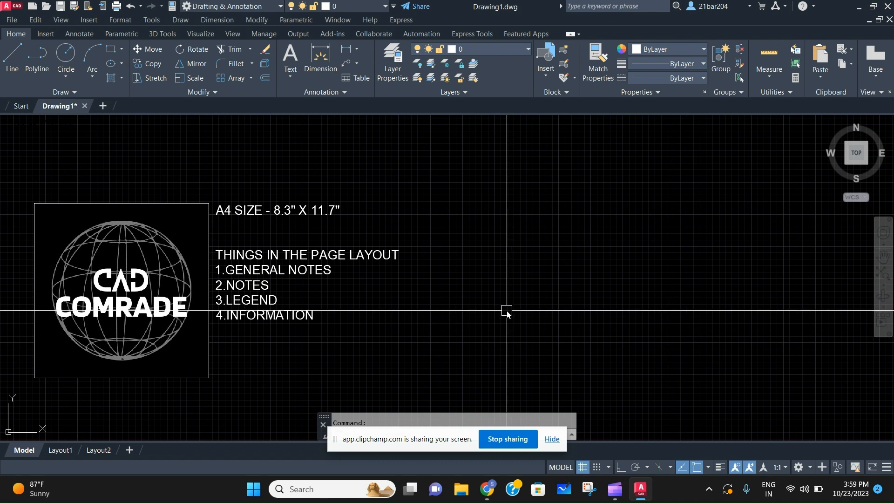
Examine the A4 size note and the list of page layout contents beside the logo
key("Return")
key("Escape")
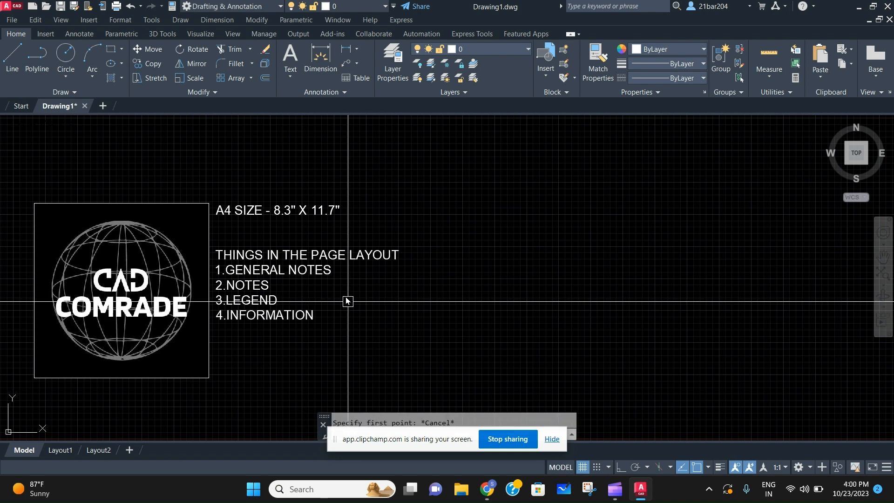
scroll(240, 255, "up", 2)
middle_click_drag(238, 246, 350, 216)
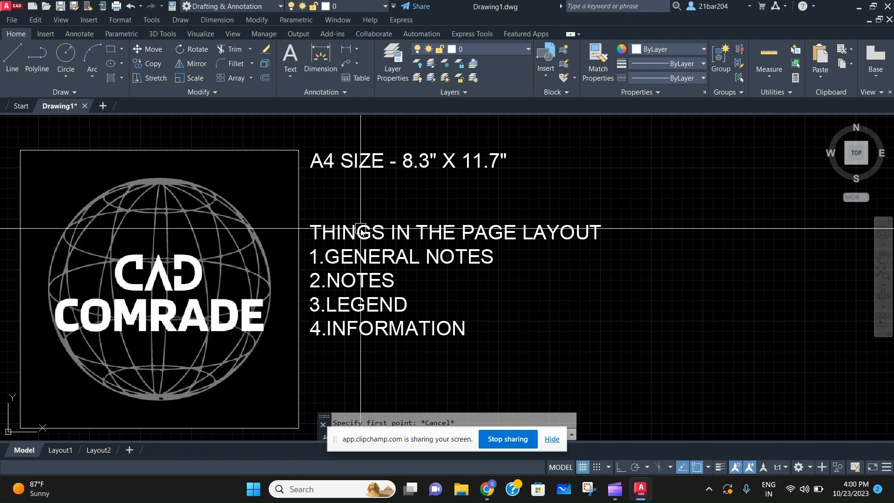
scroll(364, 227, "down", 2)
scroll(358, 204, "up", 2)
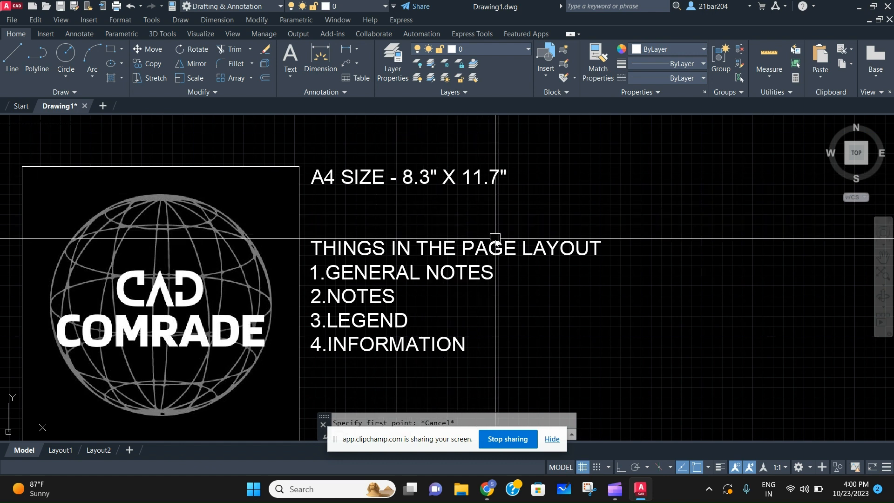
scroll(496, 241, "down", 4)
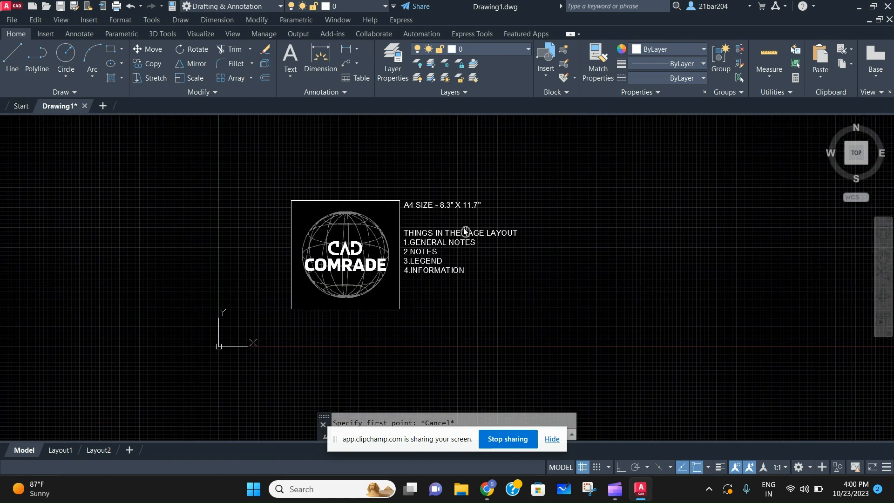
scroll(416, 243, "up", 2)
scroll(462, 228, "up", 2)
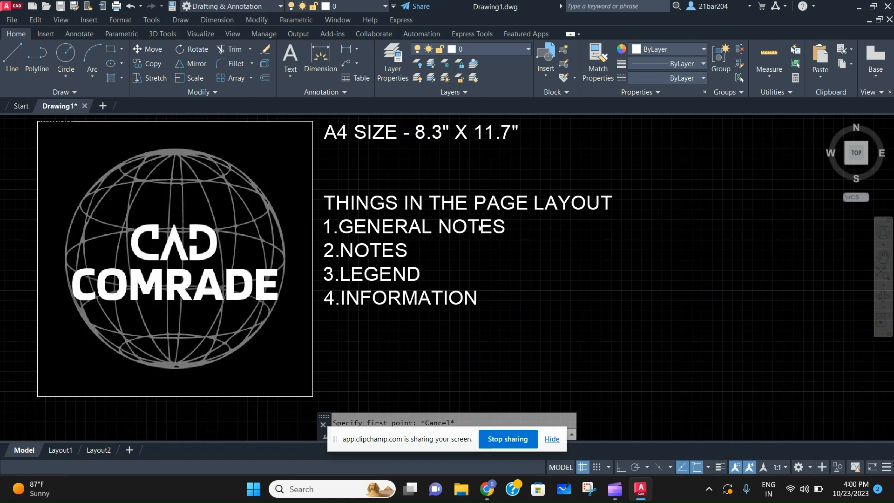
scroll(480, 227, "down", 2)
scroll(333, 242, "up", 2)
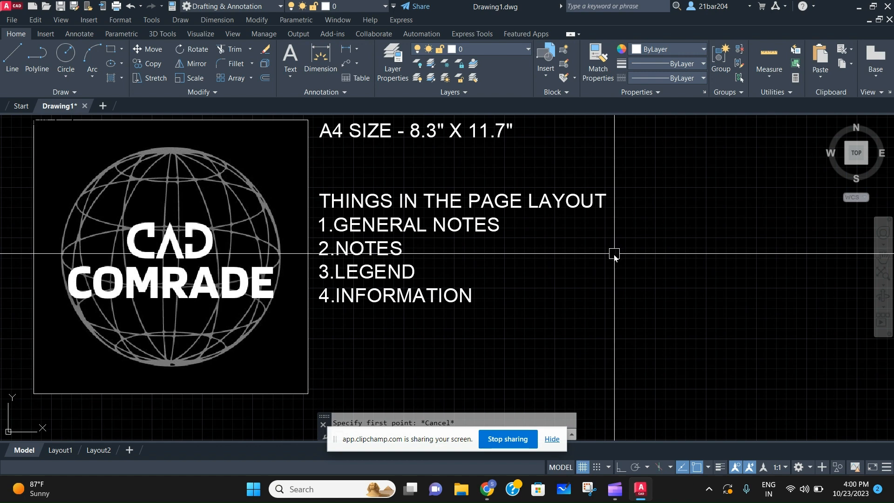
scroll(577, 280, "up", 1)
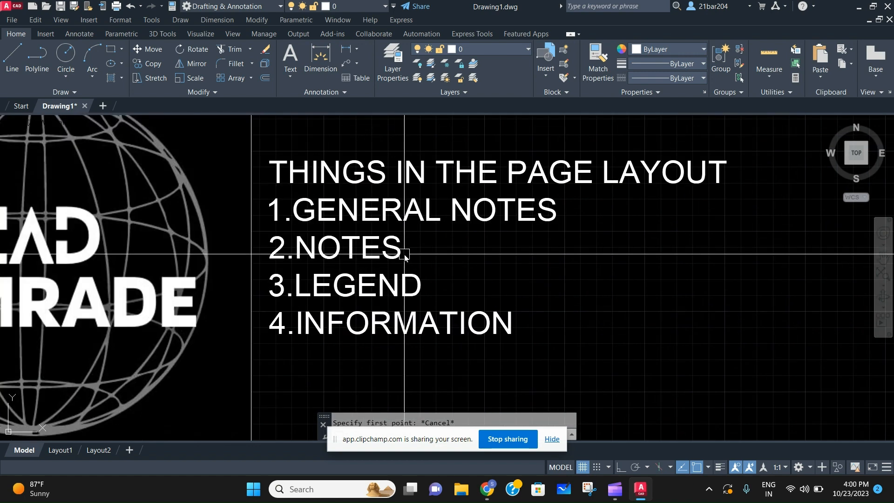
scroll(410, 257, "down", 1)
mouse_move(409, 256)
middle_mouse_down()
mouse_move(465, 273)
mouse_move(444, 275)
middle_mouse_up()
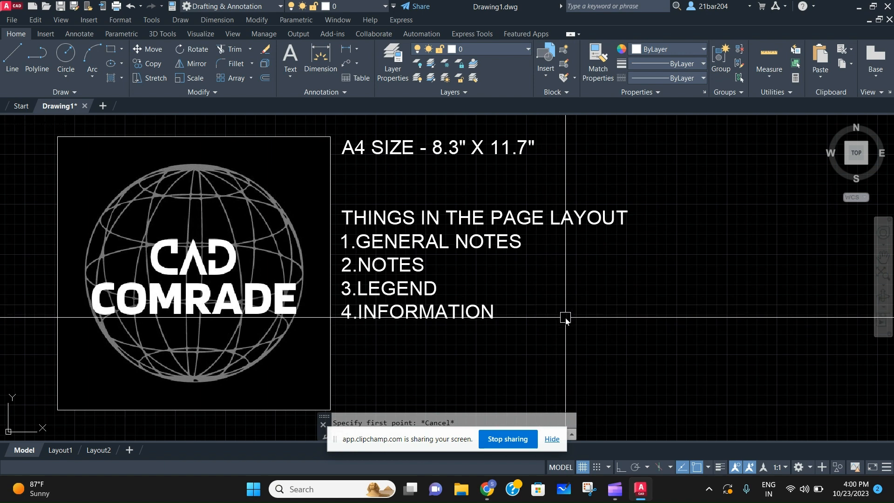
scroll(570, 316, "down", 2)
middle_click_drag(579, 311, 469, 324)
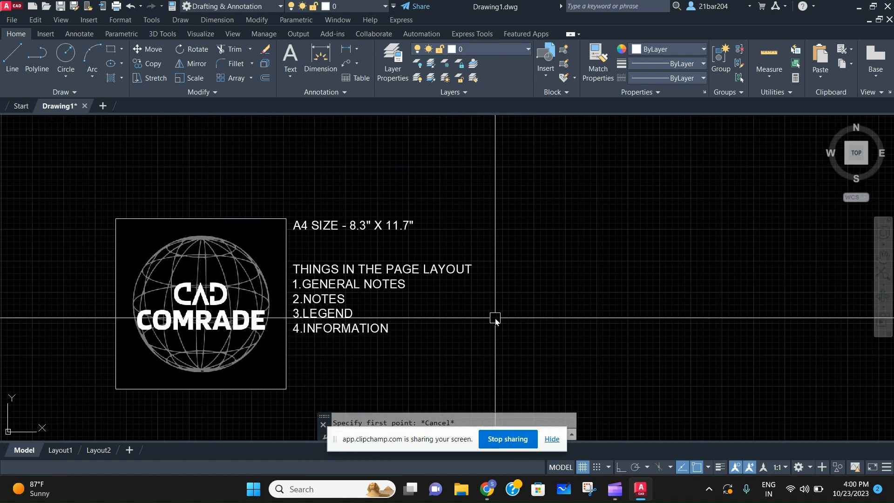
Turn on Ortho mode while trying a line in the empty area beside the layout notes
key("l")
key("Return")
middle_click_drag(579, 310, 605, 260)
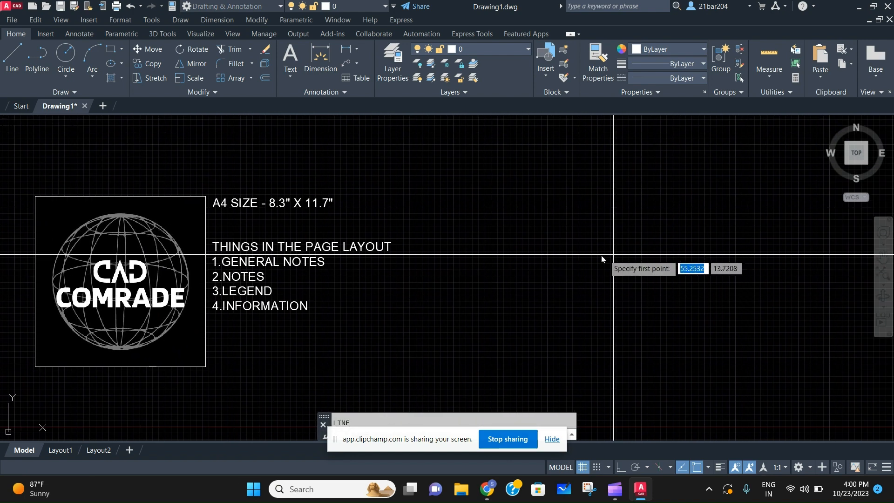
scroll(517, 268, "down", 3)
middle_click_drag(517, 267, 433, 243)
scroll(433, 243, "up", 2)
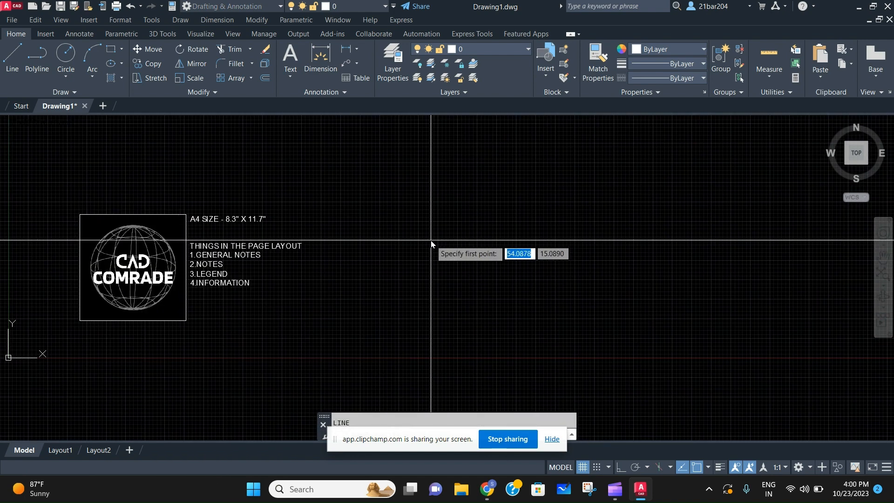
left_click(386, 198)
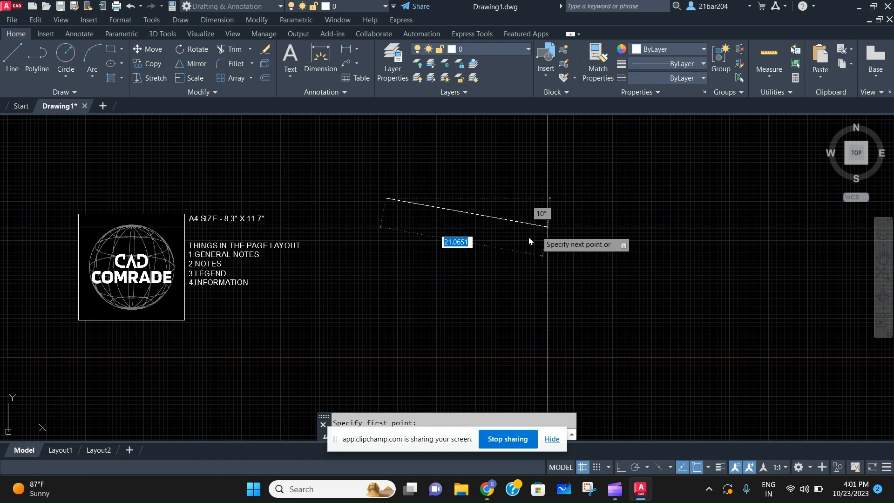
left_click(622, 468)
key("Escape")
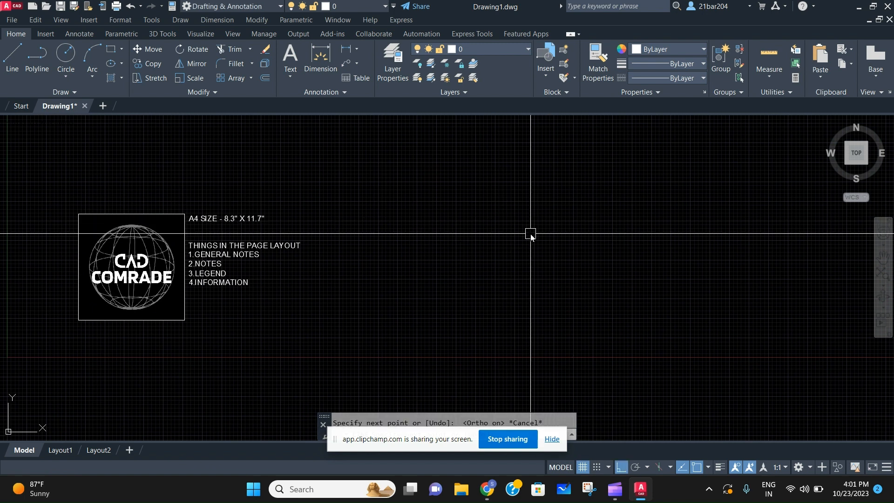
Configure the drawing units to Architectural length with 0'-0" precision, angle precision 0 and an insertion scale in inches
key("Return")
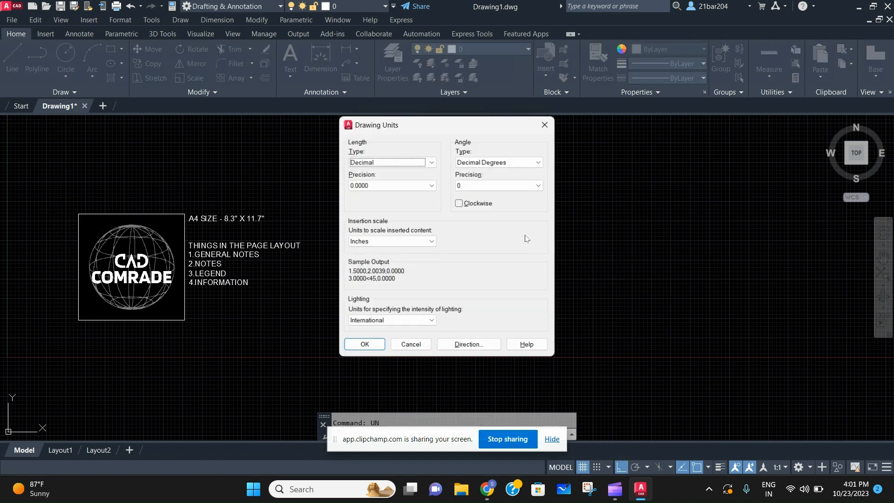
left_click(415, 241)
left_click(413, 260)
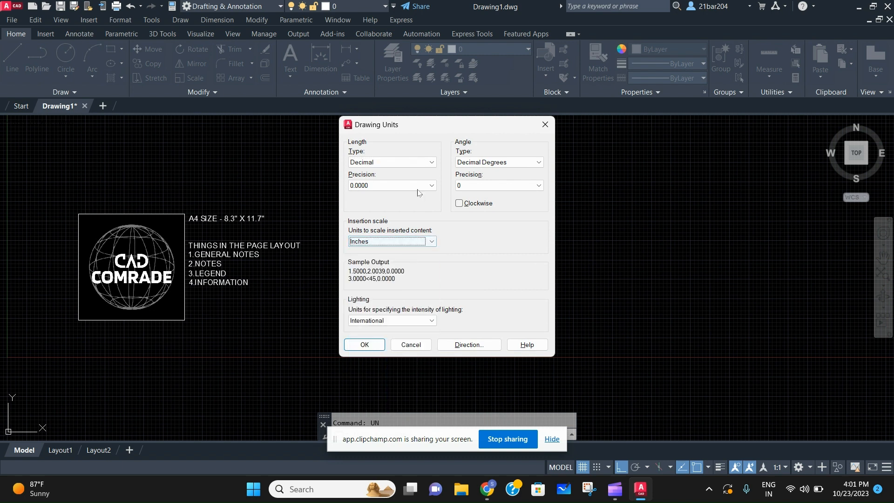
left_click(419, 172)
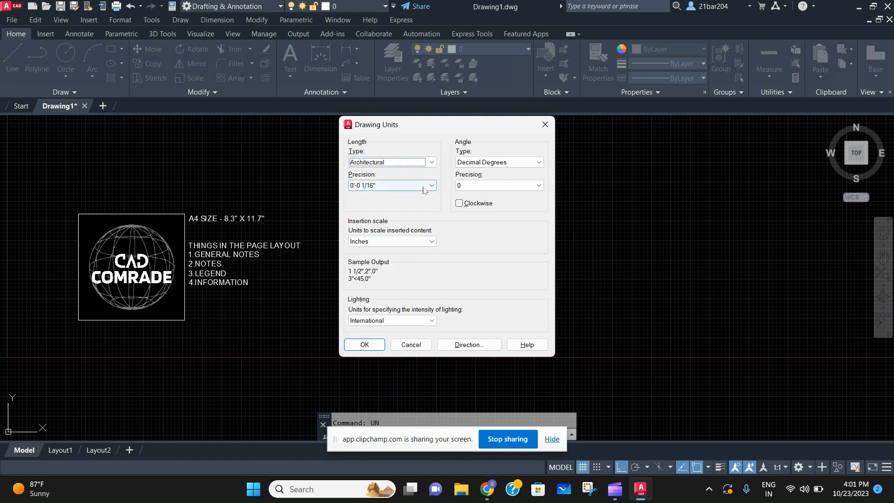
left_click(419, 185)
left_click(409, 192)
left_click(523, 187)
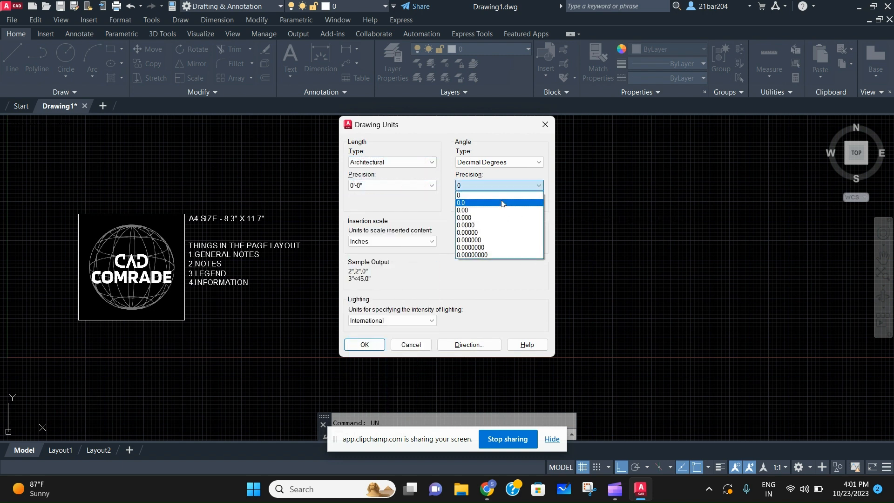
left_click(501, 196)
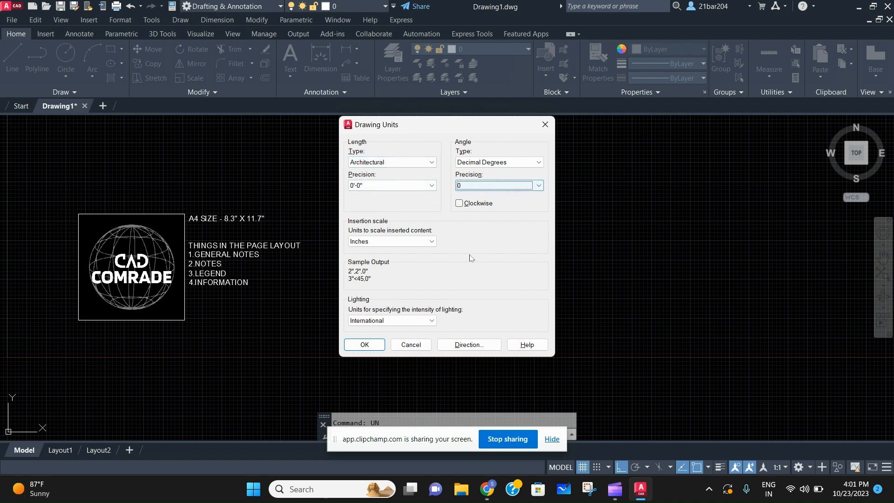
left_click(356, 343)
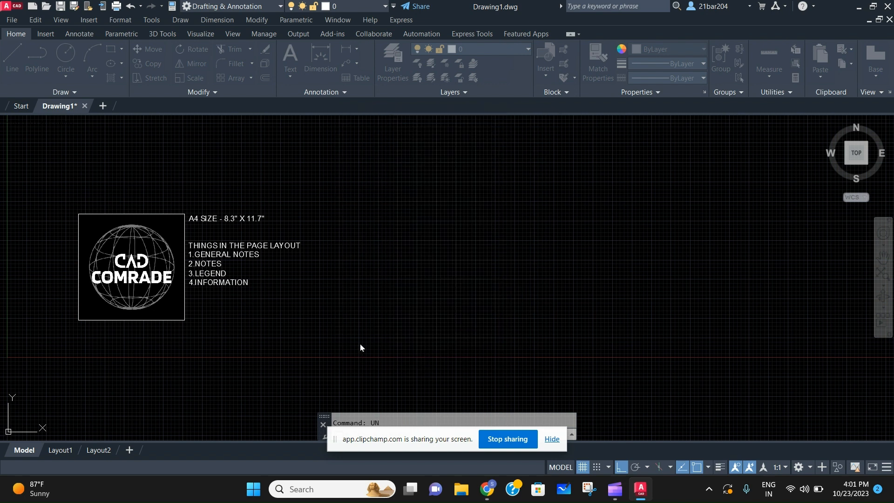
Draw the A4 page outline with lines, 8.3" wide and 11.7" high, in the empty area beside the notes
type("l")
key("Return")
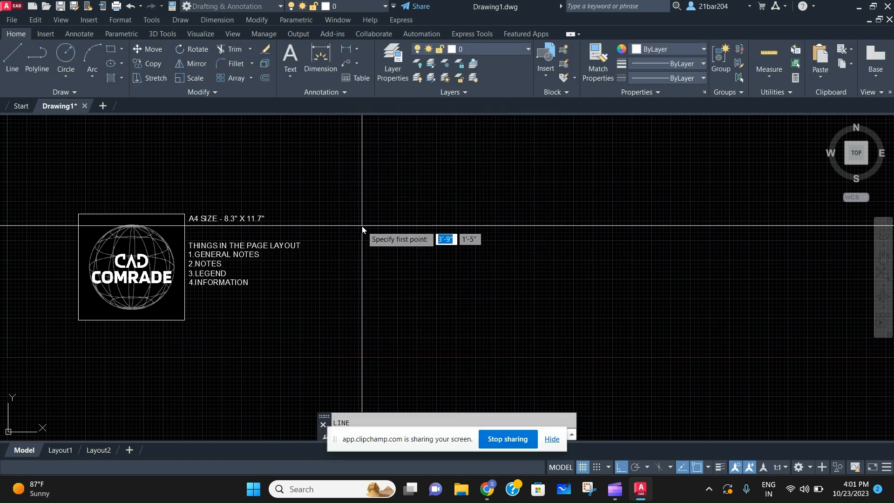
scroll(362, 229, "up", 2)
left_click(362, 218)
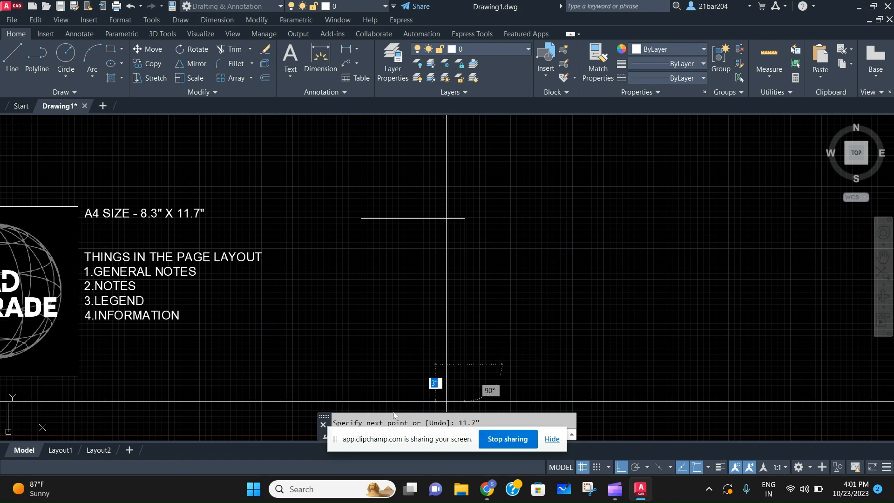
left_click(360, 300)
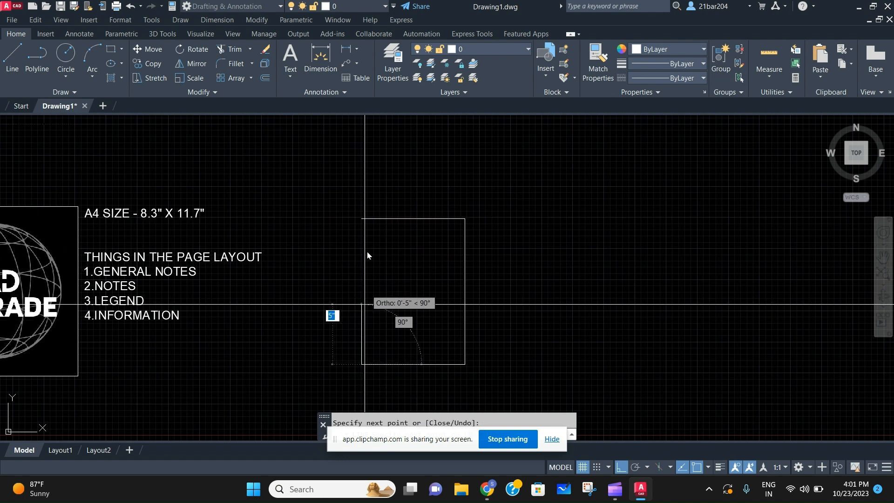
left_click(362, 219)
key("Escape")
scroll(465, 298, "down", 2)
middle_click_drag(467, 297, 436, 258)
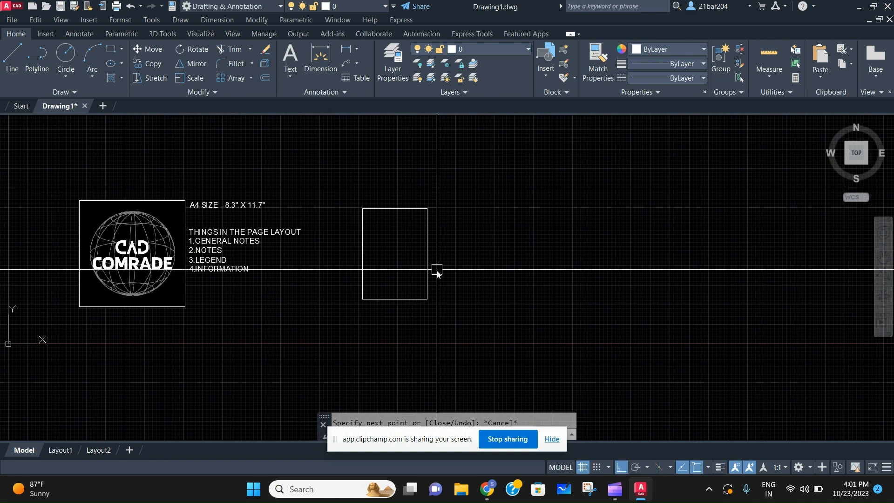
scroll(440, 269, "up", 4)
scroll(348, 273, "down", 4)
middle_click_drag(337, 286, 354, 316)
scroll(354, 316, "up", 6)
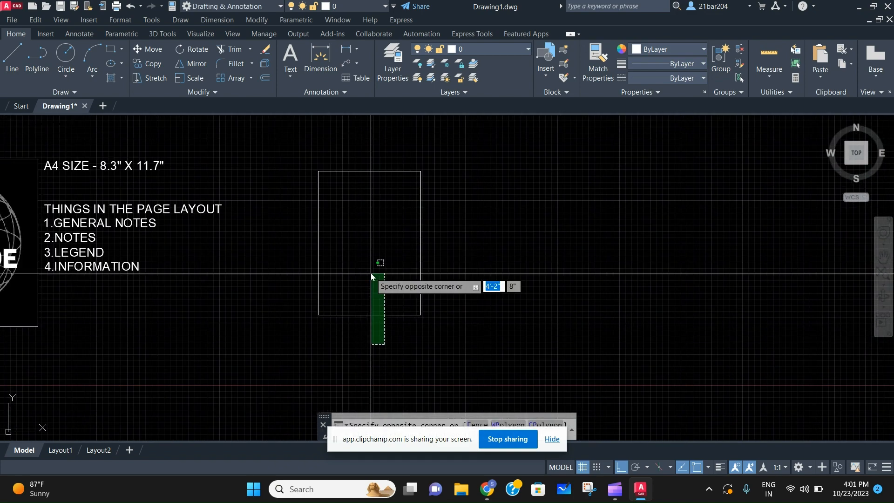
scroll(382, 343, "down", 4)
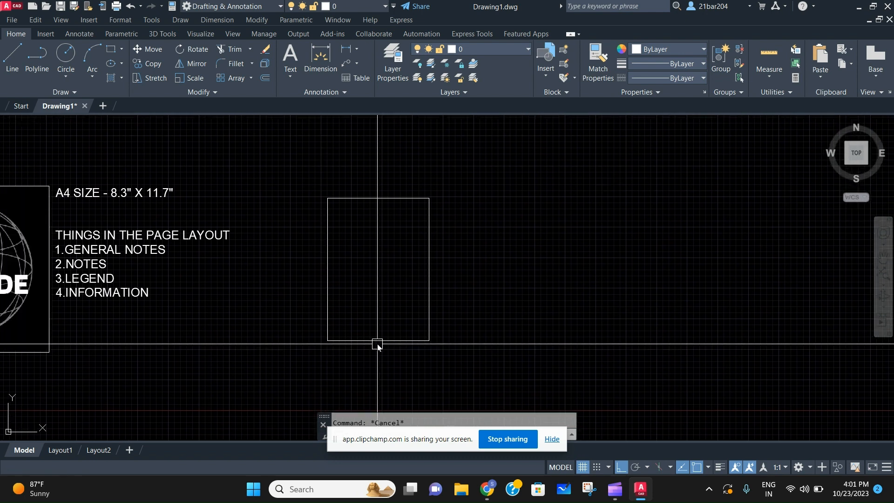
scroll(361, 346, "up", 4)
left_click(389, 351)
left_click(367, 325)
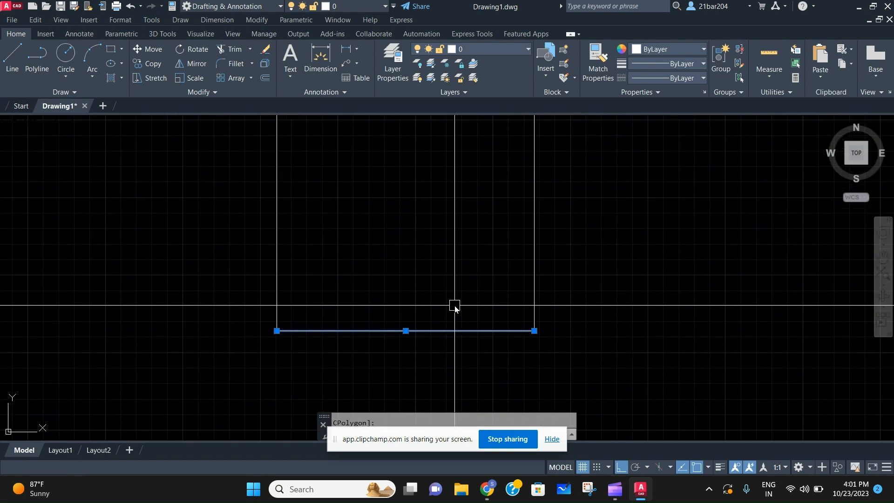
type("o")
key("Return")
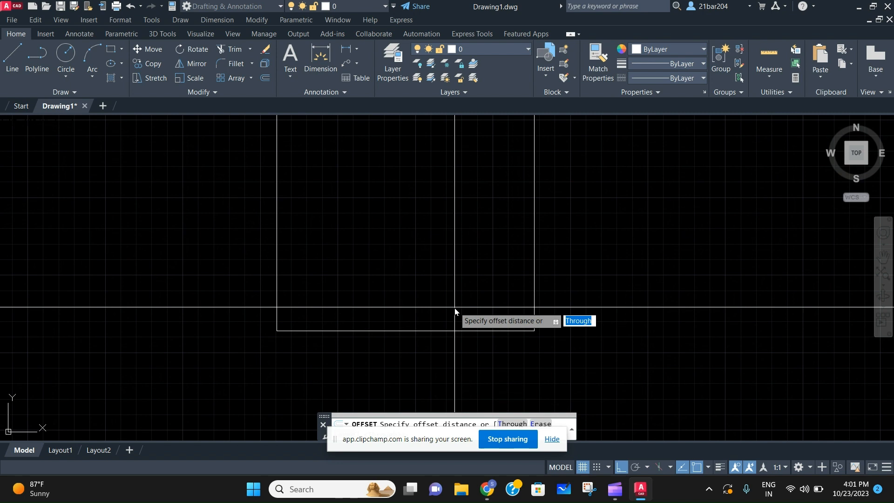
scroll(455, 310, "down", 5)
scroll(454, 307, "up", 4)
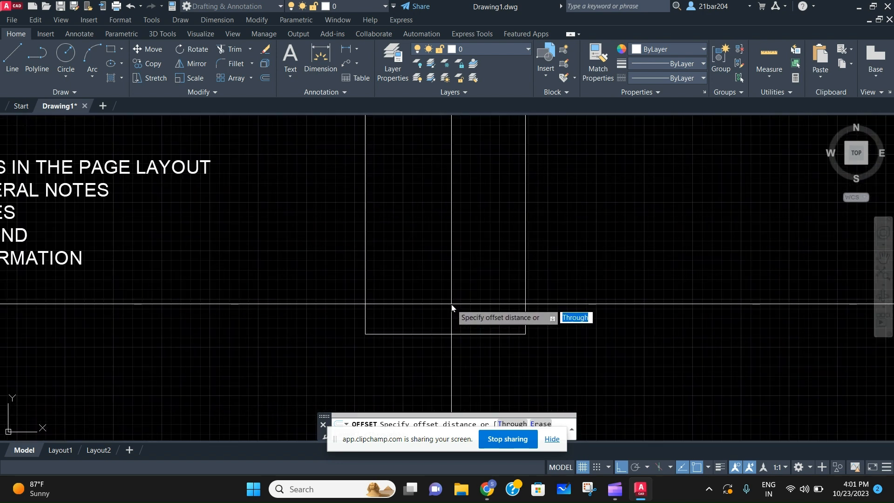
type("3")
key("Return")
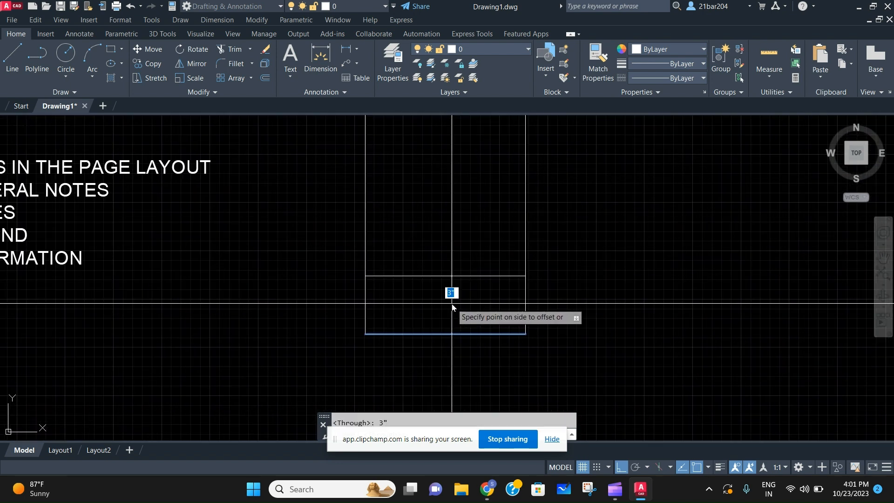
scroll(465, 322, "down", 4)
scroll(463, 305, "up", 6)
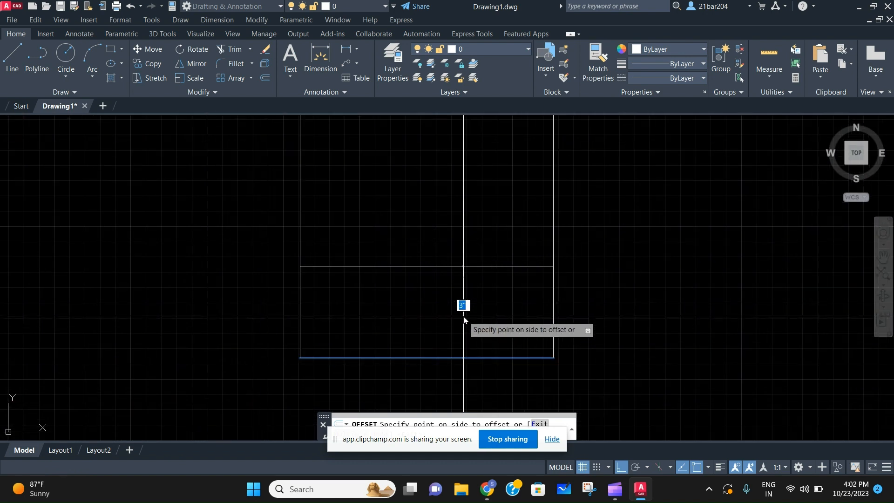
key("Escape")
Offset the bottom edge of the A4 outline 2" upward, inside the page
left_click(454, 354)
key("space")
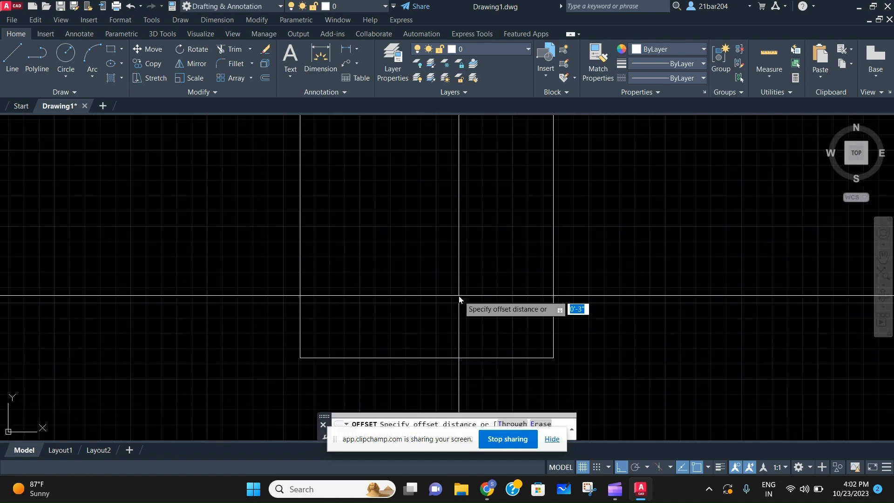
type("2\"")
key("Return")
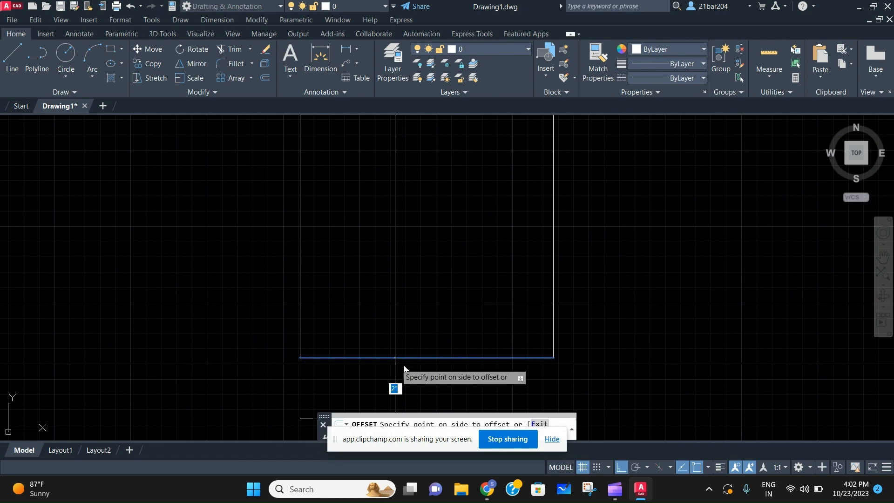
left_click(448, 312)
scroll(447, 311, "down", 2)
key("Escape")
scroll(444, 318, "up", 2)
type("l")
key("Return")
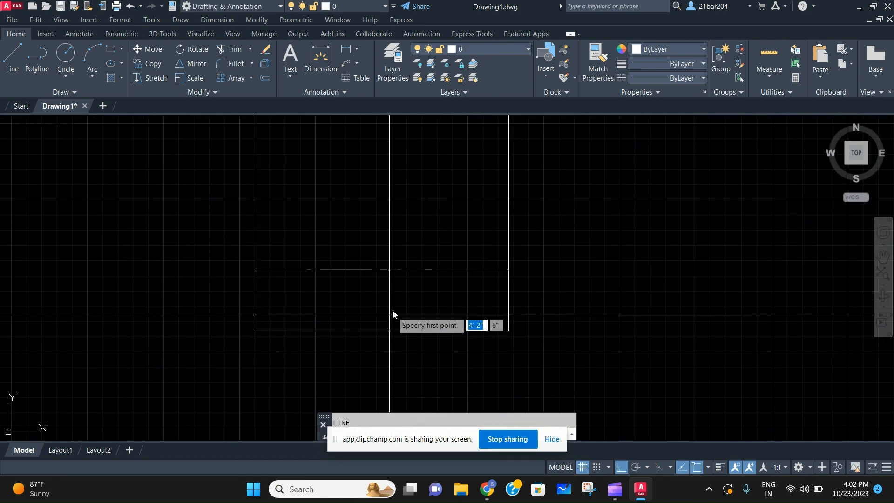
scroll(393, 313, "down", 2)
middle_click_drag(391, 309, 438, 299)
scroll(364, 287, "down", 2)
middle_click_drag(359, 281, 442, 296)
key("Escape")
Draw a 2" vertical line over the left edge of the bottom strip, from the offset line down to the page corner
scroll(160, 221, "up", 2)
middle_click_drag(271, 251, 28, 254)
scroll(116, 254, "down", 2)
middle_click_drag(272, 266, 327, 234)
scroll(333, 285, "up", 4)
middle_click_drag(326, 277, 334, 252)
scroll(321, 270, "up", 4)
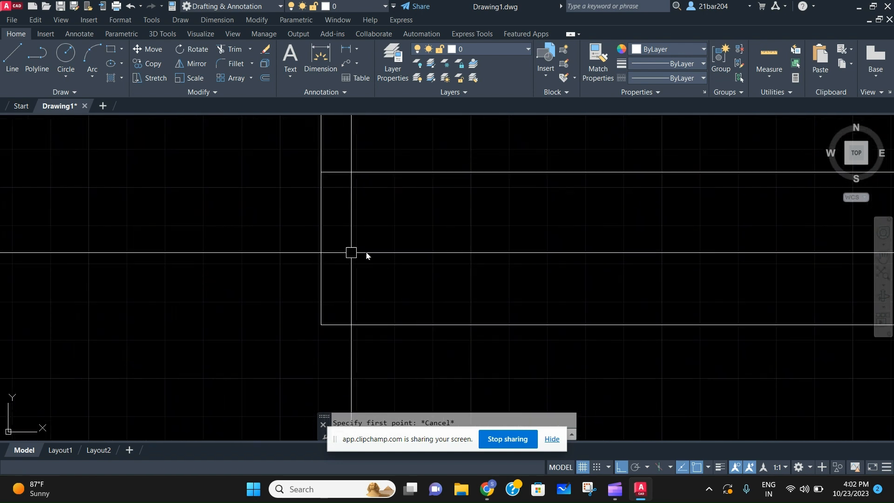
scroll(368, 260, "down", 2)
type("l")
key("Return")
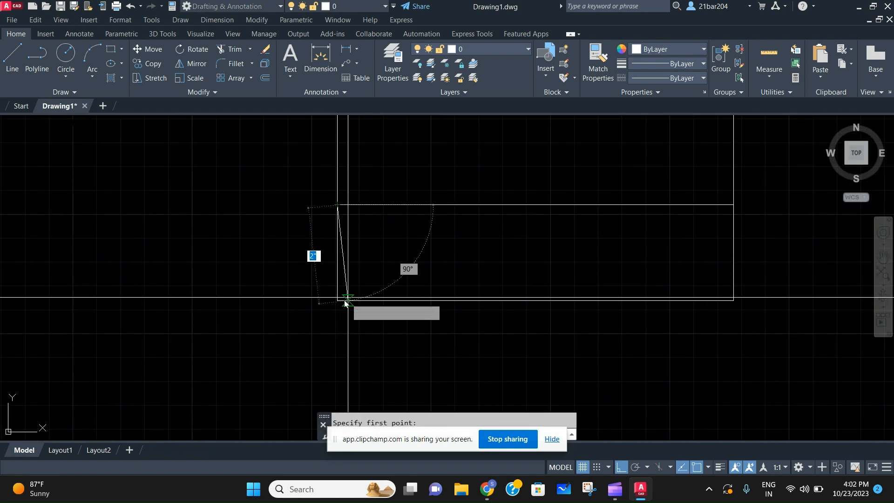
left_click(338, 300)
key("Escape")
scroll(368, 261, "down", 3)
scroll(354, 250, "up", 3)
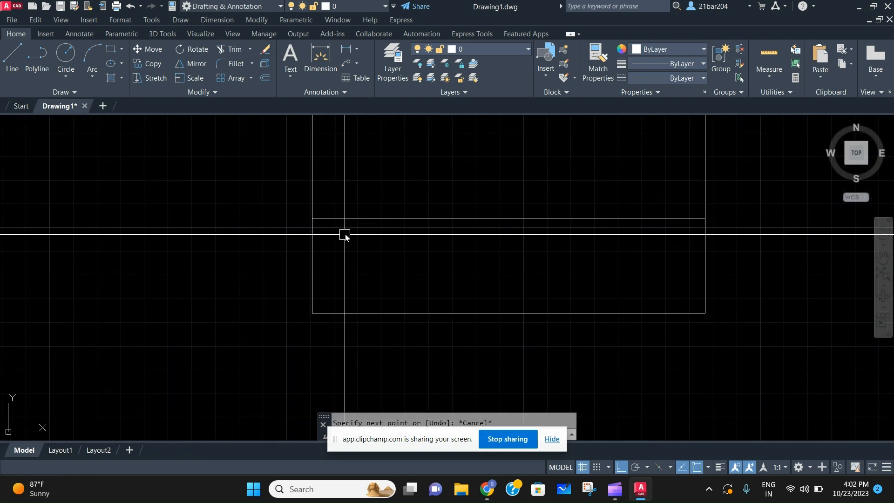
Sketch four circles of about 1" radius in a row across the bottom strip to mark its four compartments
scroll(635, 256, "down", 3)
middle_click_drag(635, 255, 564, 270)
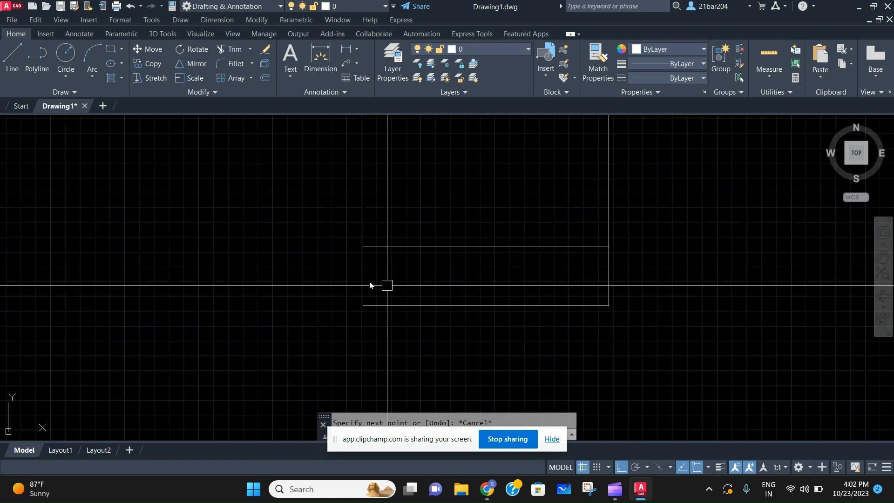
key("Return")
scroll(382, 277, "up", 2)
left_click(372, 275)
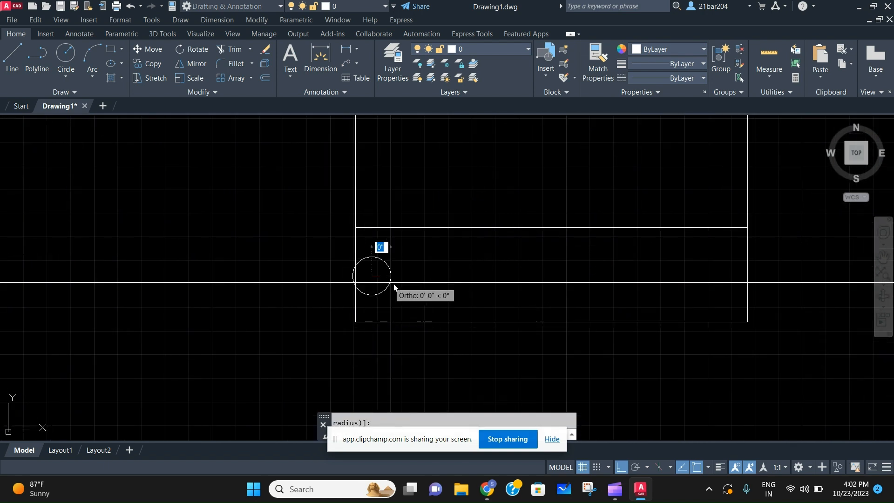
middle_click_drag(473, 272, 406, 277)
key("Return")
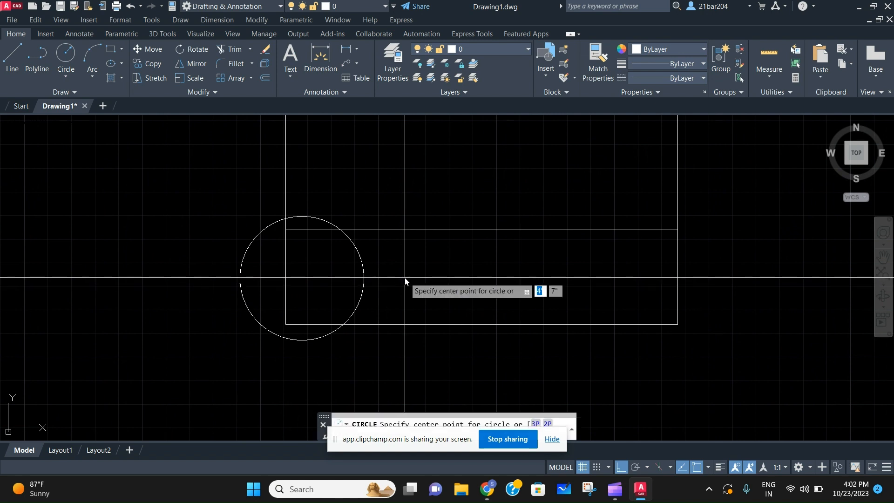
left_click(412, 275)
left_click(467, 279)
middle_click_drag(535, 276, 455, 273)
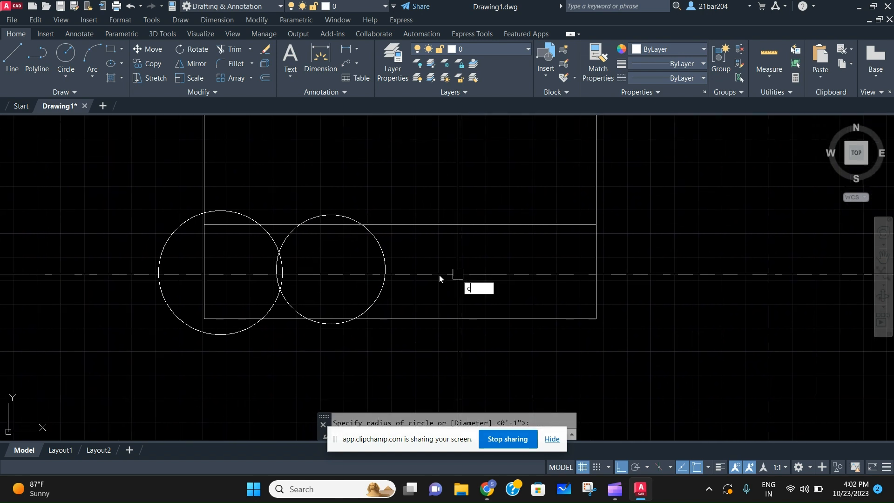
key("Return")
left_click(430, 272)
left_click(497, 287)
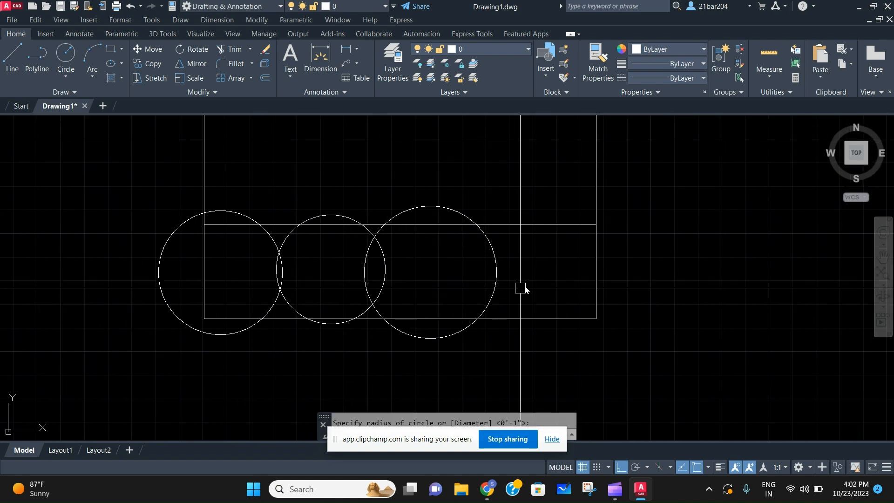
middle_click_drag(519, 289, 429, 290)
key("Return")
left_click(450, 270)
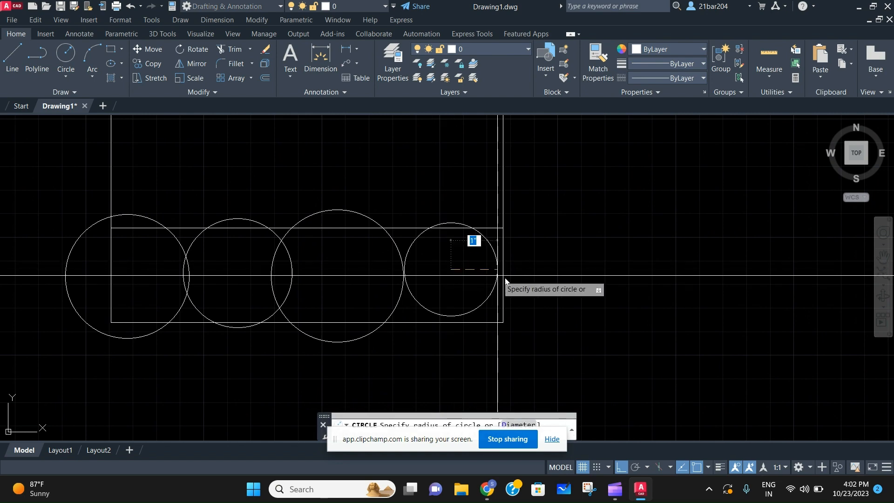
left_click(527, 295)
Select the four circles in the bottom strip and delete them
scroll(541, 286, "down", 2)
scroll(469, 296, "up", 2)
left_click(469, 295)
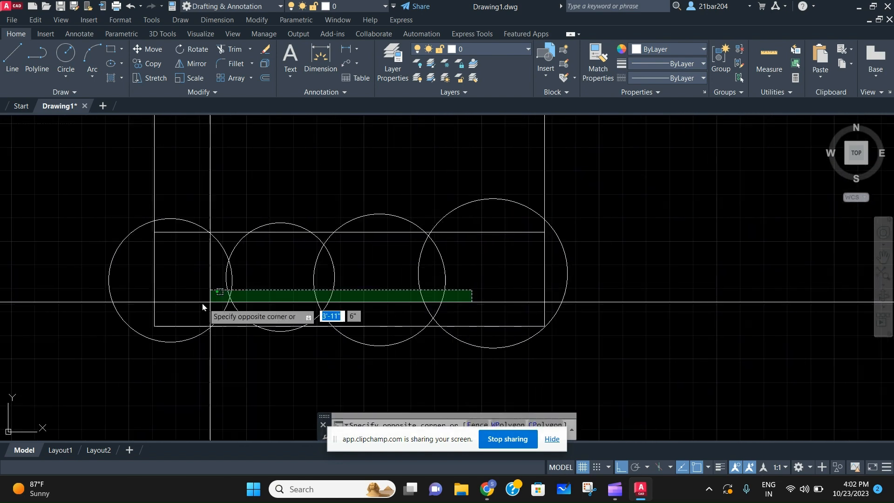
left_click(202, 303)
middle_click_drag(204, 281, 479, 294)
scroll(479, 293, "down", 2)
key("Delete")
scroll(468, 293, "down", 2)
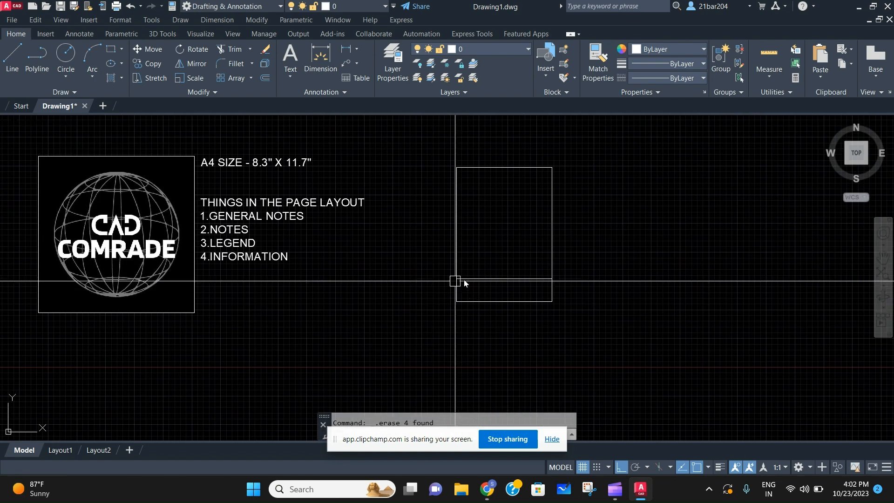
Draw another vertical line along the left end of the bottom strip, spanning from the strip's upper line to the page bottom
scroll(473, 289, "up", 2)
scroll(436, 289, "up", 2)
type("l")
key("Return")
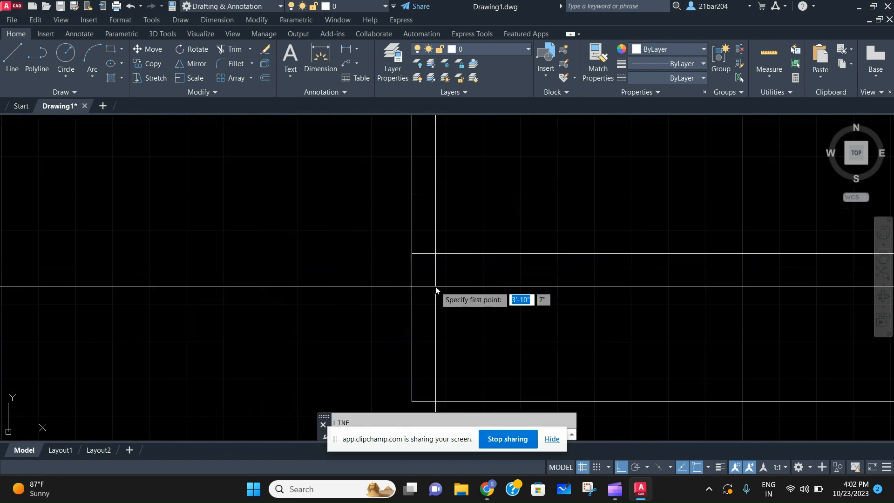
left_click(413, 254)
middle_click_drag(439, 343, 427, 290)
scroll(471, 300, "down", 2)
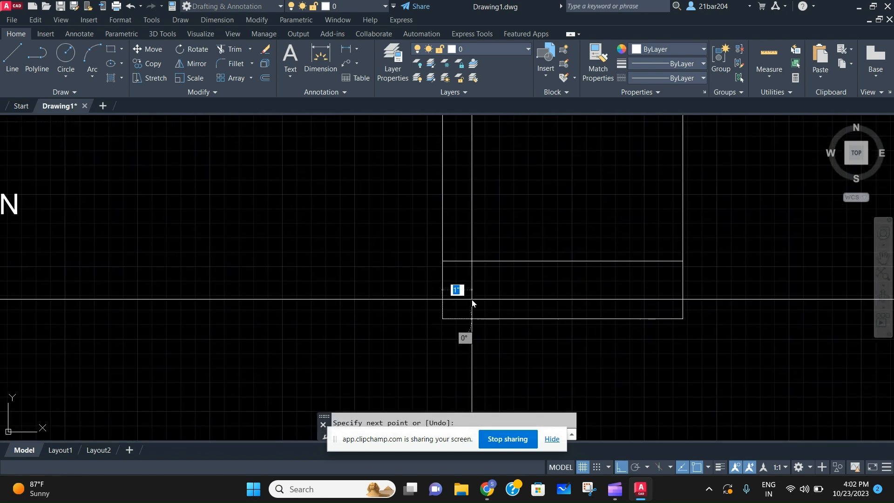
key("Escape")
Offset the strip's left vertical line 2" to the right three times in succession to divide the strip into four compartments
key("Return")
scroll(465, 312, "up", 2)
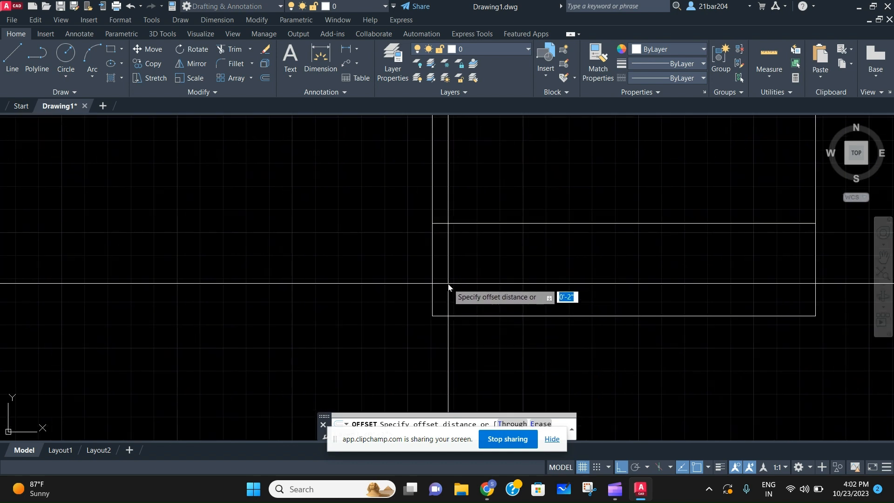
key("Return")
left_click(434, 268)
left_click(625, 242)
scroll(493, 296, "down", 1)
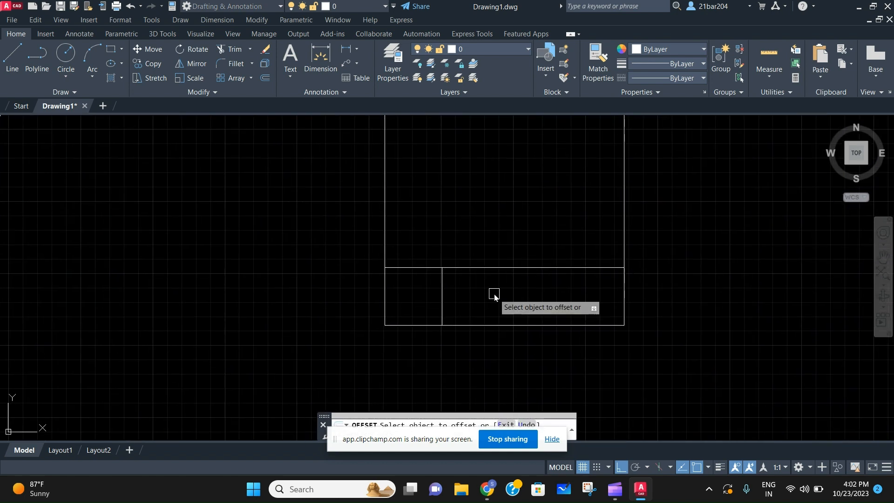
scroll(464, 291, "up", 1)
left_click(431, 298)
left_click(565, 279)
left_click(519, 289)
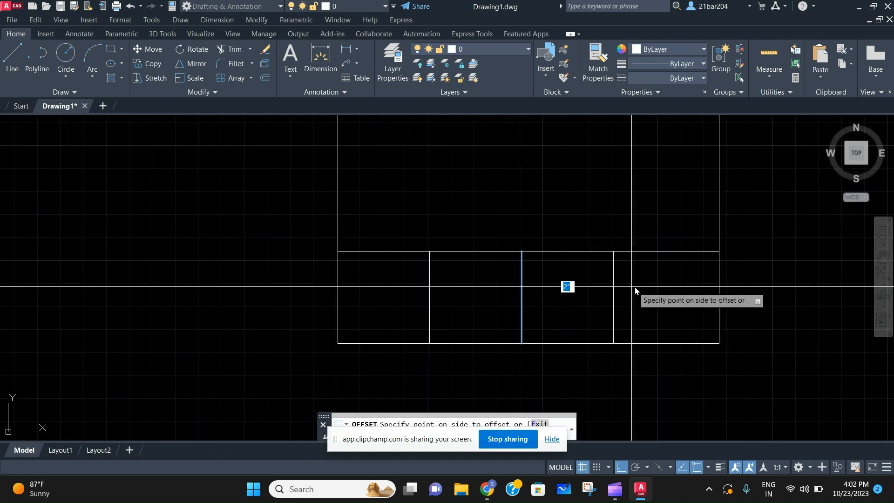
left_click(635, 287)
scroll(716, 269, "down", 2)
middle_click_drag(716, 270, 619, 286)
scroll(583, 303, "up", 2)
scroll(555, 309, "down", 1)
middle_click_drag(555, 310, 569, 305)
key("Escape")
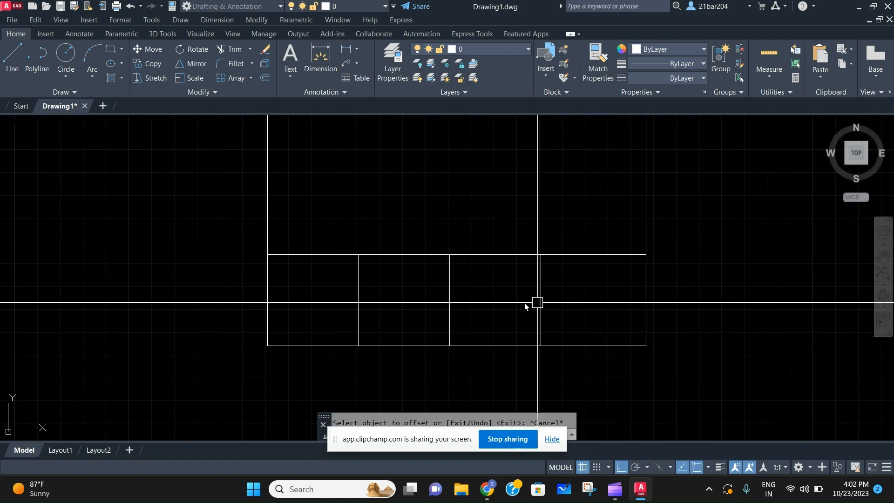
scroll(493, 344, "down", 3)
middle_click_drag(505, 340, 511, 319)
scroll(488, 311, "up", 2)
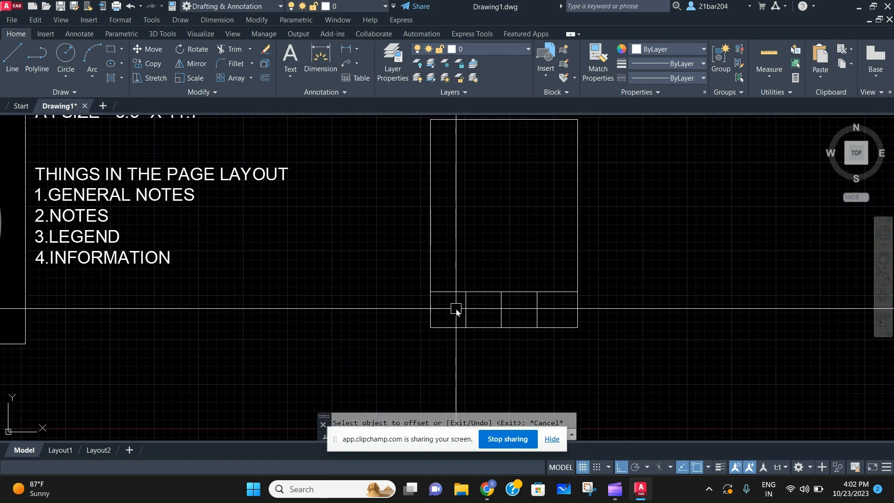
scroll(455, 301, "up", 2)
middle_click_drag(455, 301, 456, 335)
scroll(501, 291, "down", 2)
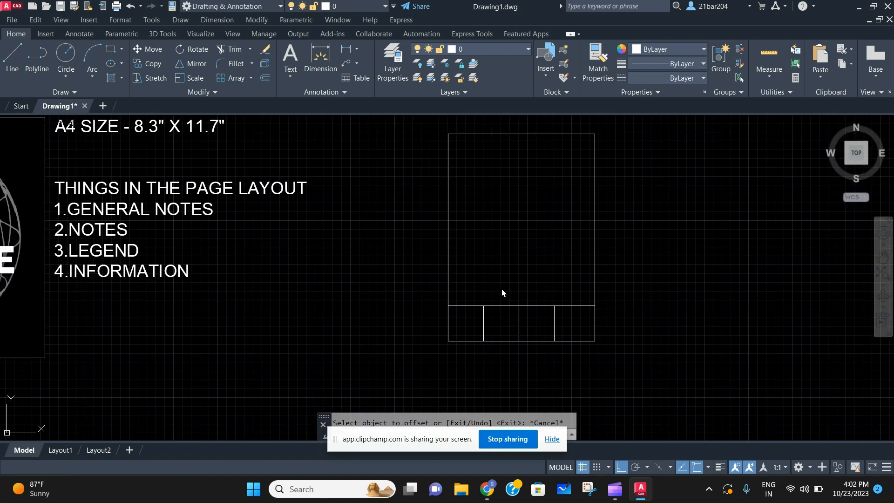
scroll(468, 334, "up", 2)
scroll(571, 245, "down", 4)
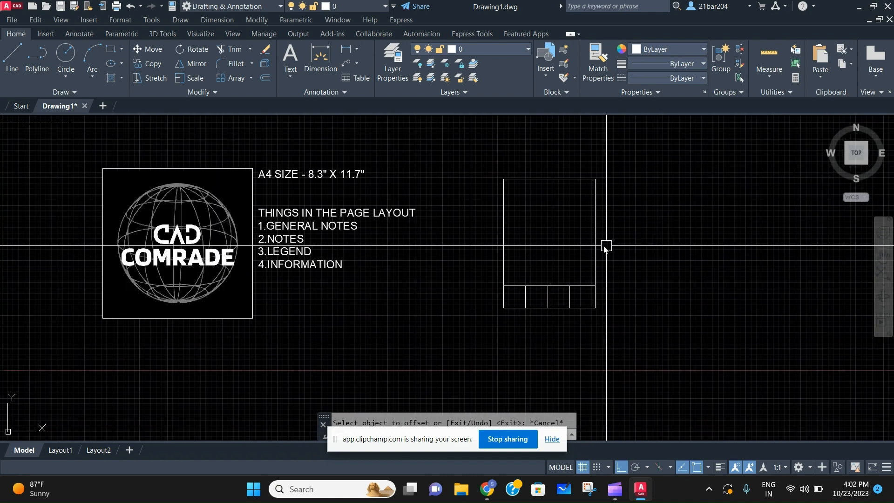
middle_click_drag(599, 245, 609, 275)
left_click(612, 268)
left_click(498, 216)
scroll(570, 241, "down", 2)
middle_click_drag(570, 241, 474, 406)
scroll(531, 301, "up", 6)
middle_click_drag(597, 314, 575, 344)
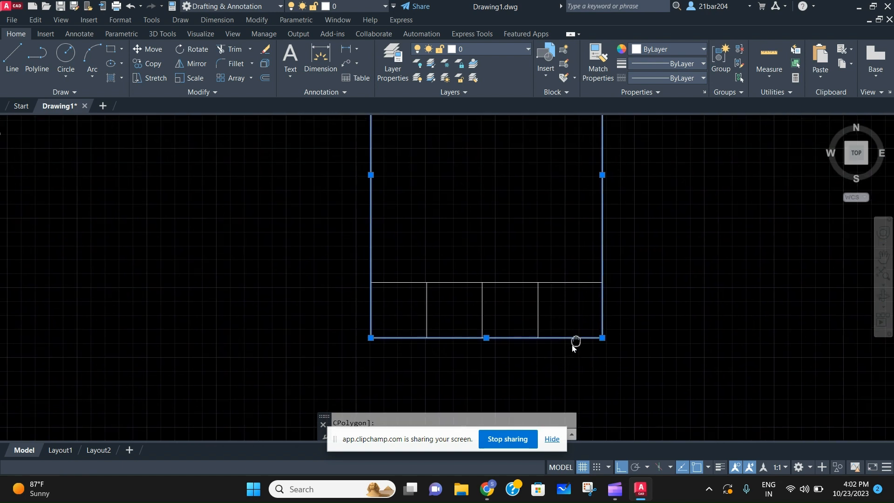
key("Escape")
Draw a rectangle over the A4 page outline, from its upper-left corner to its lower-right corner
scroll(529, 292, "down", 3)
type("c")
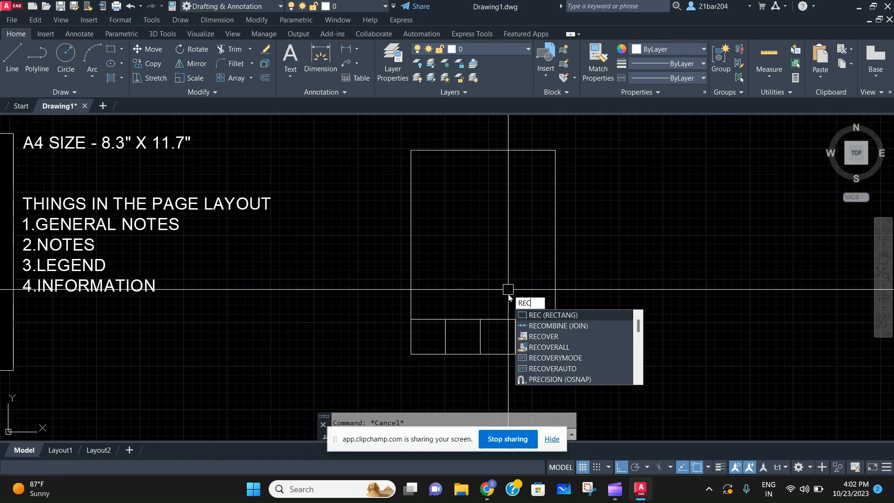
key("Return")
left_click(411, 150)
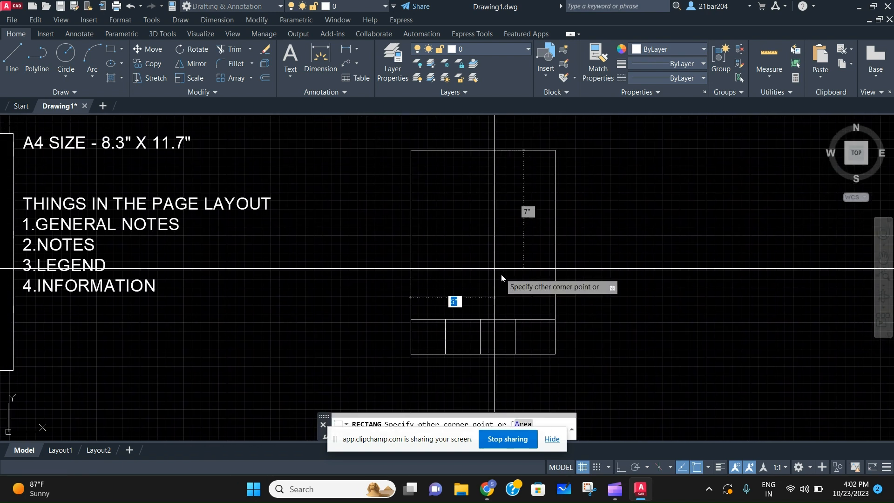
left_click(555, 354)
left_click(557, 251)
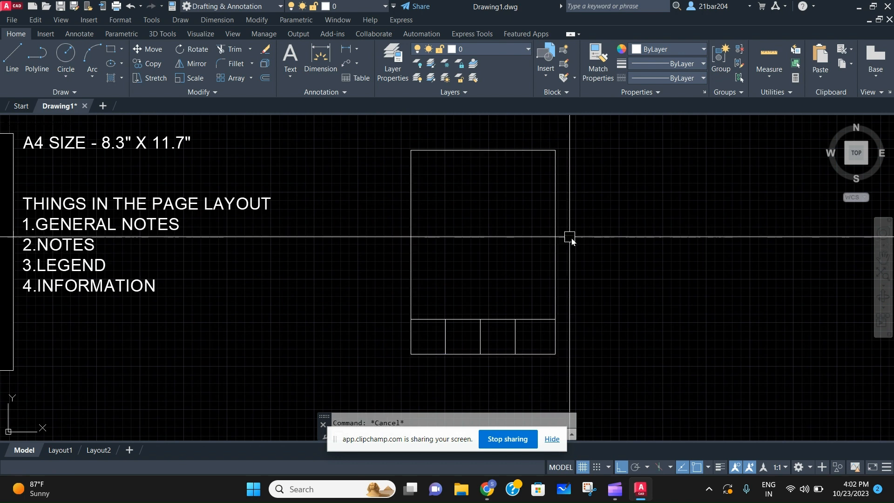
Select the whole page layout and delete its duplicate overlapping objects using the default comparison settings
left_click(597, 401)
left_click(396, 127)
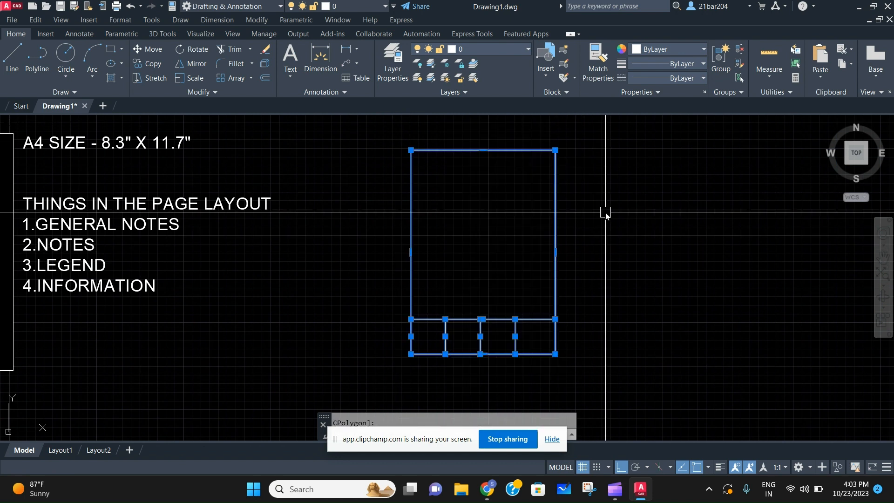
key("Return")
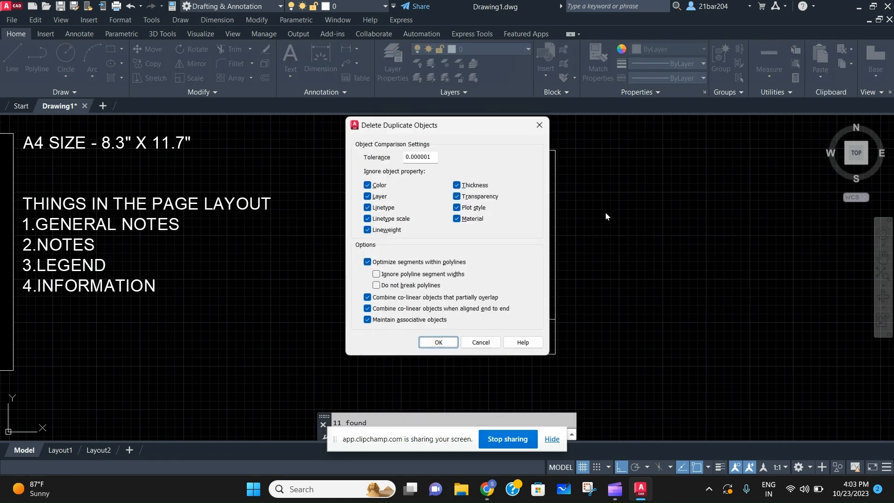
left_click(439, 341)
scroll(491, 312, "up", 1)
scroll(459, 268, "down", 1)
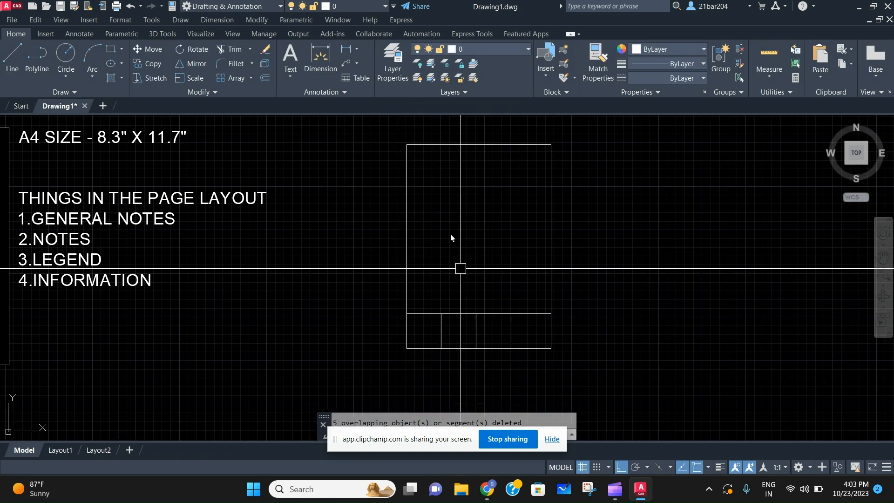
Offset the rectangular page outline slightly outward with the Through option to form a double border
left_click(438, 208)
left_click(356, 150)
type("o")
key("Return")
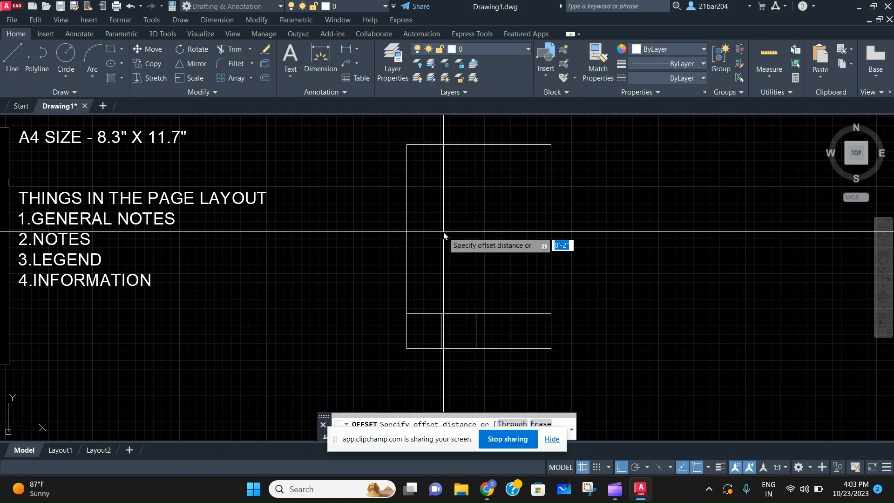
middle_click_drag(449, 214, 410, 258)
scroll(410, 257, "up", 4)
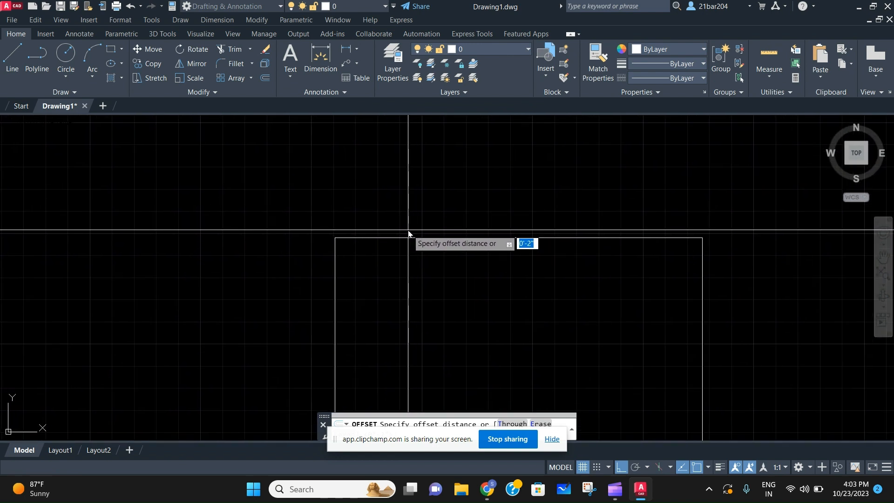
key("Down")
key("Down")
key("Return")
left_click(408, 236)
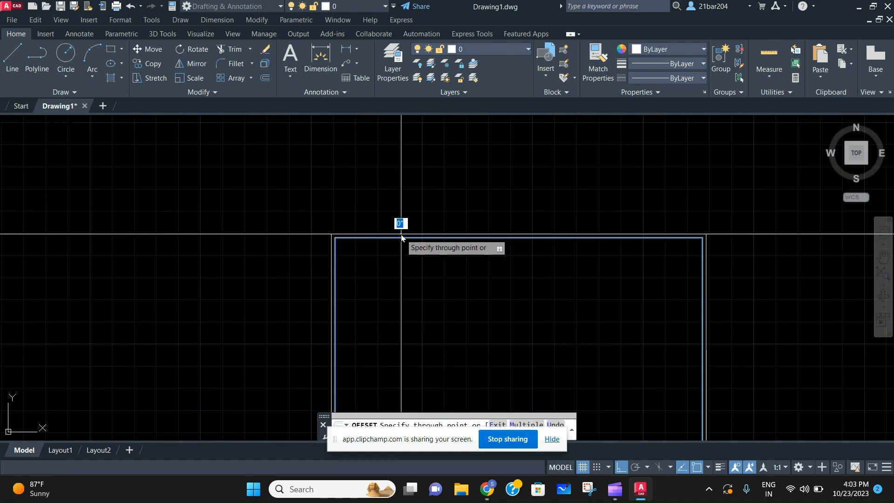
left_click(401, 234)
Offset the bottom strip's upper horizontal line slightly upward through a picked point to make it a double line
scroll(484, 244, "down", 2)
middle_click_drag(461, 239, 411, 186)
scroll(411, 230, "down", 4)
scroll(430, 256, "up", 6)
mouse_move(412, 231)
middle_mouse_down()
mouse_move(444, 238)
mouse_move(379, 259)
middle_mouse_up()
scroll(364, 278, "up", 3)
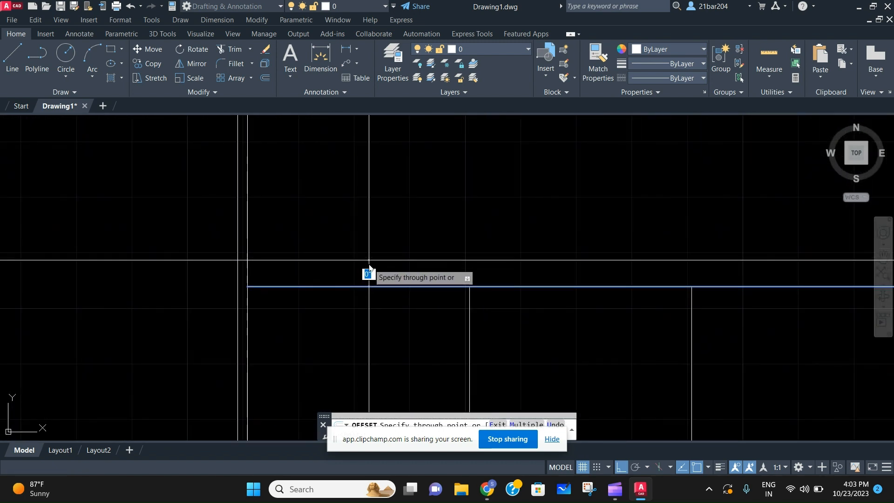
left_click(370, 283)
scroll(427, 273, "down", 5)
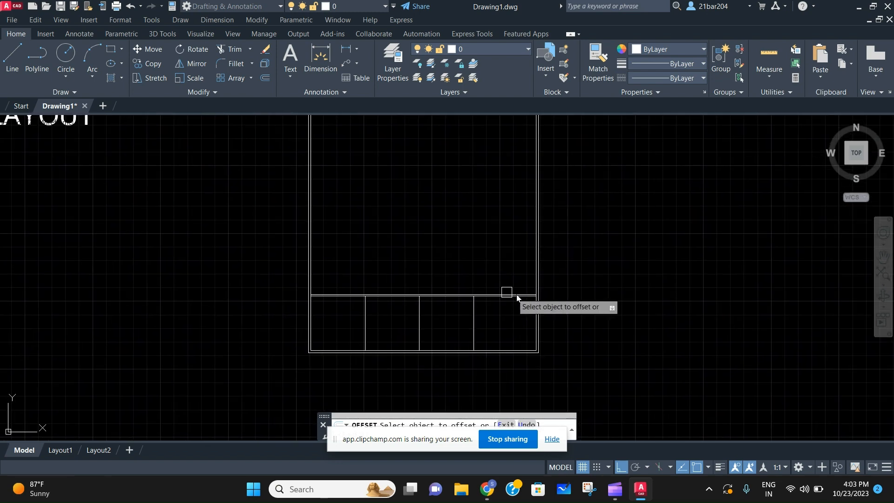
scroll(495, 299, "up", 3)
scroll(359, 326, "down", 2)
scroll(360, 324, "down", 3)
scroll(363, 326, "up", 5)
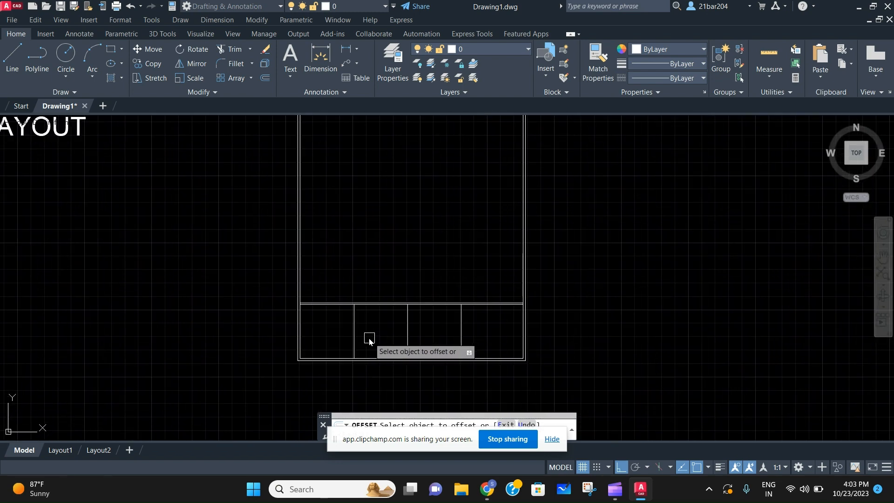
scroll(332, 307, "down", 5)
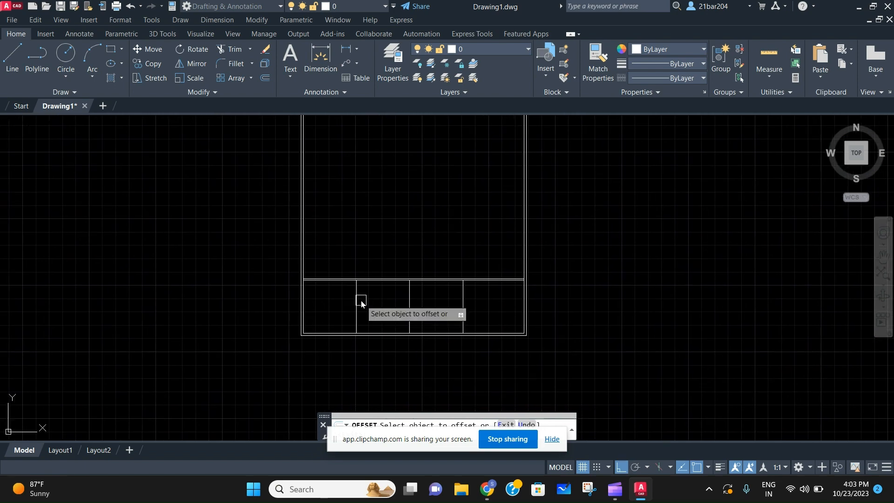
scroll(366, 297, "up", 3)
scroll(382, 308, "down", 3)
middle_click_drag(386, 310, 509, 309)
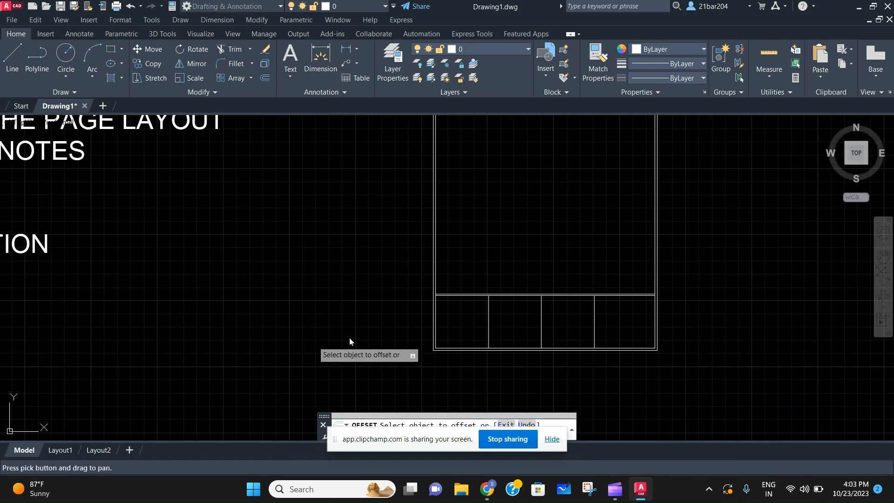
Review the written list of things needed in the page layout beside the page outline
middle_click_drag(238, 353, 357, 334)
middle_click_drag(216, 344, 305, 365)
key("Escape")
scroll(236, 297, "down", 4)
middle_click_drag(233, 297, 232, 331)
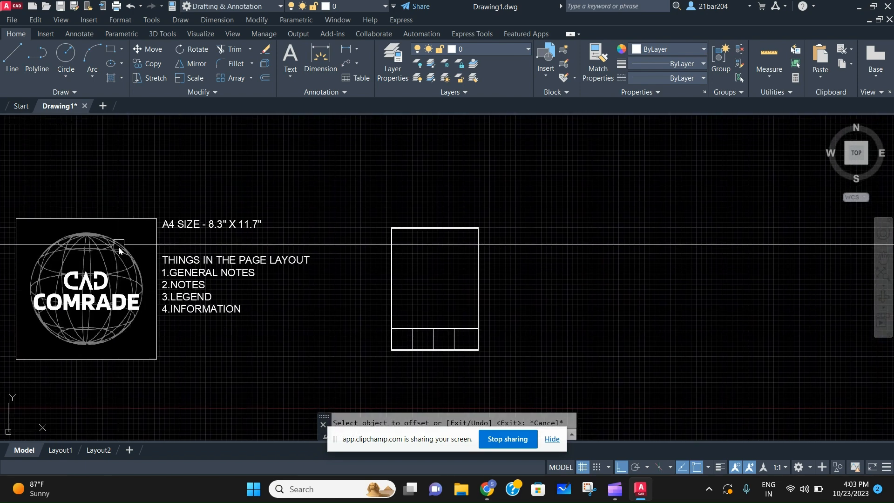
scroll(210, 221, "up", 2)
scroll(186, 267, "down", 2)
middle_click_drag(286, 285, 249, 246)
scroll(243, 233, "up", 2)
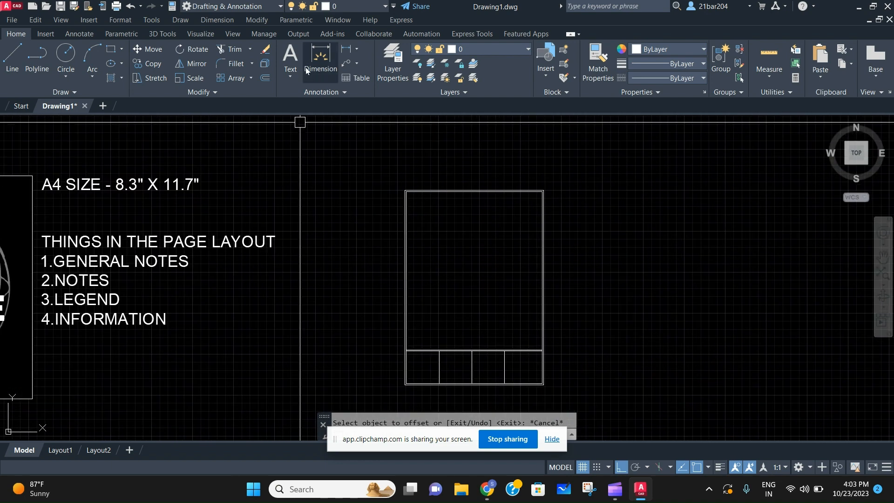
Create a multiline text box near the upper edge of the bottom strip's first cell, spanning most of the cell's width
left_click(290, 58)
scroll(384, 365, "up", 2)
middle_click_drag(384, 365, 351, 262)
scroll(269, 309, "up", 6)
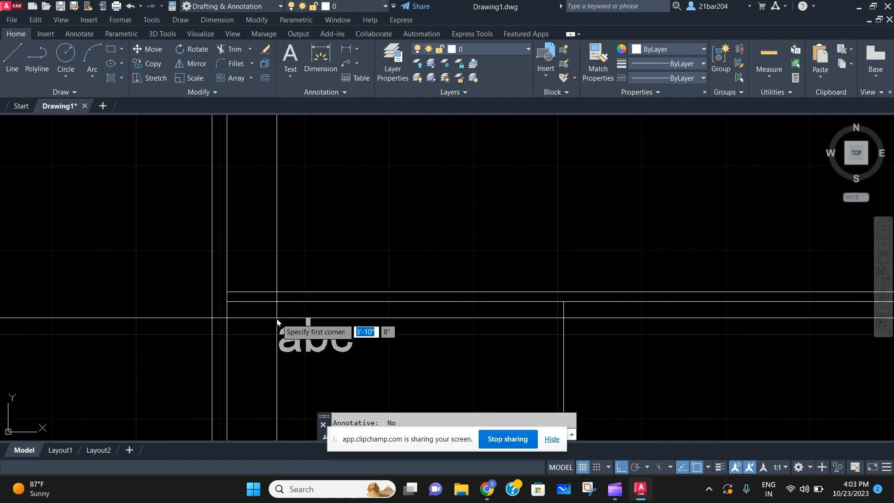
left_click(304, 243)
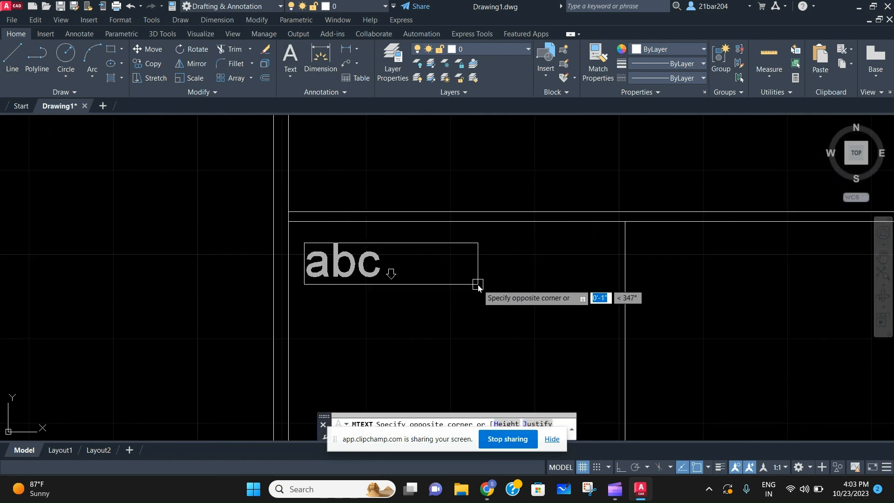
left_click(603, 279)
scroll(559, 293, "down", 5)
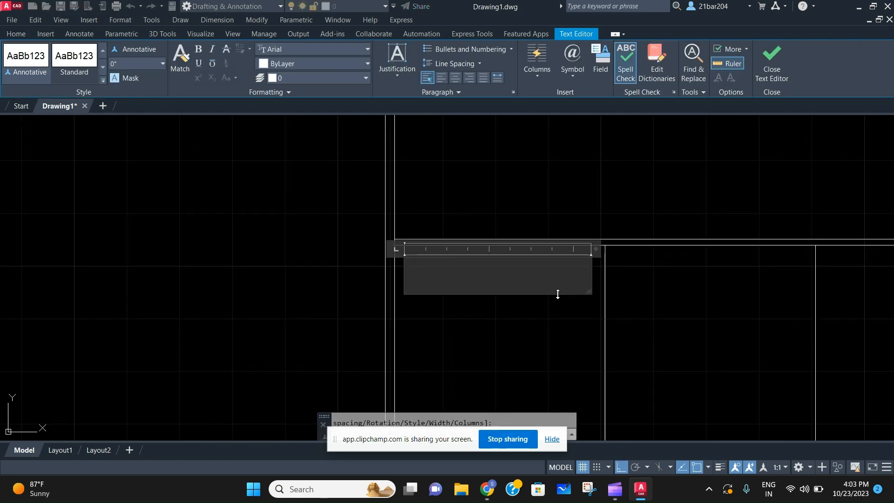
scroll(505, 305, "up", 4)
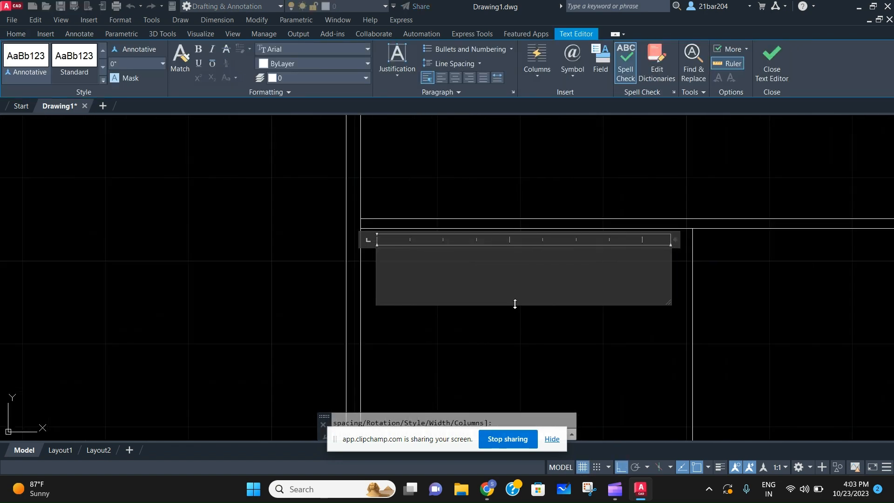
scroll(536, 305, "down", 6)
middle_click_drag(486, 320, 414, 328)
mouse_move(512, 318)
middle_mouse_down()
mouse_move(622, 266)
mouse_move(635, 295)
mouse_move(558, 318)
mouse_move(523, 233)
middle_mouse_up()
scroll(561, 308, "up", 3)
scroll(512, 326, "down", 3)
scroll(526, 309, "up", 5)
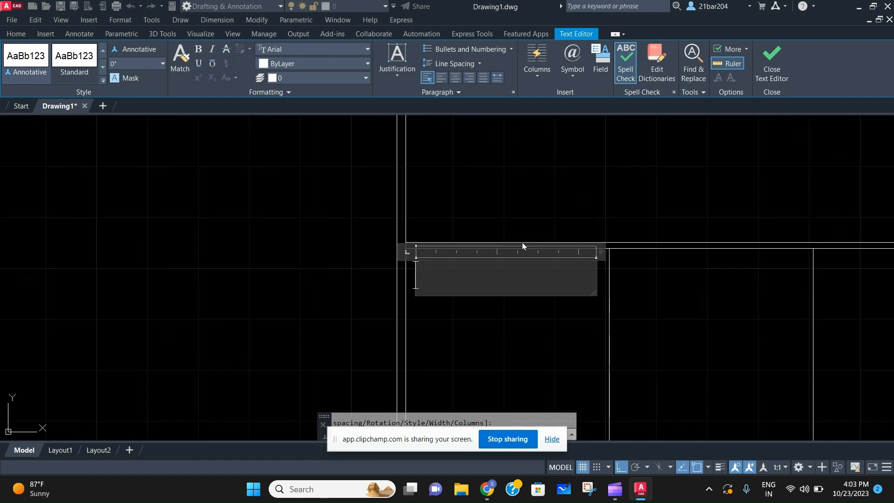
Enter the text GENERAL NOTES and widen its text box to about 2" so it fits on one line
type("GENERAL")
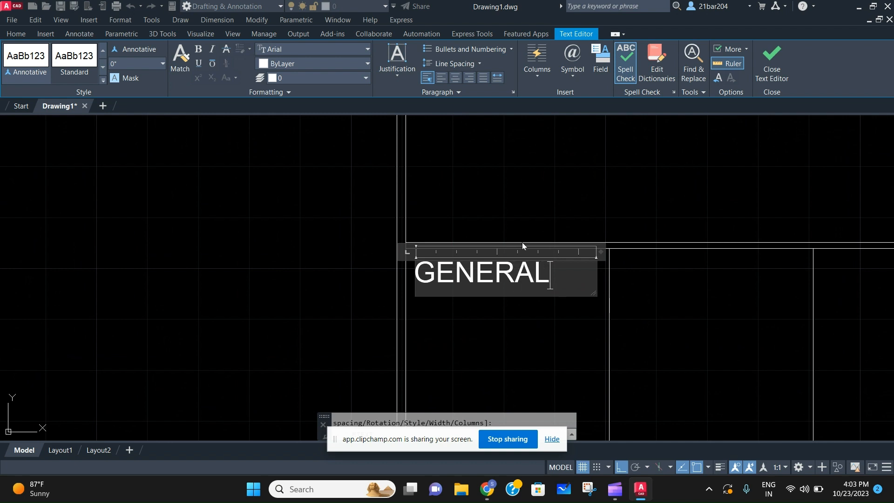
key("Return")
type("NOTES")
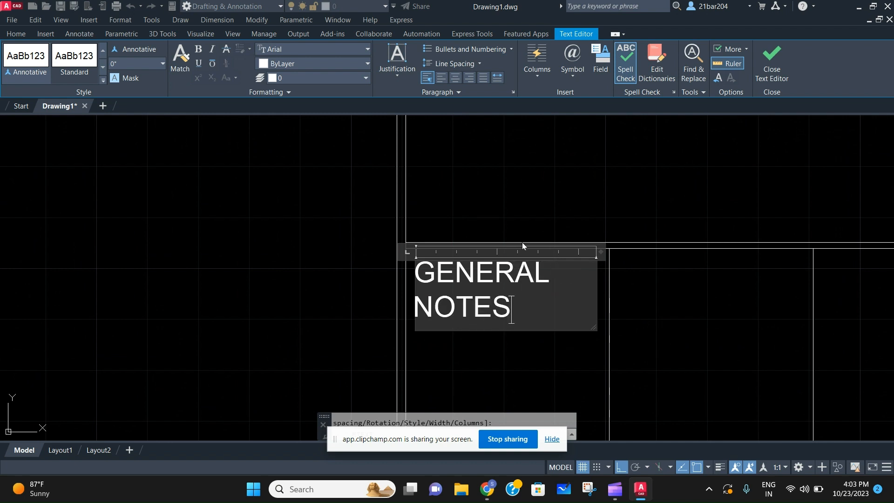
middle_click_drag(648, 300, 569, 272)
left_click_drag(519, 223, 590, 237)
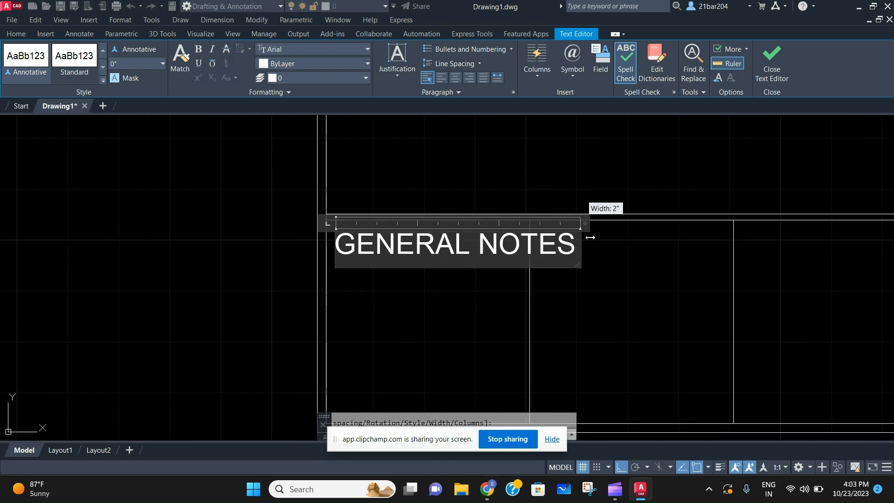
left_click(633, 292)
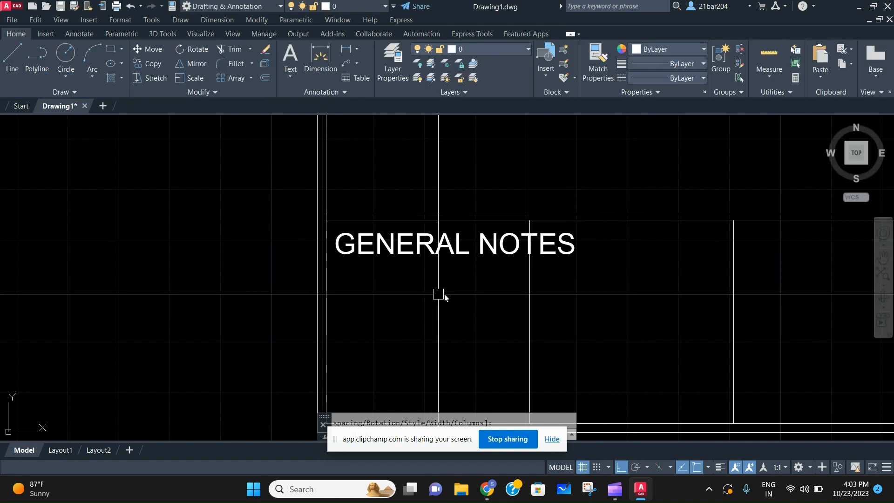
Scale the GENERAL NOTES text down from its lower-left corner so it fits within the first cell
left_click(426, 257)
middle_click_drag(425, 257, 435, 240)
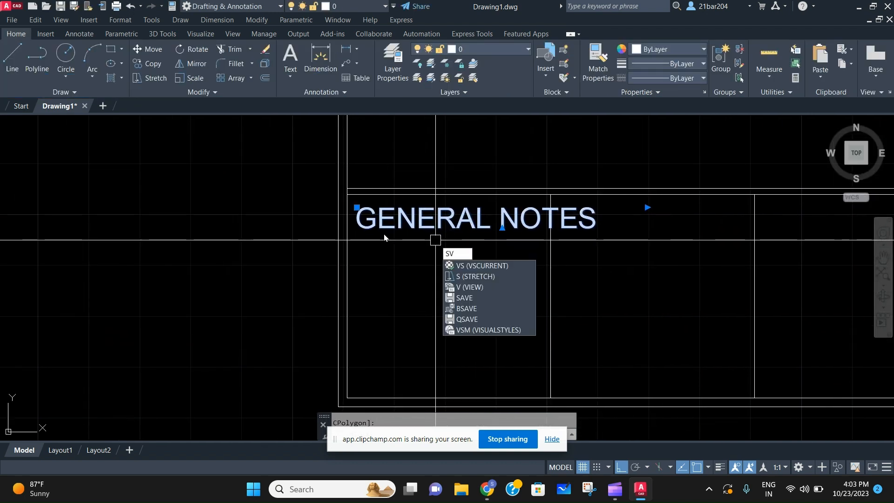
key("Escape")
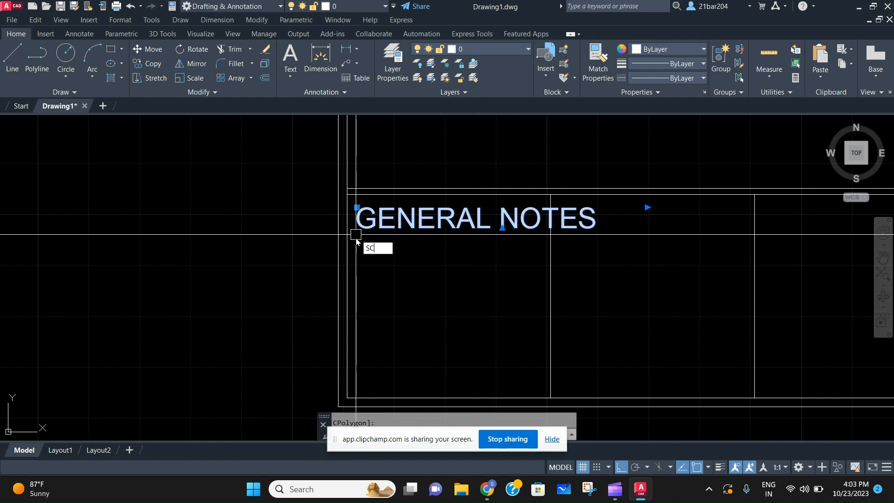
type("SC")
key("Return")
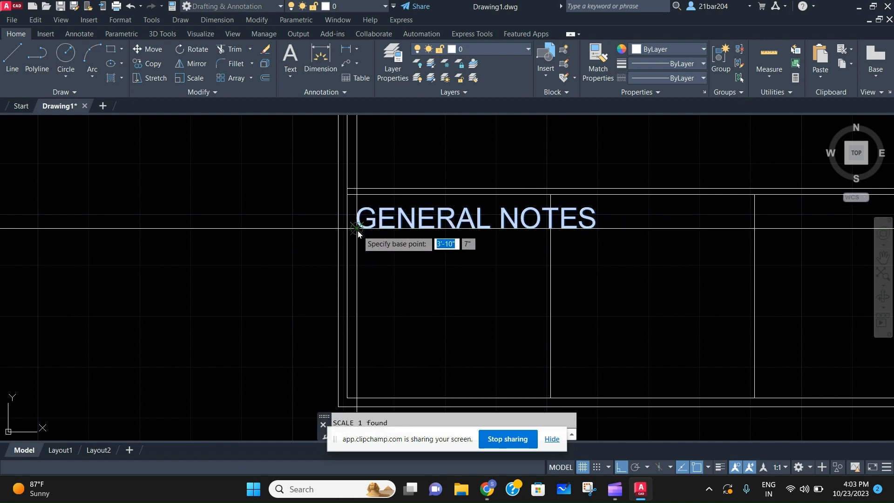
left_click(358, 231)
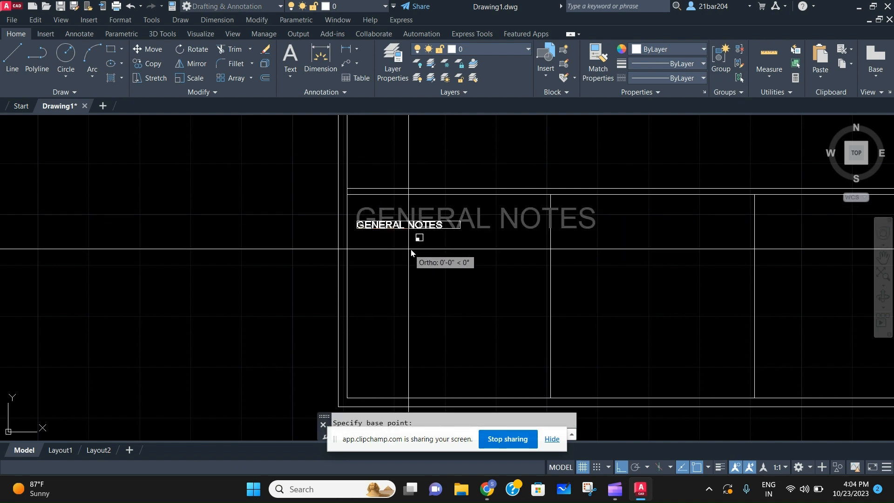
scroll(496, 251, "up", 2)
key("Escape")
left_click(487, 252)
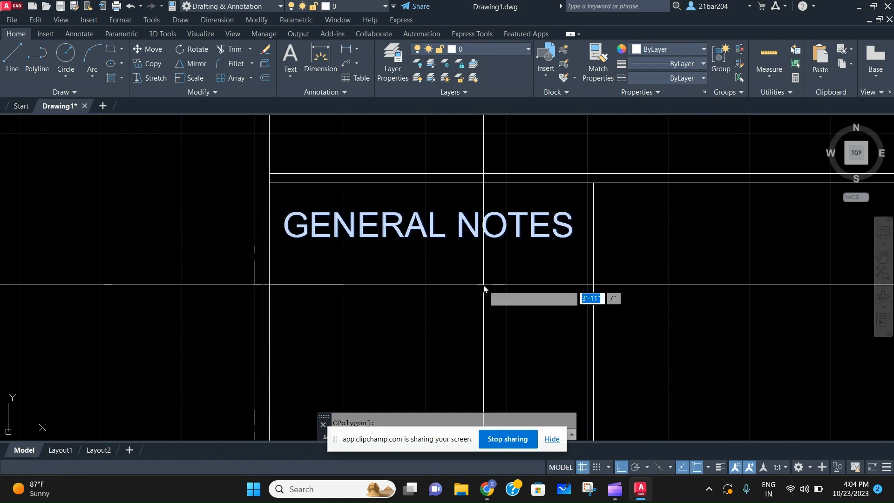
Move the GENERAL NOTES text up and slightly left, closer to the first cell's upper-left corner
left_click(484, 285)
left_click(484, 273)
left_click(480, 278)
left_click(449, 225)
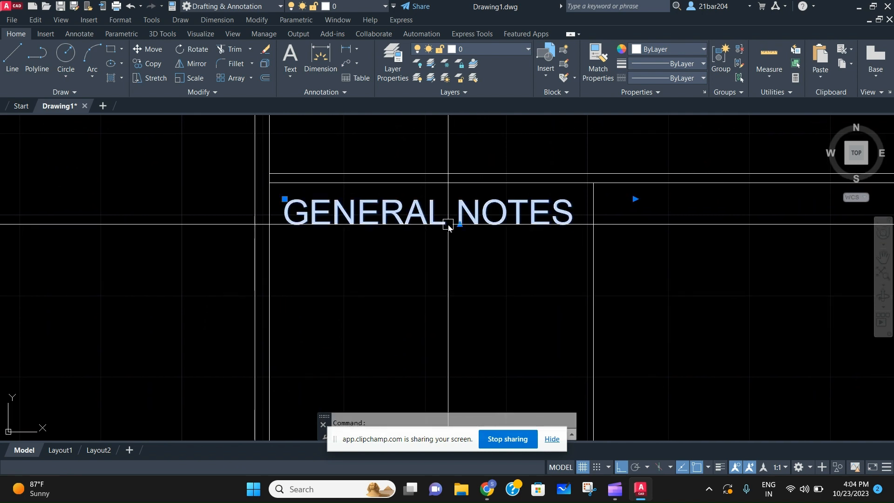
key("m")
key("Return")
left_click(487, 261)
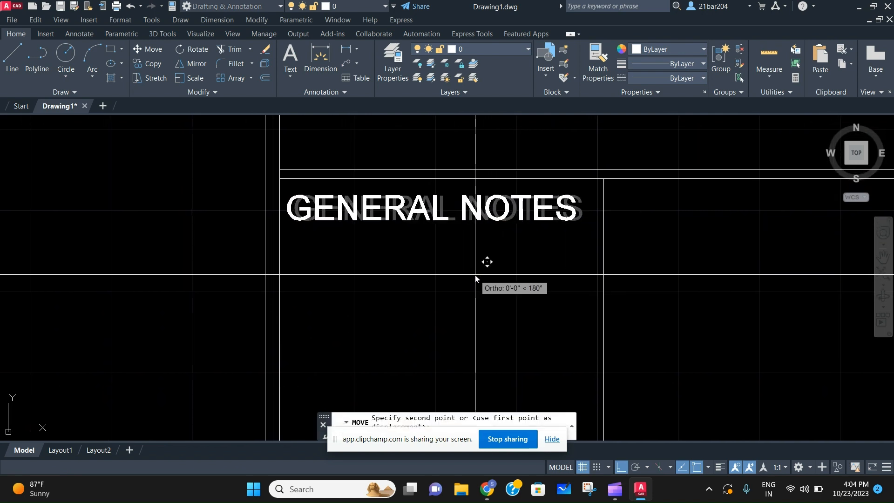
left_click(476, 230)
double_click(481, 217)
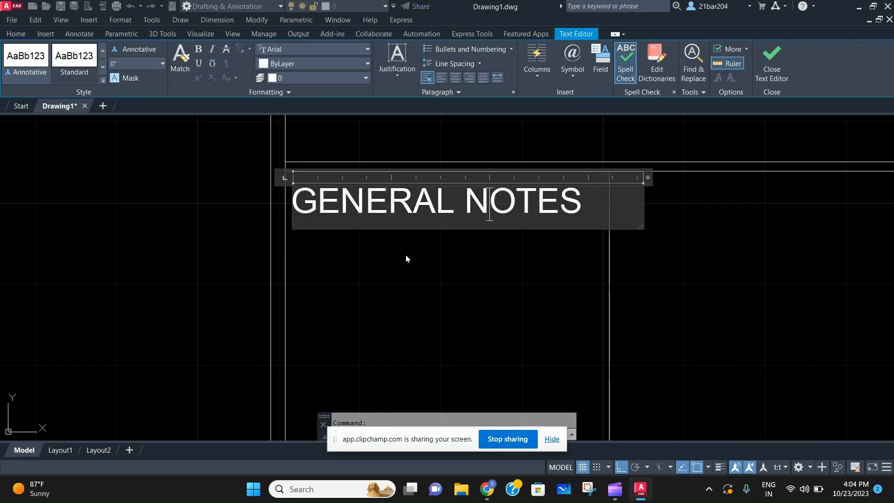
type("SC")
key("BackSpace")
key("BackSpace")
left_click(438, 254)
Scale the GENERAL NOTES text down further from its lower-left corner to leave a margin in the cell
type("S")
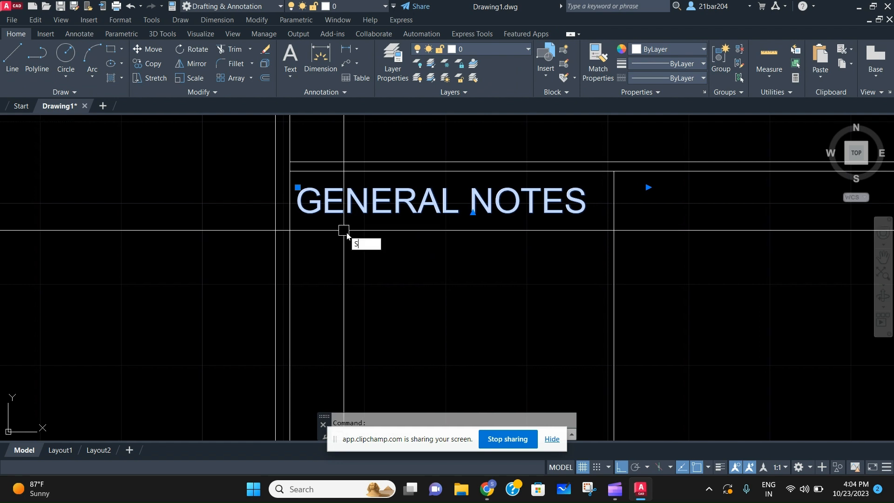
type("C")
key("Return")
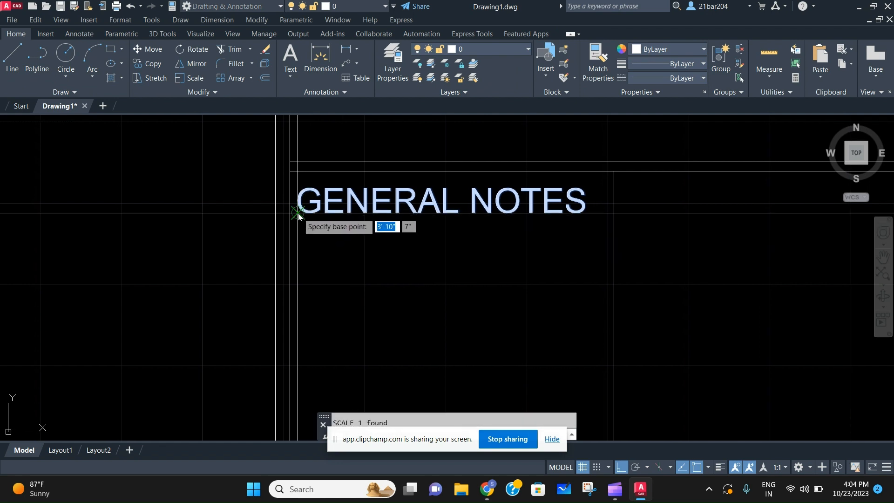
left_click(297, 213)
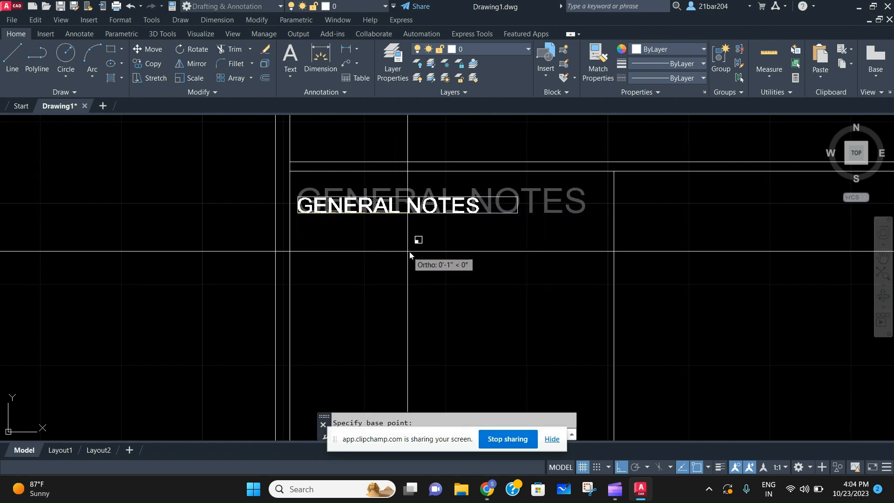
middle_click_drag(482, 240, 489, 249)
left_click(477, 243)
Move the reduced GENERAL NOTES text slightly up toward the first cell's upper edge
left_click(450, 210)
type("M")
key("Return")
left_click(441, 257)
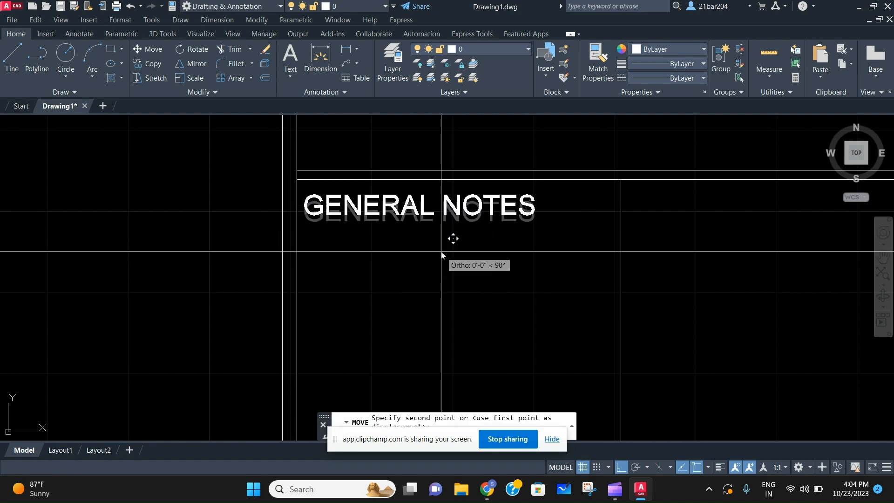
scroll(447, 247, "down", 3)
scroll(504, 219, "up", 3)
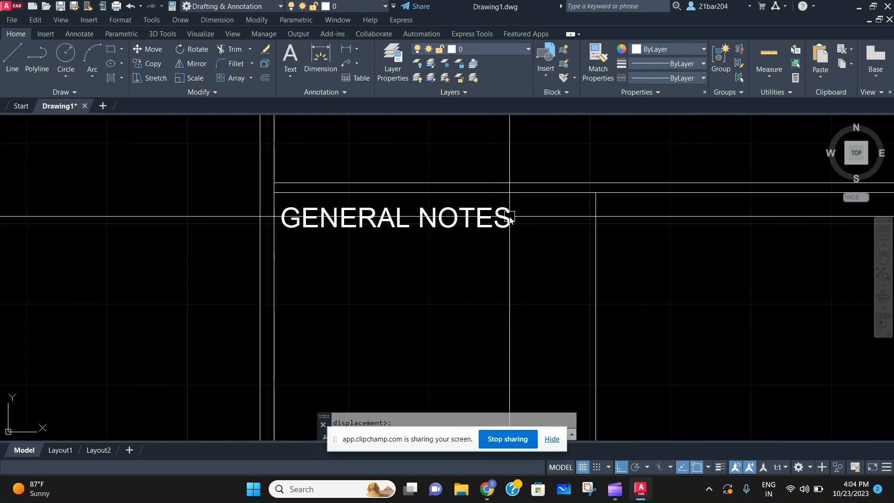
key("Escape")
Add the numbered lines 1., 2. and 3. below the GENERAL NOTES heading in the same text object
double_click(517, 207)
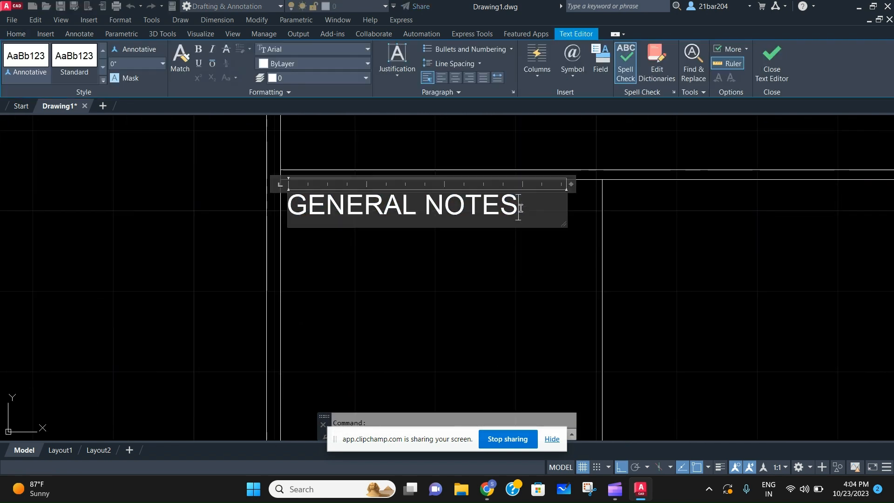
key("Return")
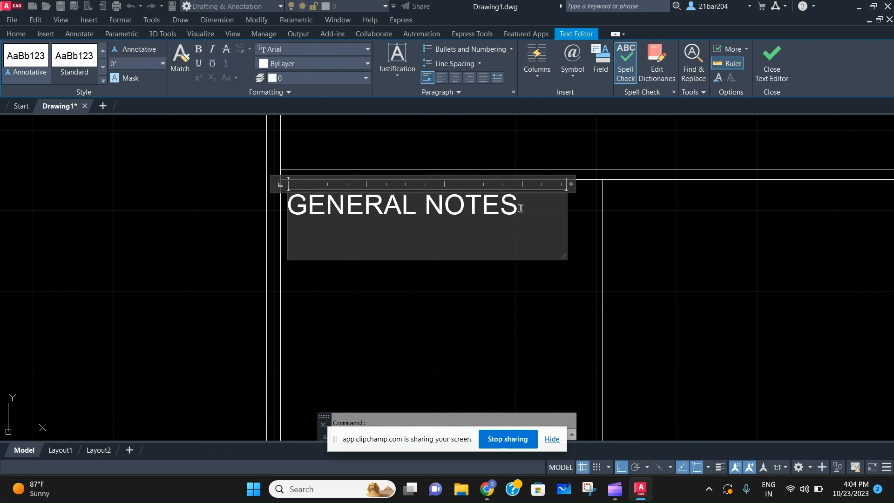
type("1.")
key("Return")
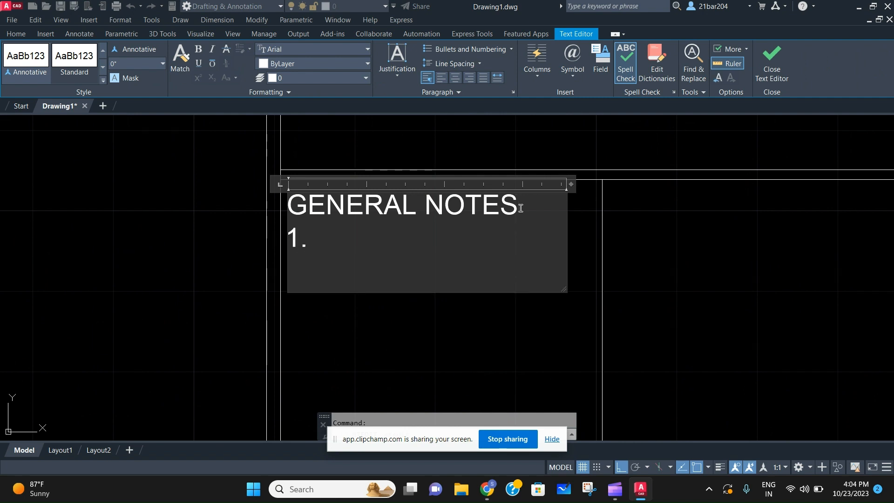
type("2.")
key("Return")
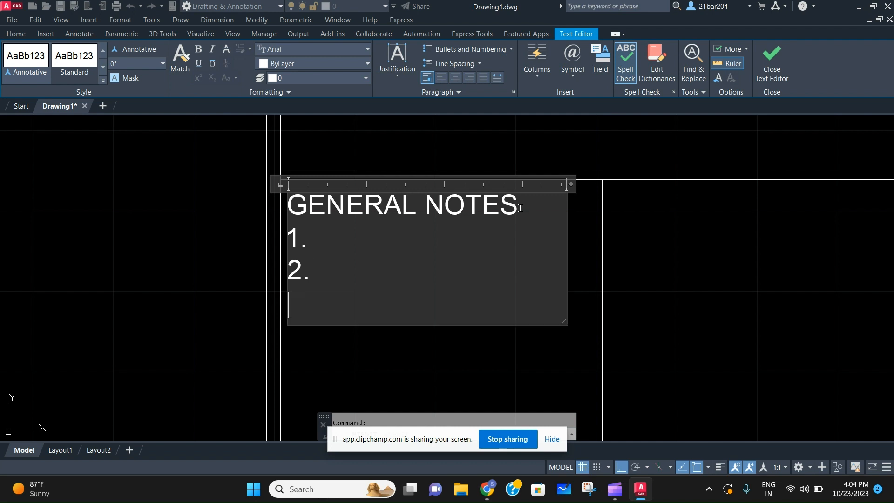
left_click(659, 268)
scroll(487, 306, "down", 4)
scroll(503, 319, "up", 4)
Copy the general notes text into the second cell, using the upper-left corners of the two cells as reference points
left_click(540, 332)
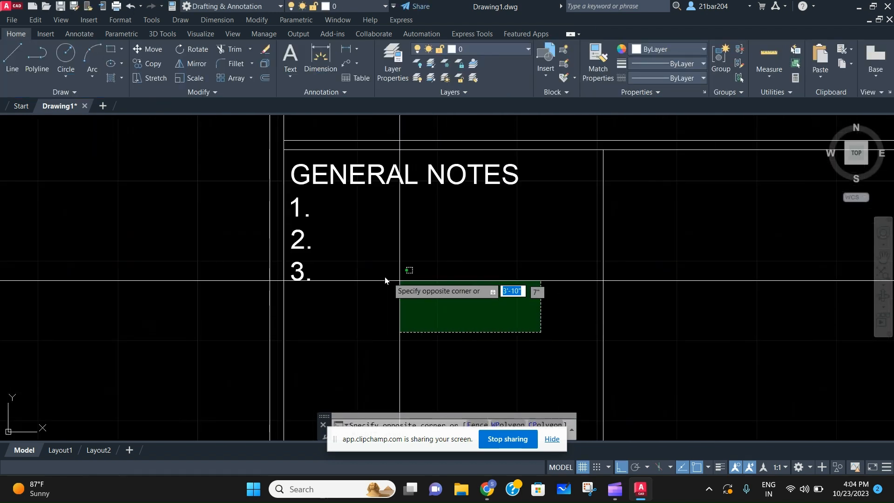
left_click(290, 180)
type("CO")
key("Return")
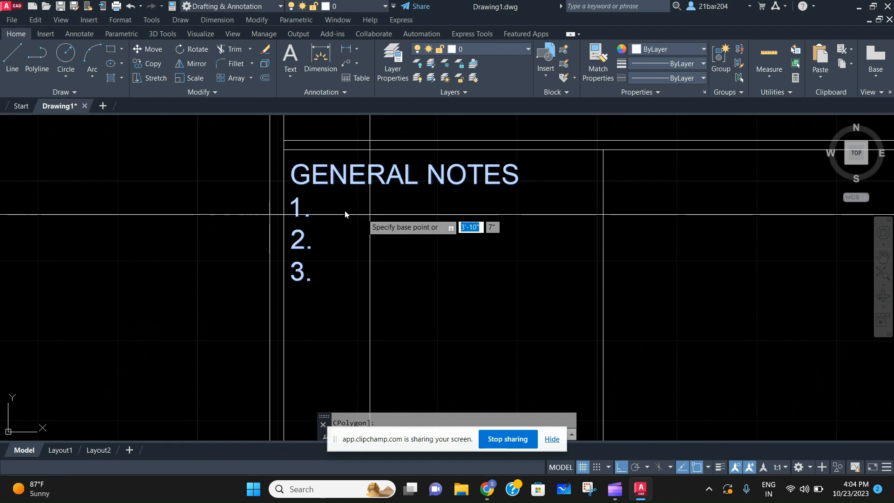
left_click(284, 149)
scroll(482, 196, "down", 1)
middle_click_drag(481, 196, 261, 263)
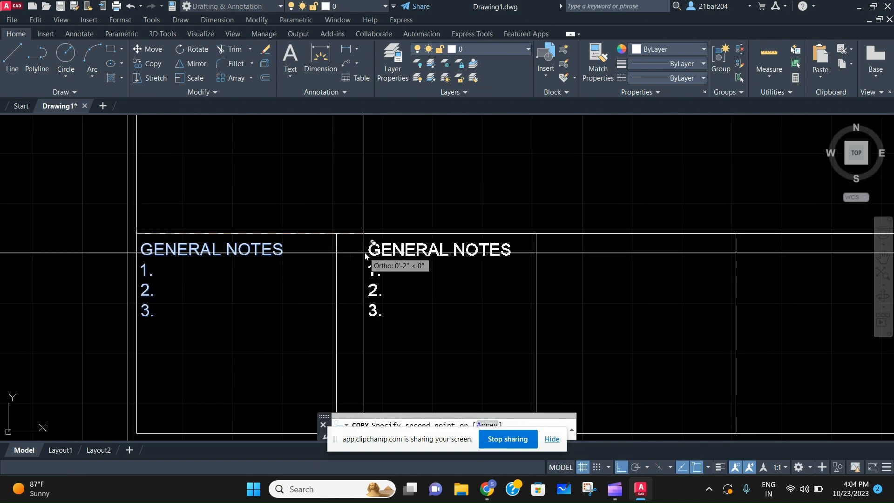
left_click(337, 233)
key("Escape")
Remove the word GENERAL from the copied heading in the second cell so it reads NOTES
scroll(418, 244, "up", 2)
double_click(415, 253)
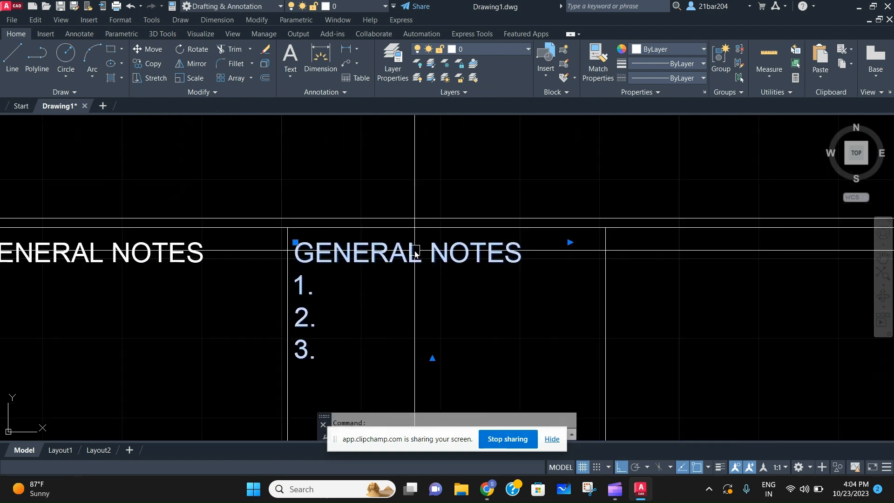
left_click_drag(421, 261, 342, 263)
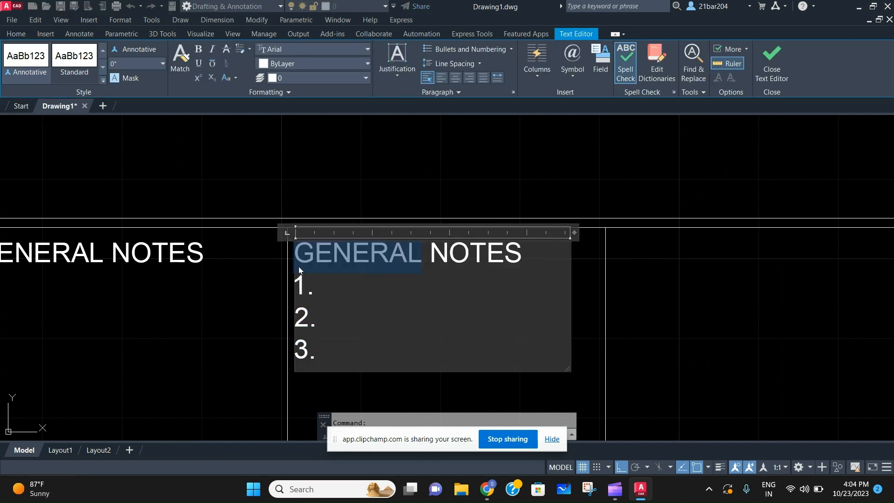
left_click(275, 271)
scroll(371, 268, "down", 2)
scroll(349, 260, "up", 2)
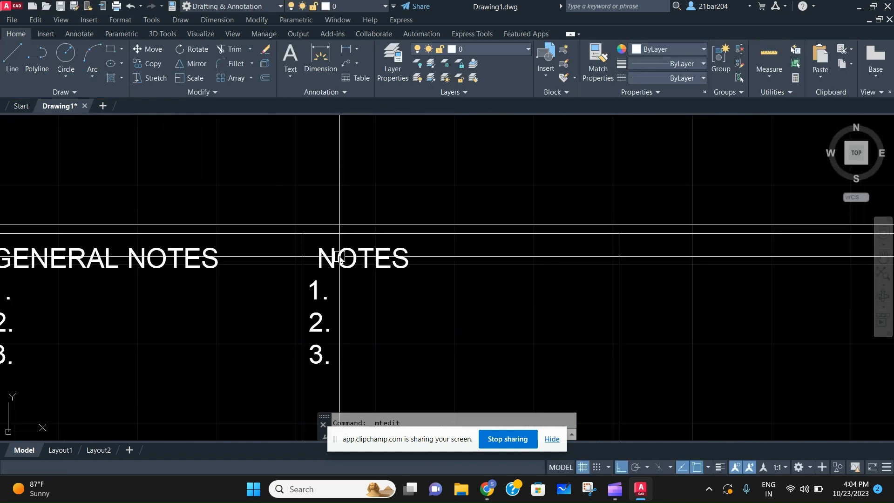
key("Escape")
scroll(515, 208, "down", 2)
scroll(419, 247, "up", 2)
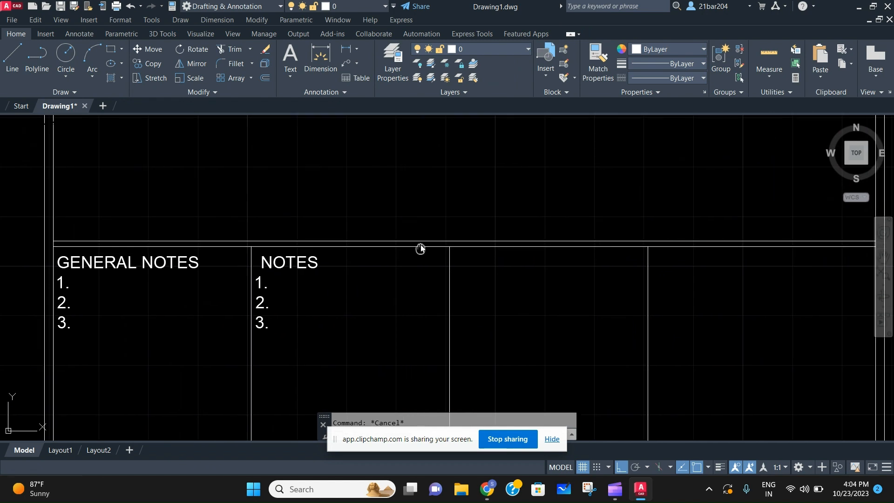
Copy the NOTES text with its numbered lines into the third cell, using the cells' upper-left corners as reference points
left_click(403, 334)
left_click(303, 264)
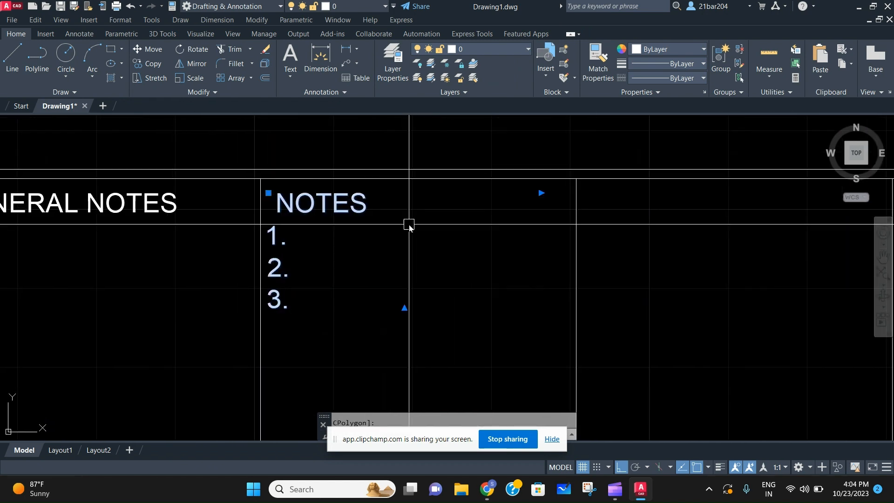
type("CO")
key("Return")
left_click(260, 179)
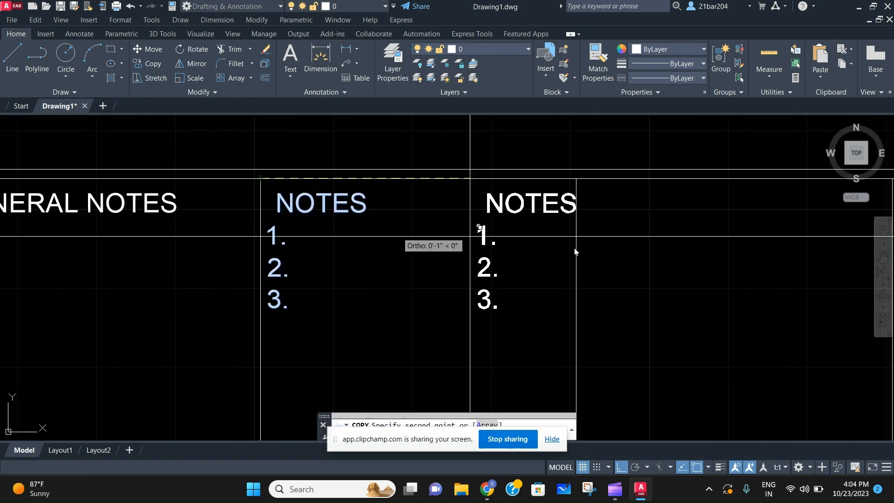
middle_click_drag(577, 253, 405, 294)
left_click(409, 210)
key("Escape")
scroll(409, 210, "down", 2)
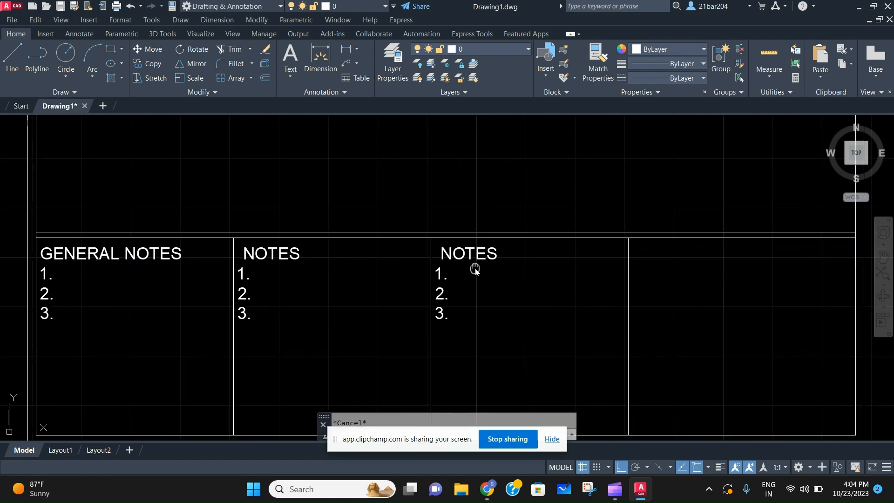
Replace the entire copied text in the third cell, including the numbered lines, with LEGENDS
scroll(475, 266, "up", 2)
double_click(508, 254)
left_click_drag(510, 256, 417, 266)
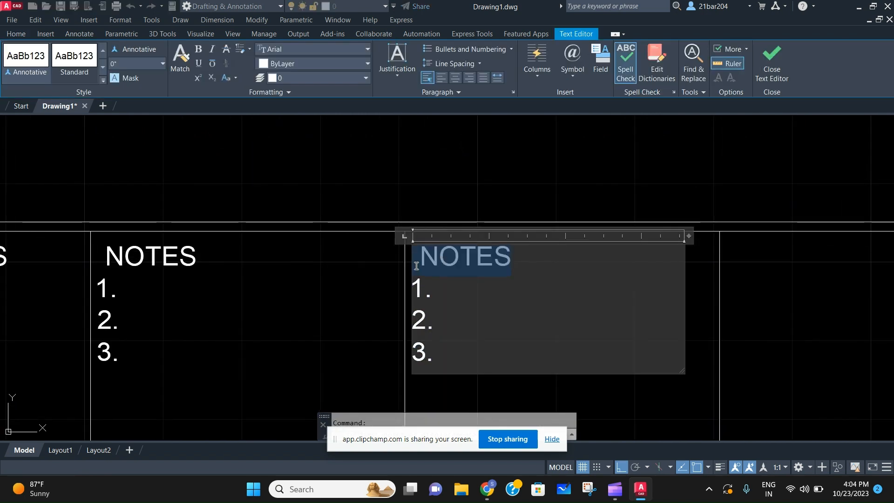
key("Delete")
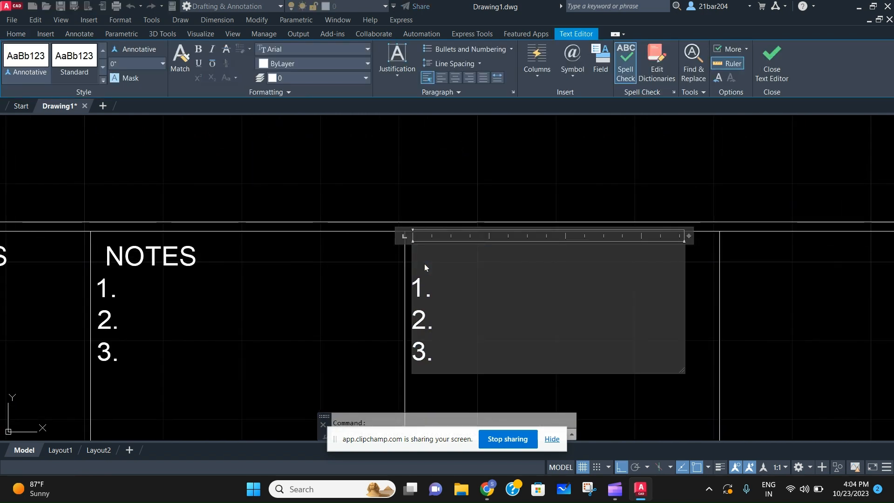
left_click_drag(411, 364, 409, 289)
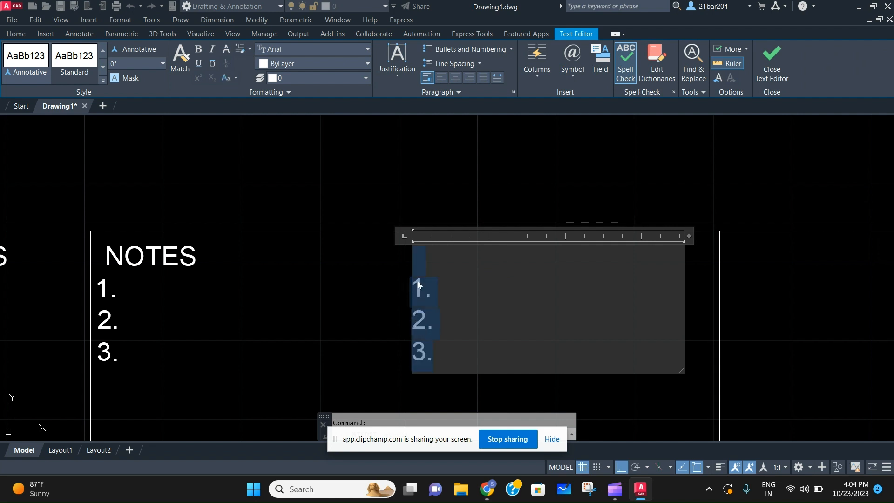
key("Delete")
type("LEGENDS")
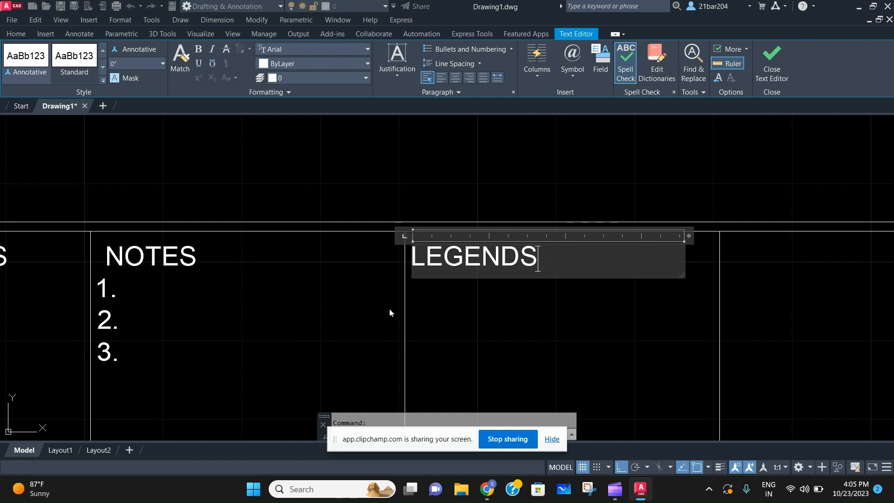
left_click(471, 216)
Draw a horizontal line across the full width of the third cell just below the LEGENDS heading
middle_click_drag(462, 316, 454, 321)
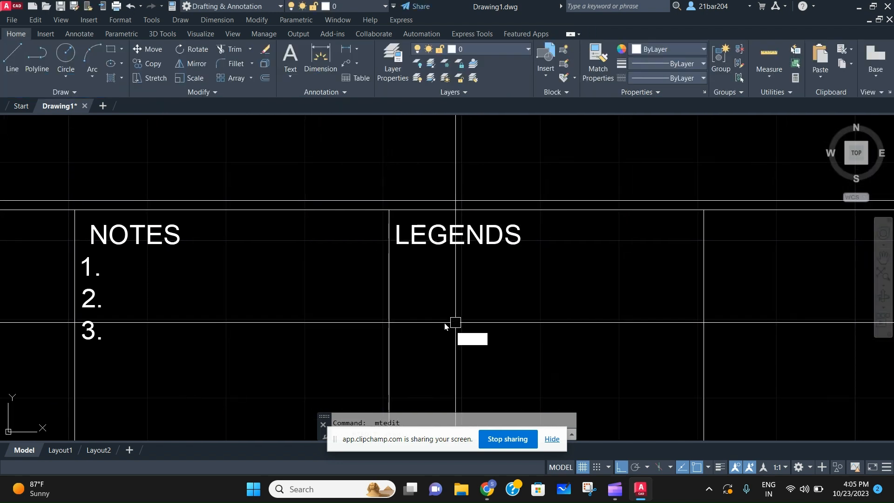
type("l")
key("Return")
left_click(390, 250)
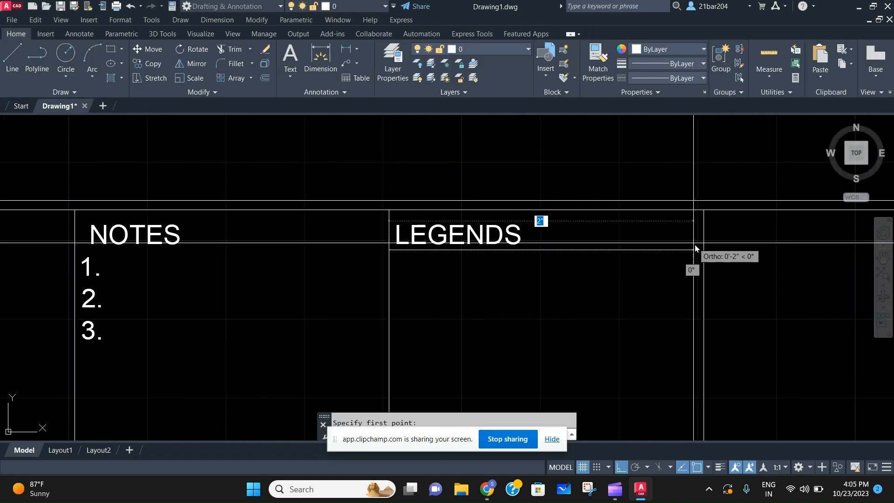
left_click(703, 250)
key("Escape")
Offset the line under LEGENDS a short distance downward with the Through option to form the first legend row
middle_click_drag(583, 307, 561, 280)
left_click(602, 249)
left_click(580, 213)
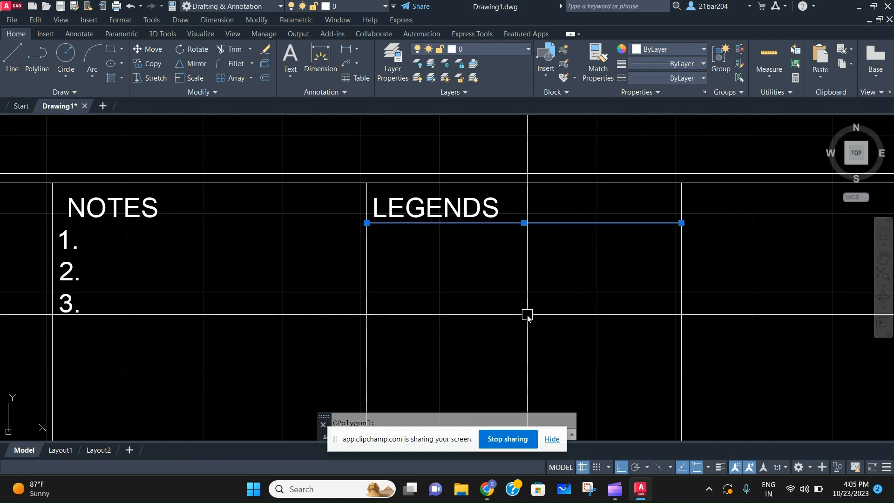
type("o")
key("Return")
middle_click_drag(531, 299, 526, 327)
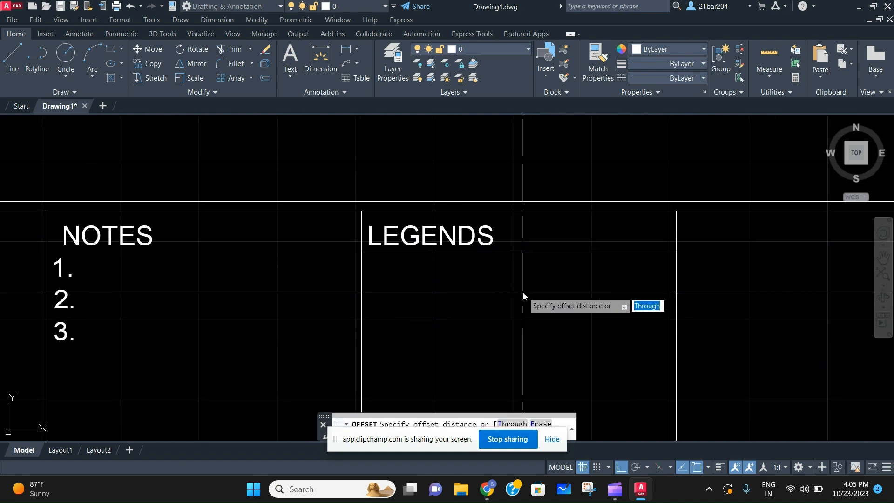
key("Return")
left_click(528, 251)
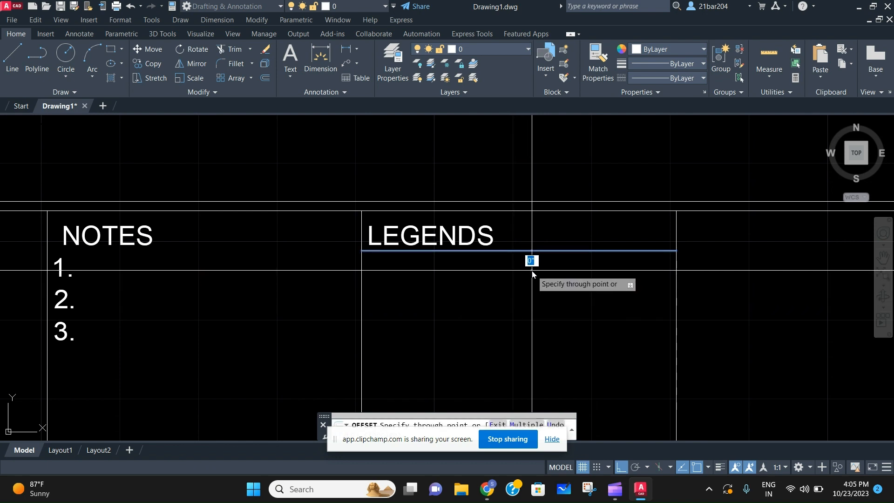
middle_click_drag(540, 321, 540, 278)
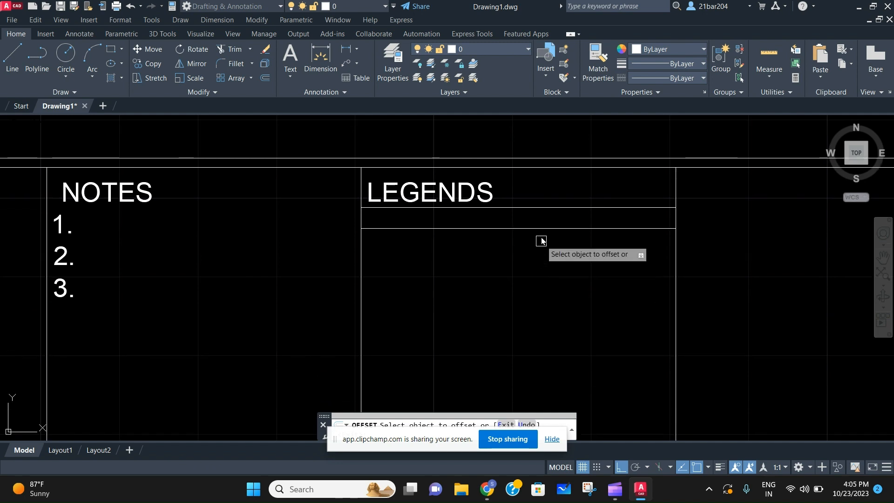
Try another Through offset below the first legend row's lower line and erase the resulting line
left_click(541, 228)
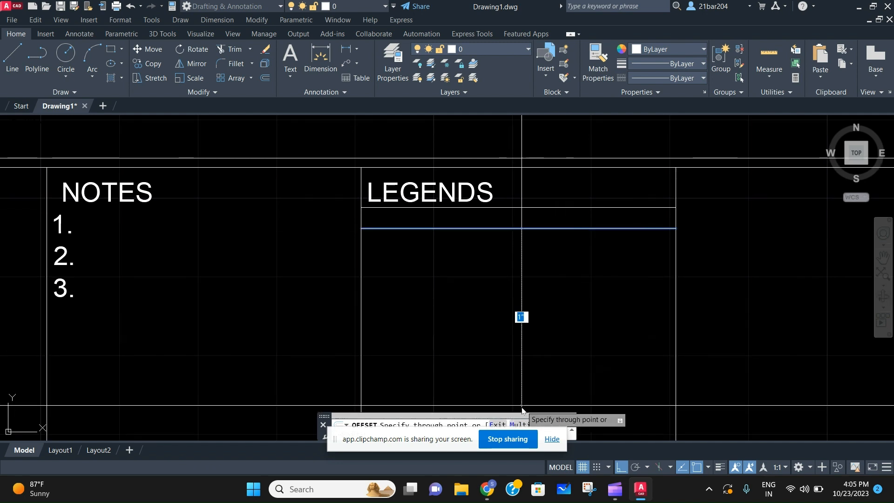
scroll(536, 266, "down", 2)
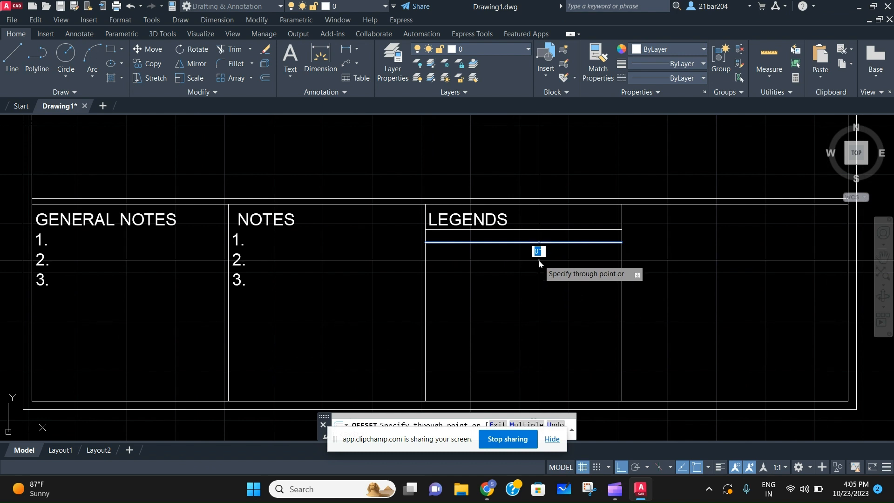
left_click(539, 259)
key("Escape")
scroll(541, 264, "up", 3)
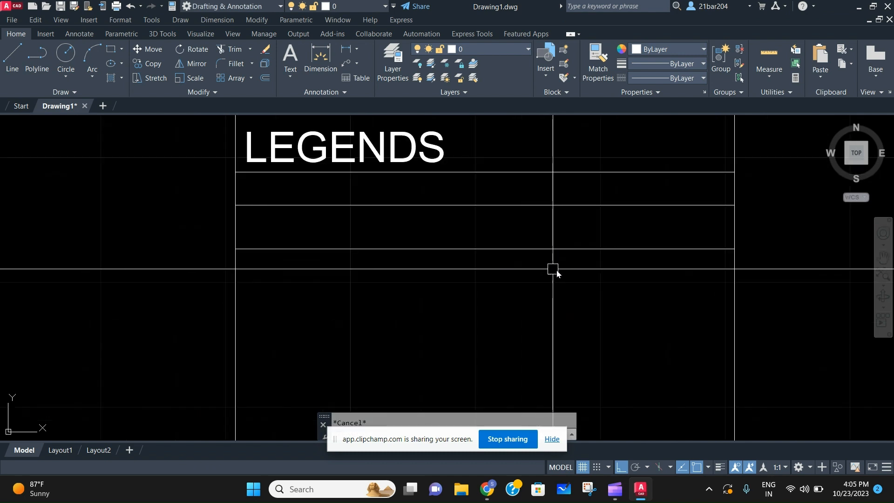
left_click(529, 247)
key("Delete")
Copy the first legend row's lower line repeatedly downward at one-row spacing until the rows fill the LEGENDS cell
left_click(485, 320)
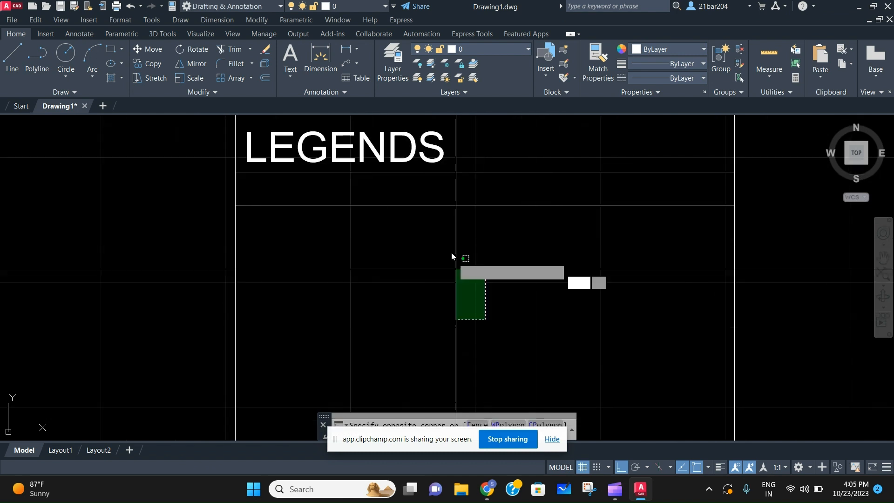
left_click(418, 196)
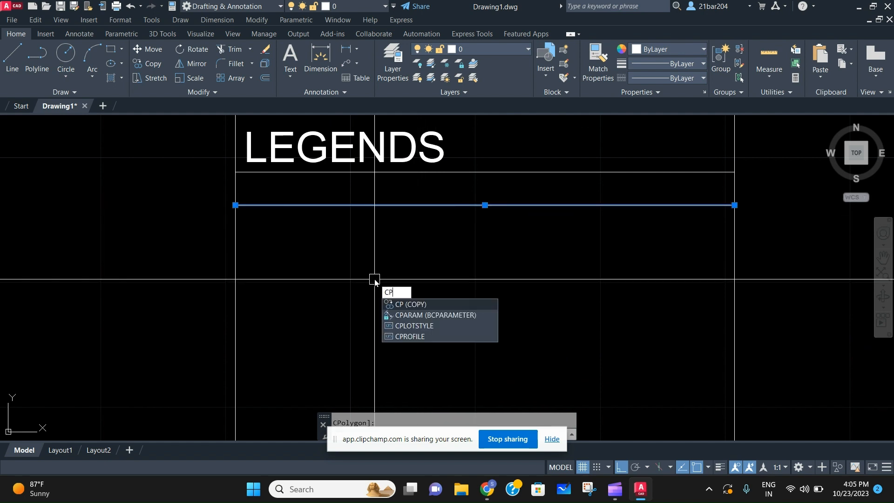
key("Return")
left_click(235, 205)
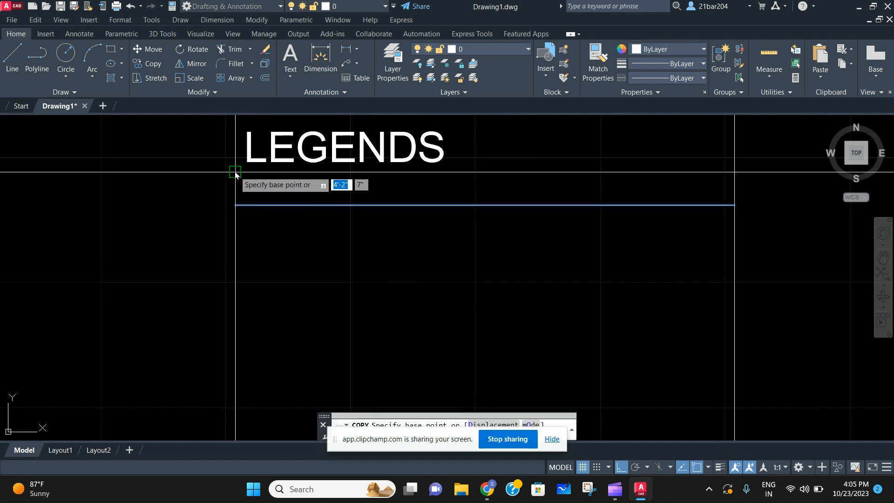
scroll(237, 236, "down", 4)
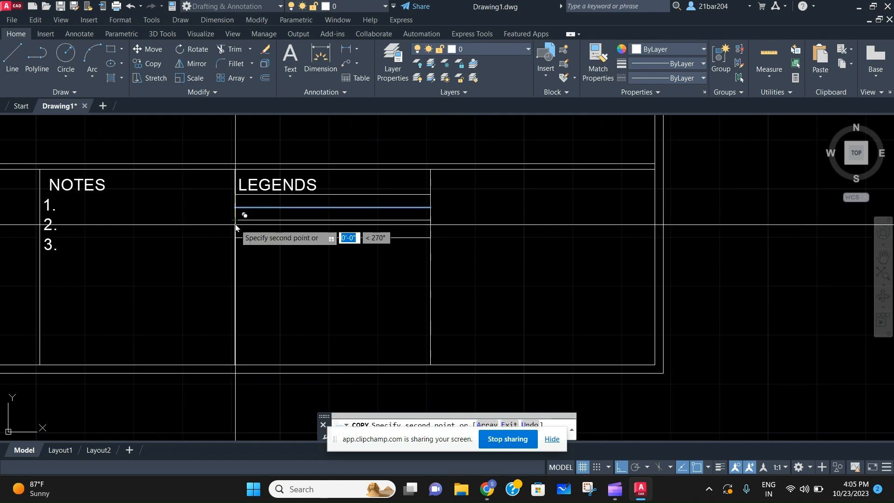
left_click(236, 232)
left_click(236, 246)
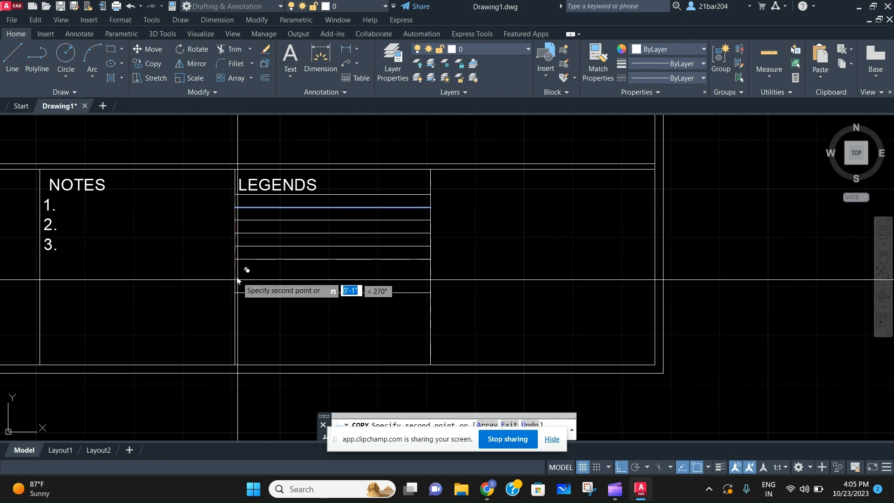
left_click(236, 259)
left_click(236, 272)
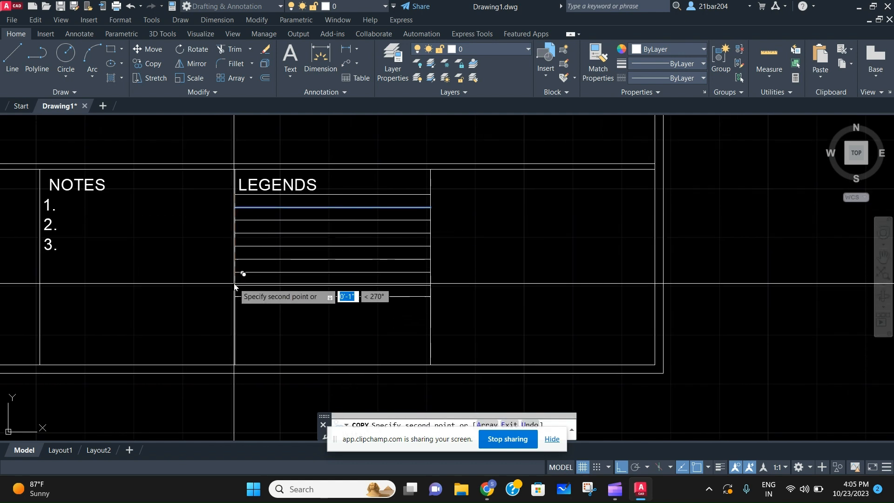
left_click(236, 285)
left_click(236, 298)
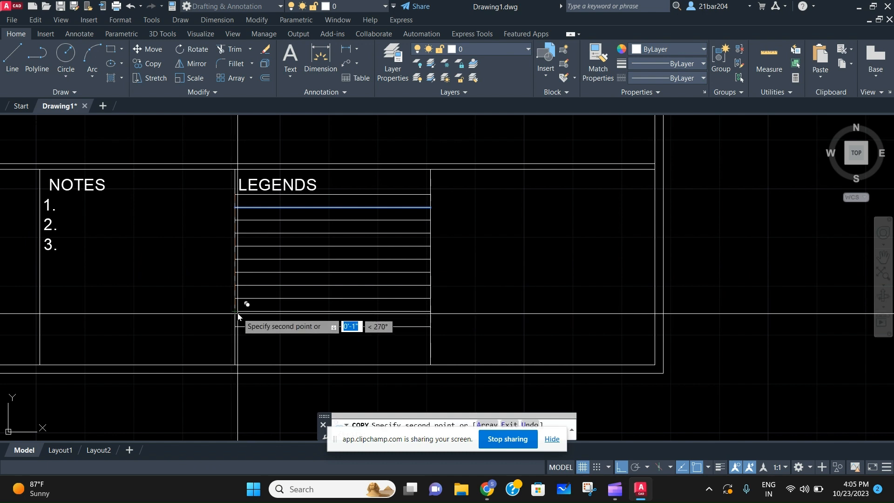
left_click(236, 311)
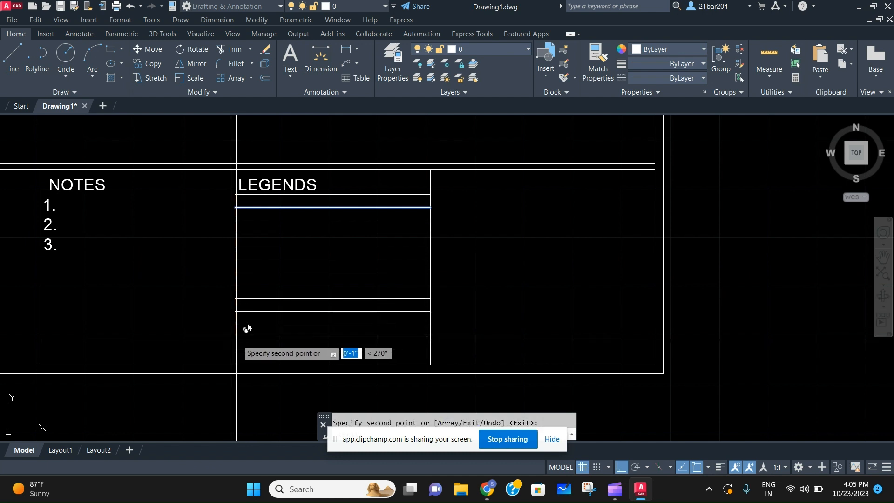
key("Escape")
Draw a vertical line from the line under LEGENDS to the cell's lower edge, splitting the rows into narrow and wide columns
scroll(300, 280, "down", 2)
scroll(302, 270, "up", 4)
type("l")
key("Return")
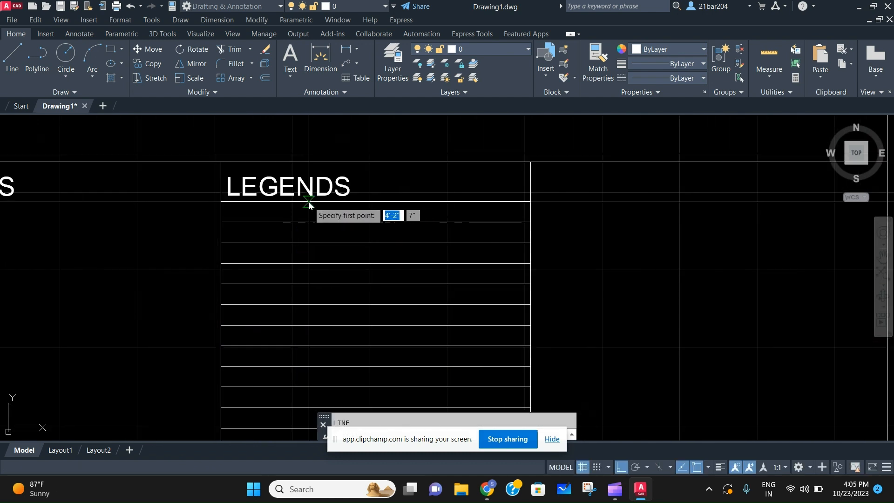
middle_click_drag(323, 340, 313, 242)
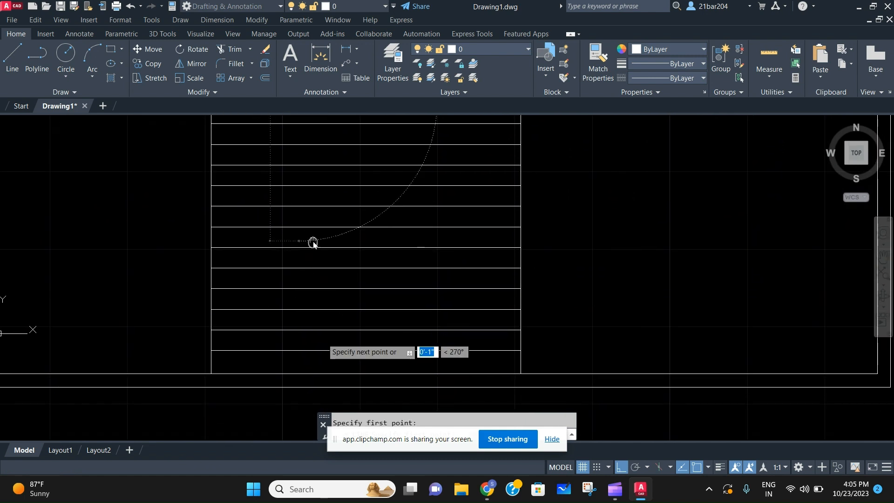
left_click(298, 374)
scroll(299, 373, "down", 2)
middle_click_drag(307, 333, 313, 306)
scroll(289, 256, "up", 2)
key("Escape")
Draw a small circle in the narrow column of the first legend row and adjust its position within the row
scroll(307, 250, "up", 2)
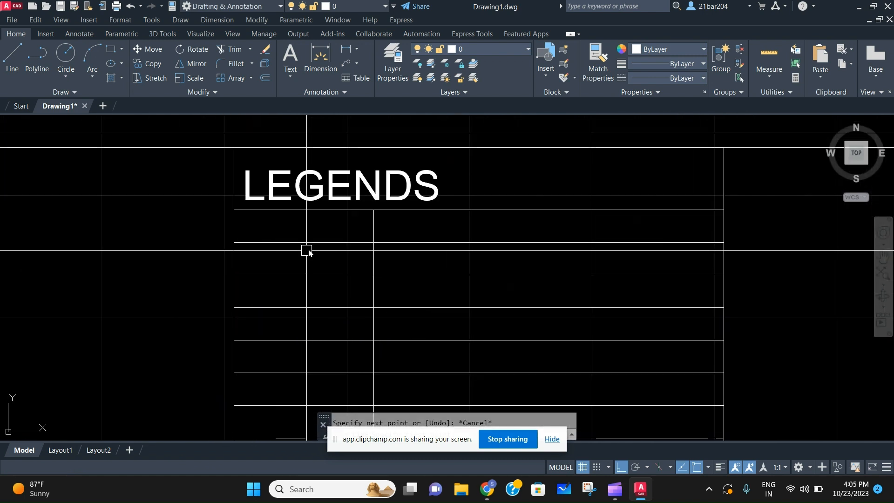
type("c")
key("Return")
scroll(312, 252, "up", 3)
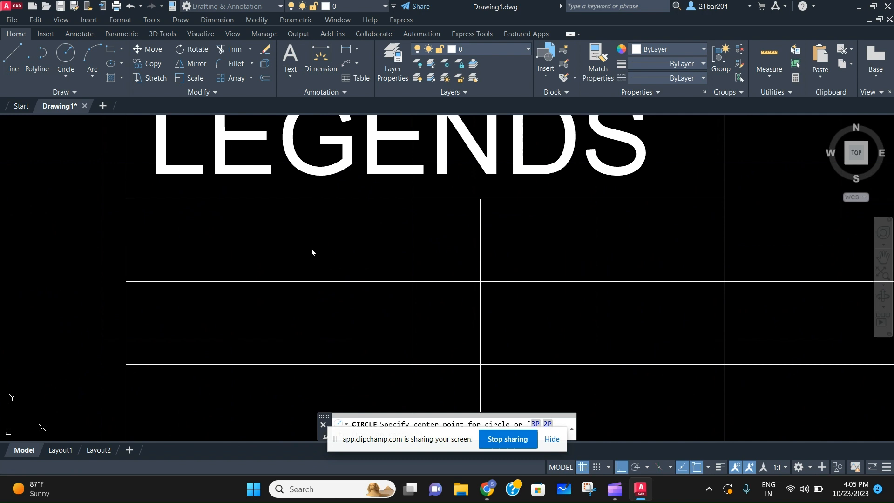
left_click(340, 254)
mouse_move(328, 250)
middle_mouse_down()
mouse_move(316, 276)
mouse_move(347, 289)
middle_mouse_up()
type("m")
key("Return")
left_click(345, 285)
left_click(347, 279)
key("Escape")
scroll(349, 280, "down", 2)
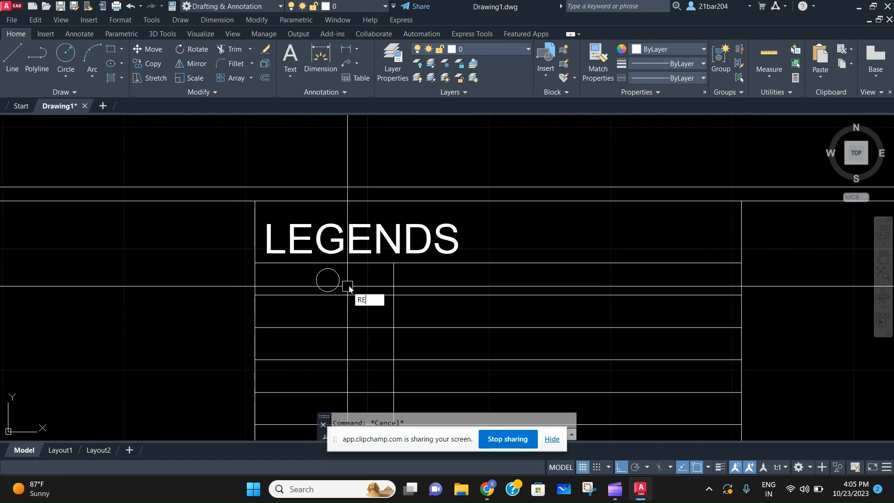
scroll(344, 289, "up", 2)
left_click(219, 319)
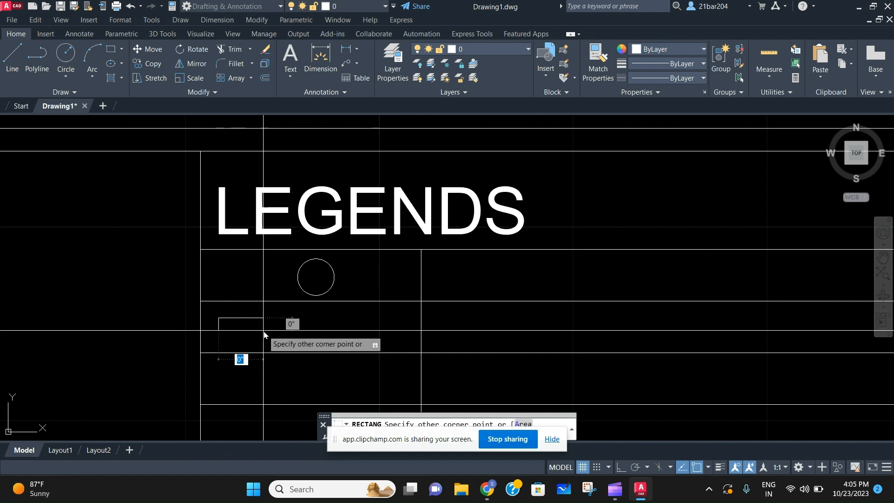
key("Escape")
Duplicate the LEGENDS text into the wide column of the first legend row, placed at the column's lower-left corner
scroll(279, 343, "down", 2)
middle_click_drag(343, 310, 313, 313)
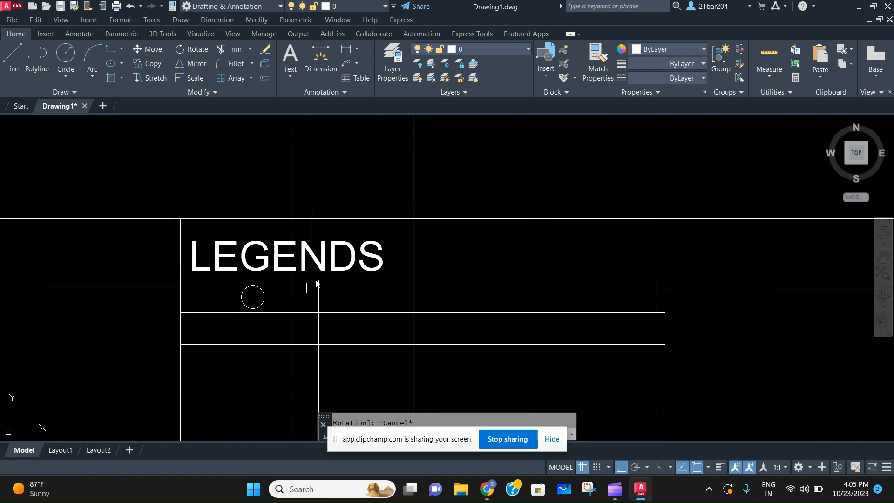
left_click(349, 265)
key("ctrl+c")
key("ctrl+v")
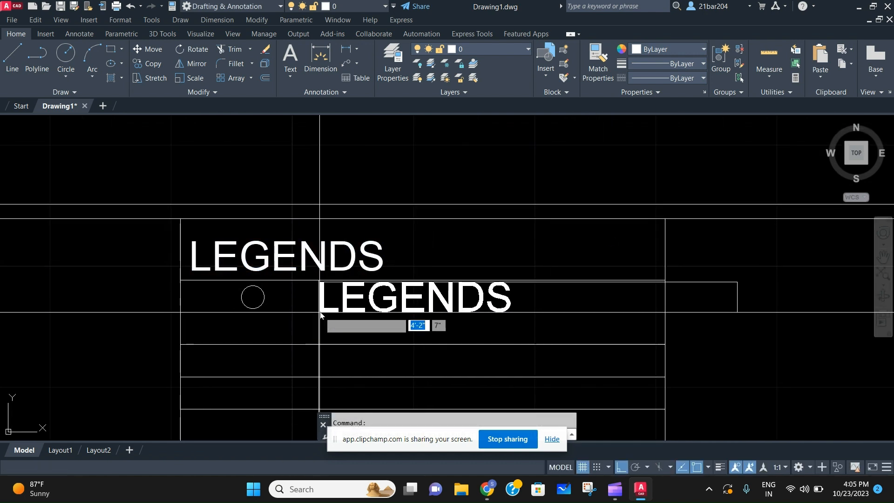
left_click(319, 312)
Scale the duplicated LEGENDS text down to fit the first row, using a base point near its lower-left corner
left_click(350, 298)
middle_click_drag(350, 298, 352, 290)
type("sc")
key("Return")
scroll(329, 292, "up", 4)
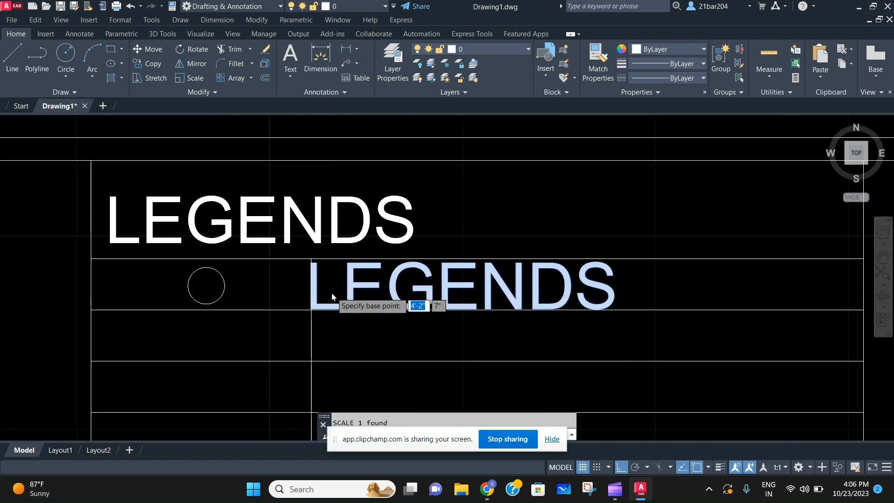
left_click(297, 320)
scroll(307, 325, "down", 5)
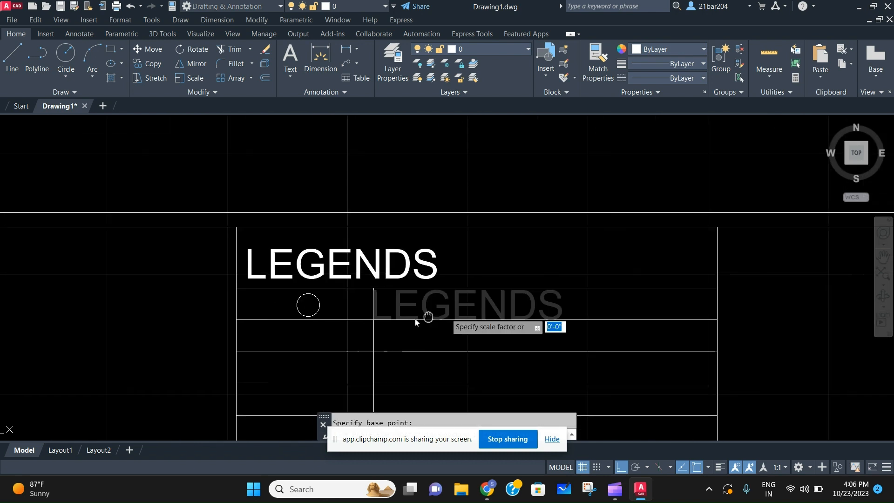
left_click(442, 346)
scroll(391, 311, "up", 2)
left_click(399, 319)
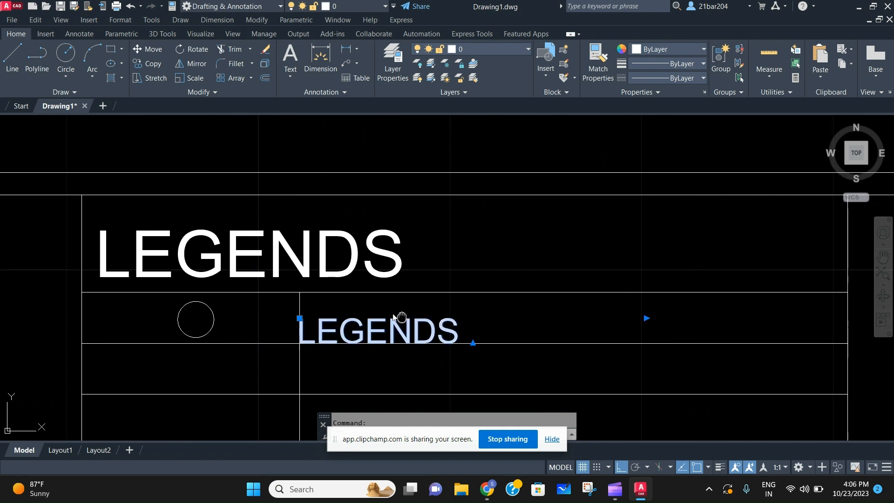
Try to move the small LEGENDS text away from the column divider, centred within the first row's height
middle_click_drag(417, 329, 394, 319)
type("m")
key("Return")
left_click(386, 312)
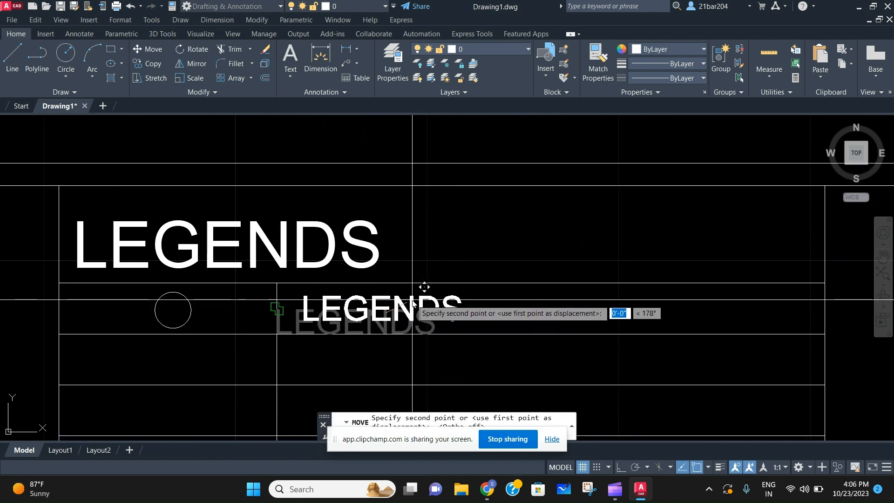
scroll(416, 300, "up", 2)
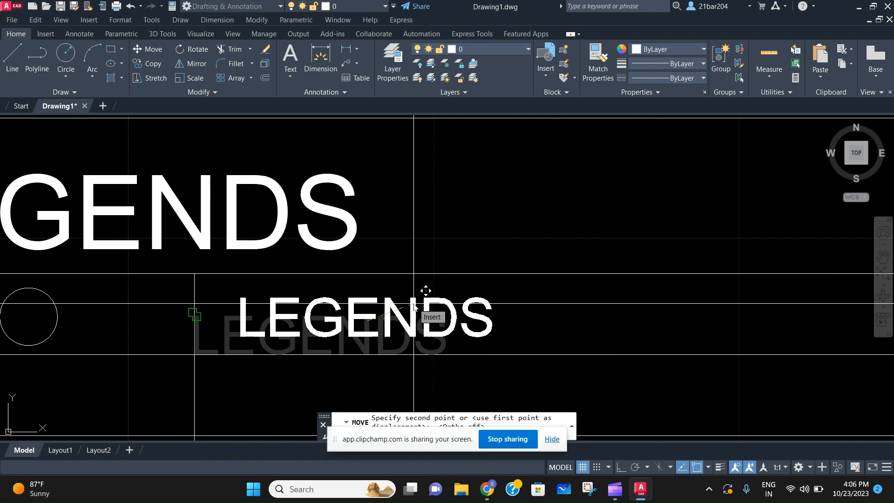
left_click(413, 303)
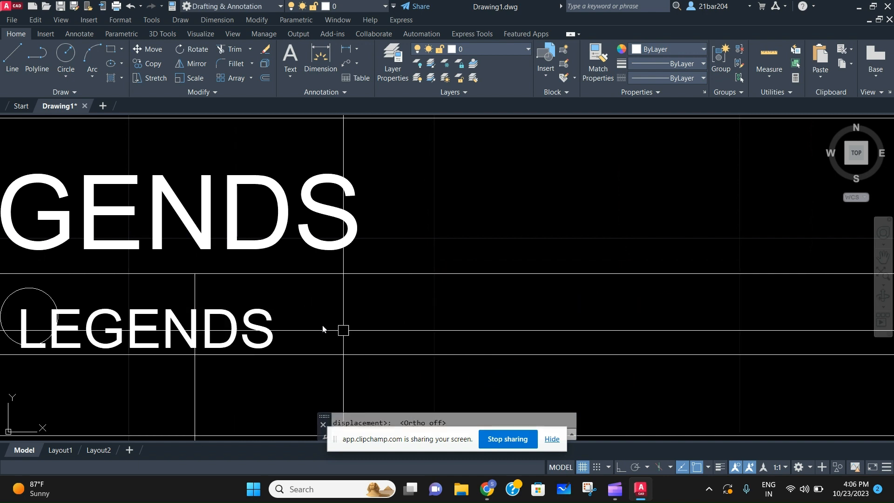
Move the small LEGENDS text into the first row's wide column, centred in height with a small gap after the divider
left_click(268, 328)
middle_click_drag(270, 328, 286, 311)
type("m")
key("Return")
left_click(287, 343)
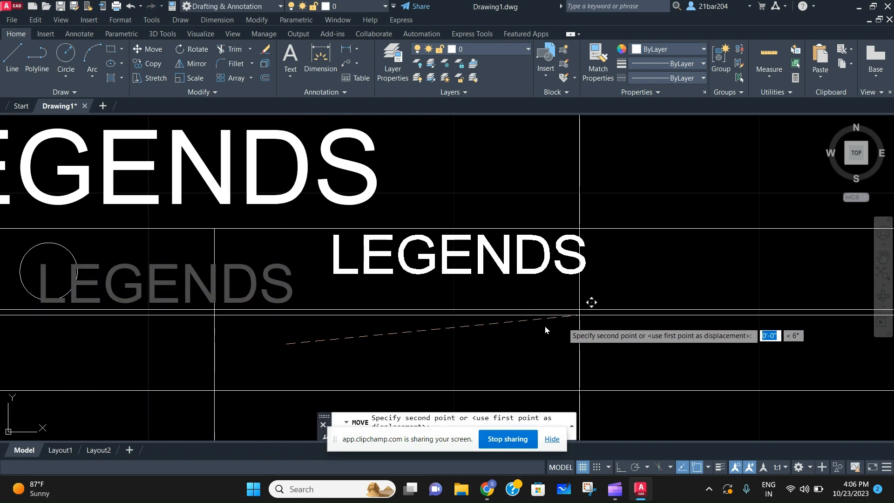
left_click(483, 335)
scroll(516, 338, "down", 5)
middle_click_drag(513, 338, 458, 280)
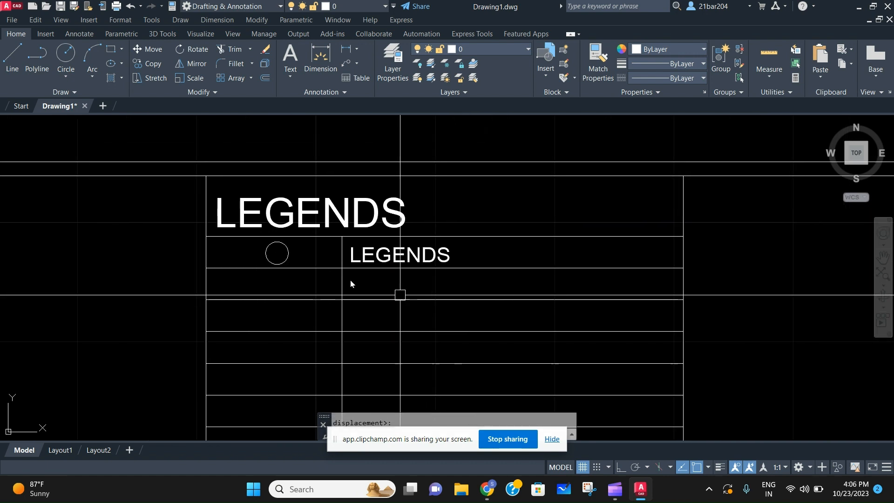
Change the small LEGENDS text in the first legend row to CIRCLE
scroll(358, 265, "up", 5)
double_click(590, 246)
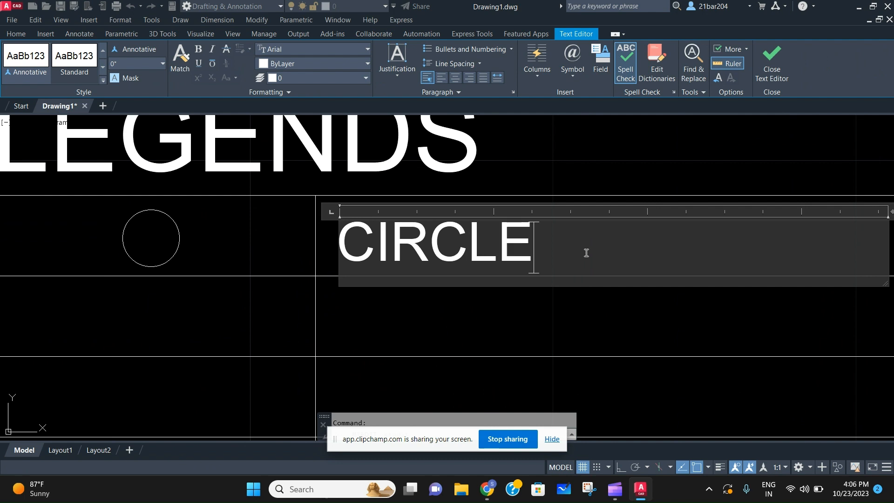
left_click(604, 329)
scroll(576, 311, "down", 6)
scroll(469, 294, "up", 4)
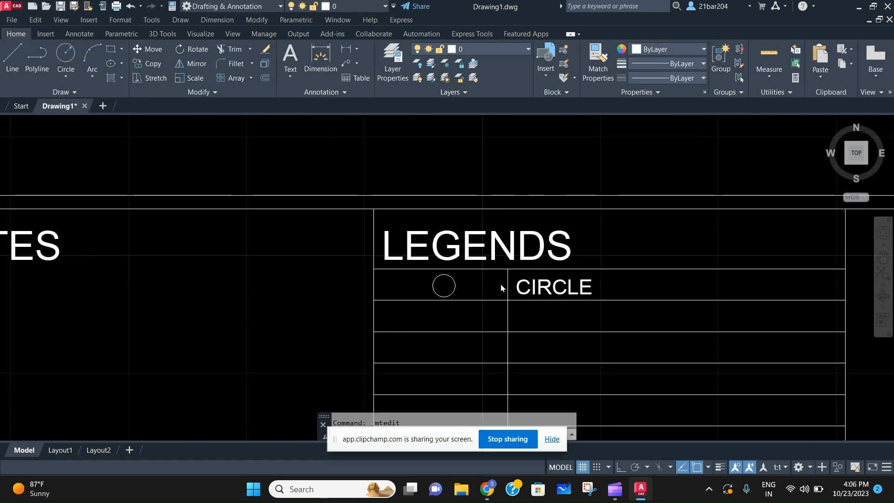
left_click(448, 293)
left_click(409, 286)
middle_click_drag(515, 280, 402, 282)
key("Escape")
scroll(401, 282, "down", 5)
scroll(439, 289, "up", 5)
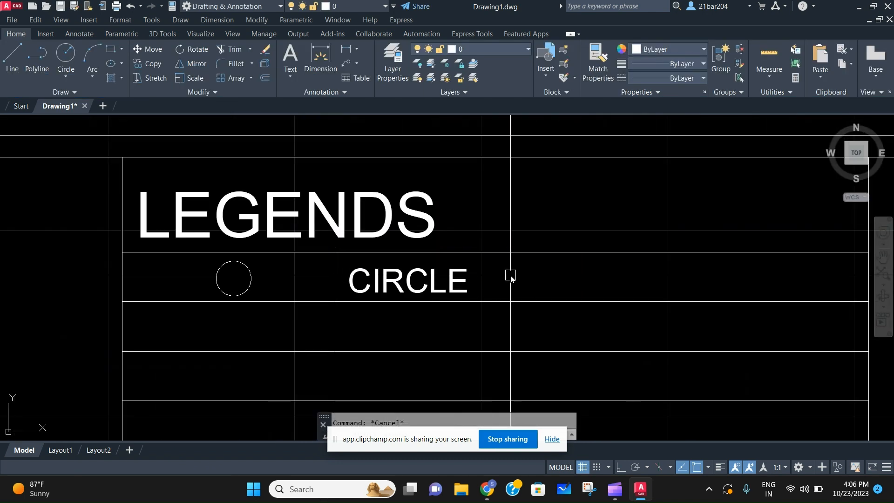
Copy the first row's circle symbol and CIRCLE text straight down with ortho on, filling the second to fifth legend rows
left_click(507, 276)
left_click(380, 290)
left_click(327, 280)
scroll(291, 275, "down", 2)
left_click(239, 270)
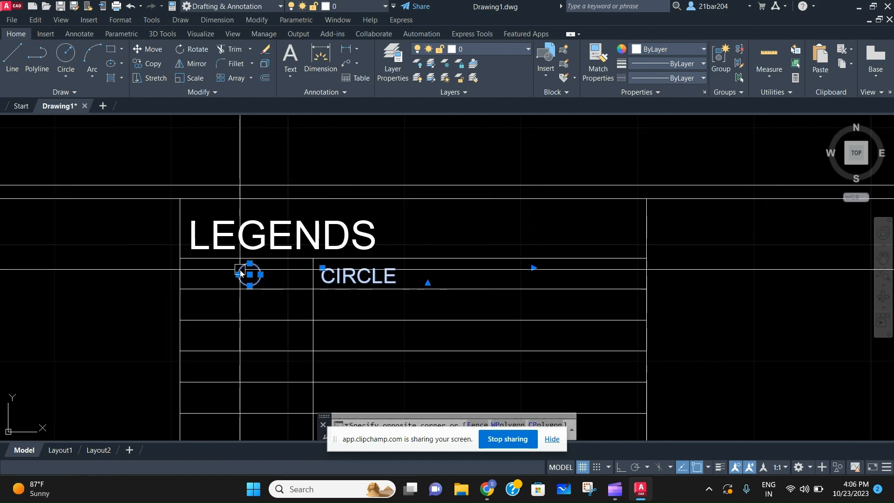
middle_click_drag(284, 272, 287, 274)
type("CO")
key("Return")
scroll(412, 269, "up", 2)
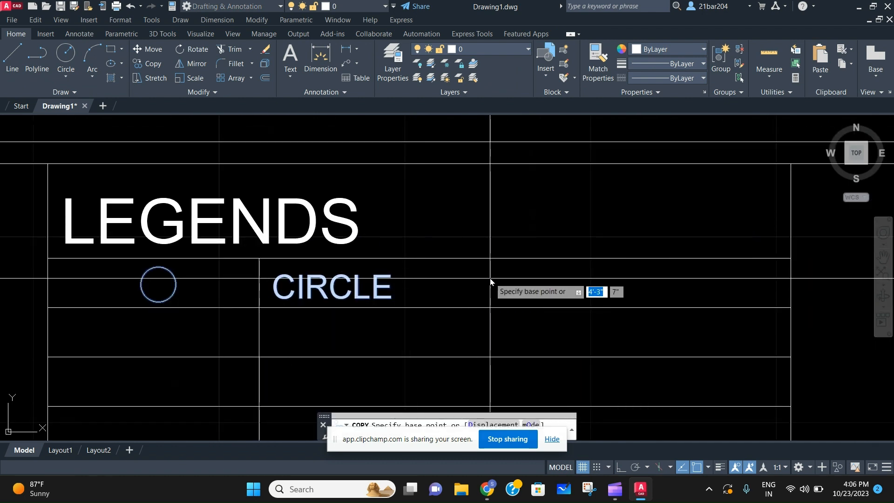
scroll(828, 264, "down", 2)
middle_click_drag(828, 264, 704, 261)
left_click(727, 264)
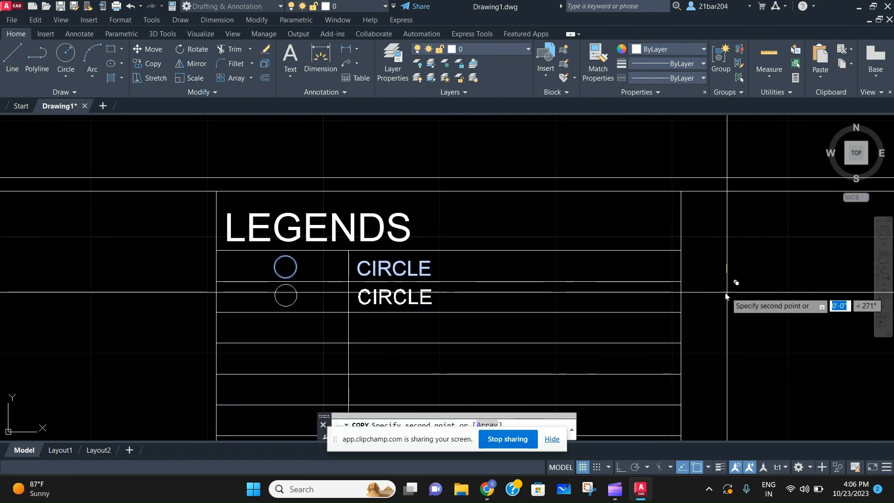
left_click(627, 468)
middle_click_drag(756, 276, 714, 225)
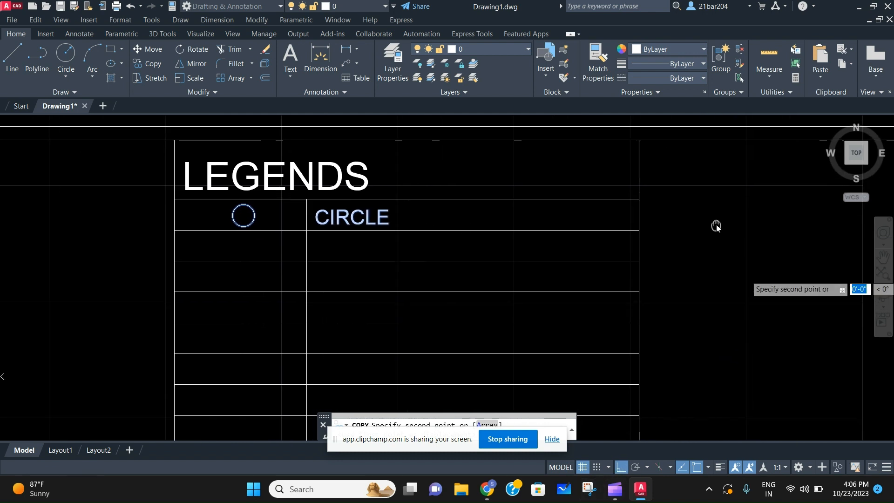
left_click(702, 245)
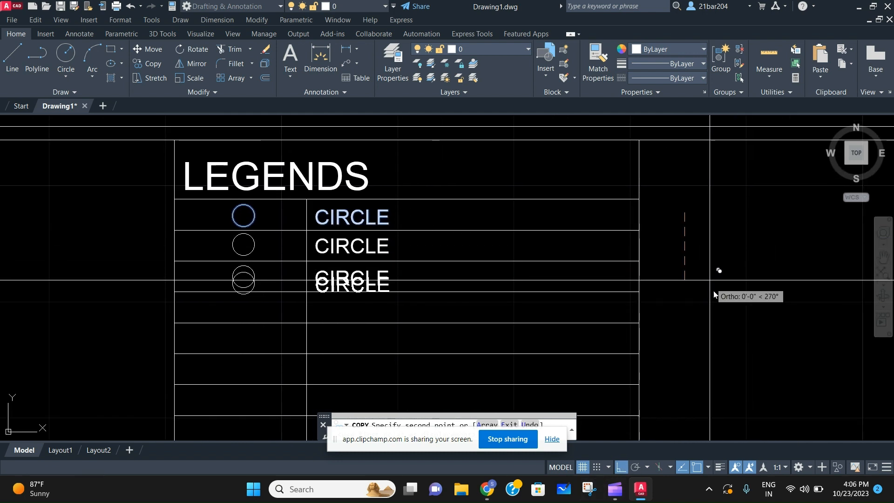
middle_click_drag(720, 306, 715, 268)
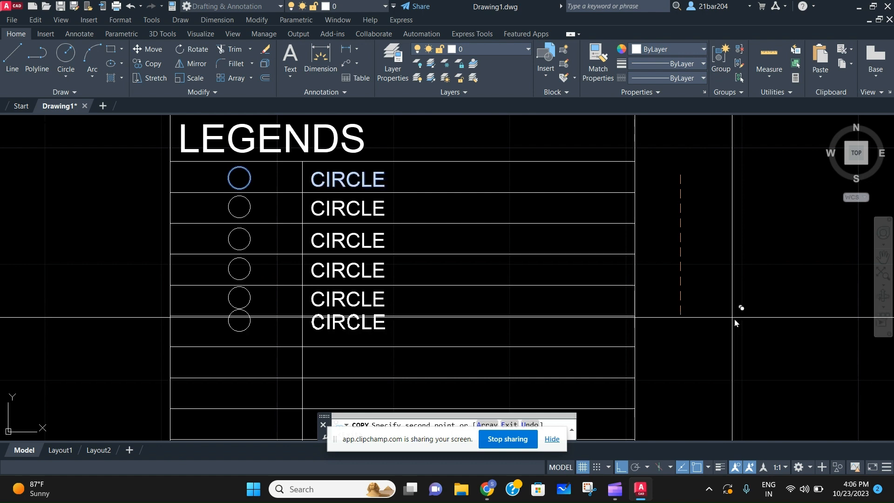
Continue placing copies of the circle and CIRCLE text in the remaining legend rows down to the last one, and end copying
middle_click_drag(734, 320, 736, 277)
left_click(735, 277)
middle_click_drag(746, 315, 748, 277)
left_click(745, 290)
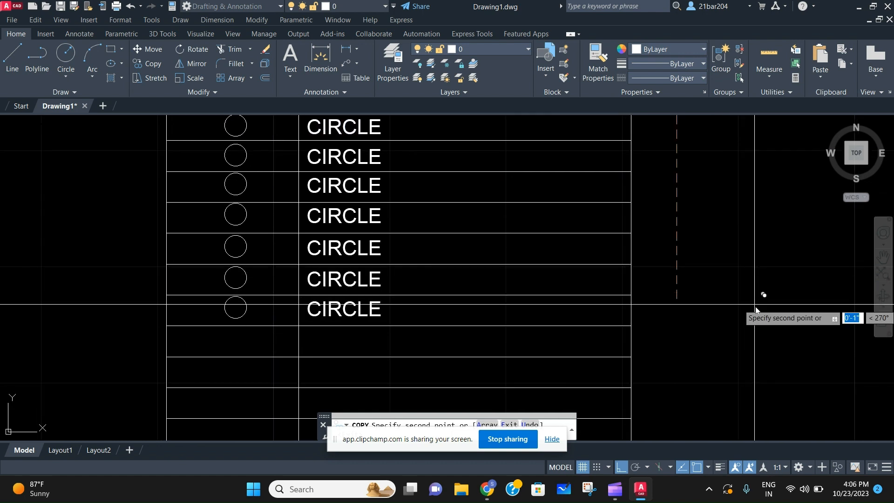
scroll(758, 298, "down", 2)
scroll(757, 298, "up", 2)
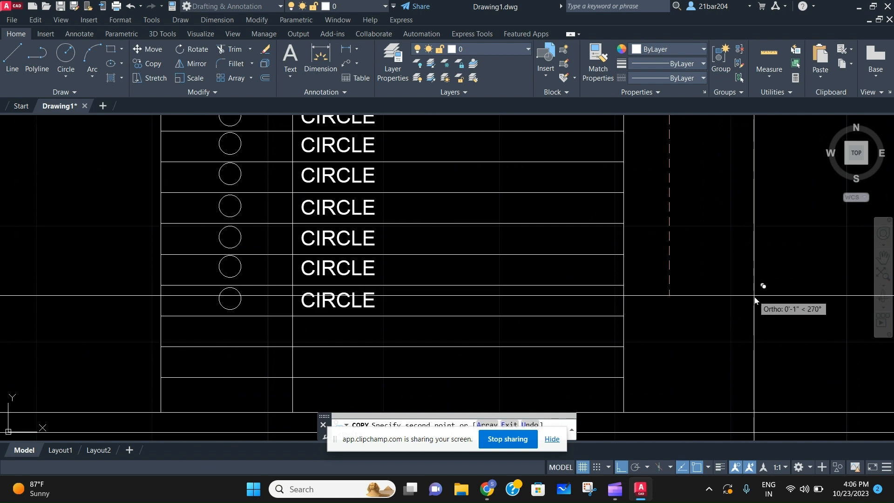
left_click(757, 298)
left_click(764, 329)
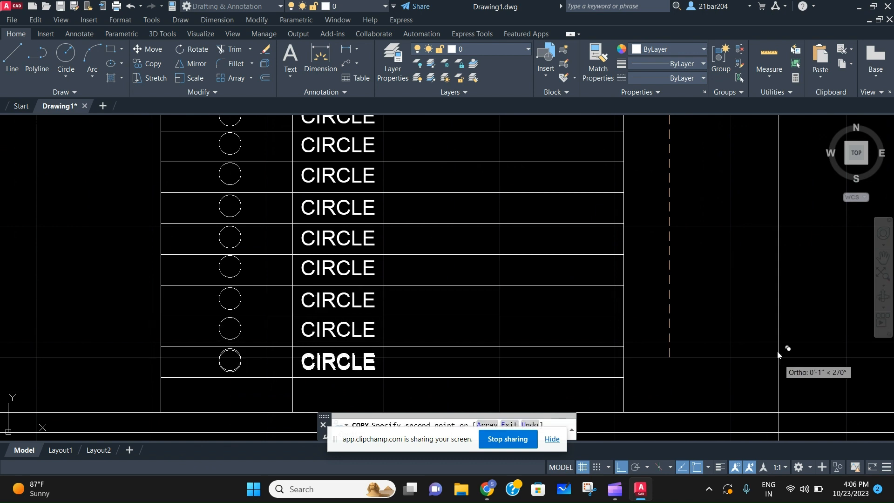
scroll(773, 280, "down", 1)
scroll(755, 294, "down", 2)
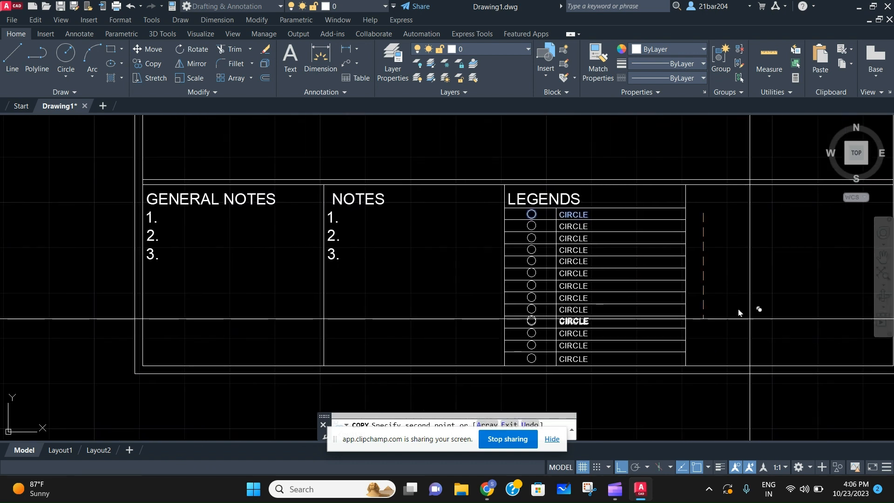
key("Escape")
Review the filled legends table and its spacing together with the neighbouring notes cells of the bottom strip
middle_click_drag(738, 308, 537, 330)
scroll(507, 242, "up", 2)
scroll(506, 242, "down", 3)
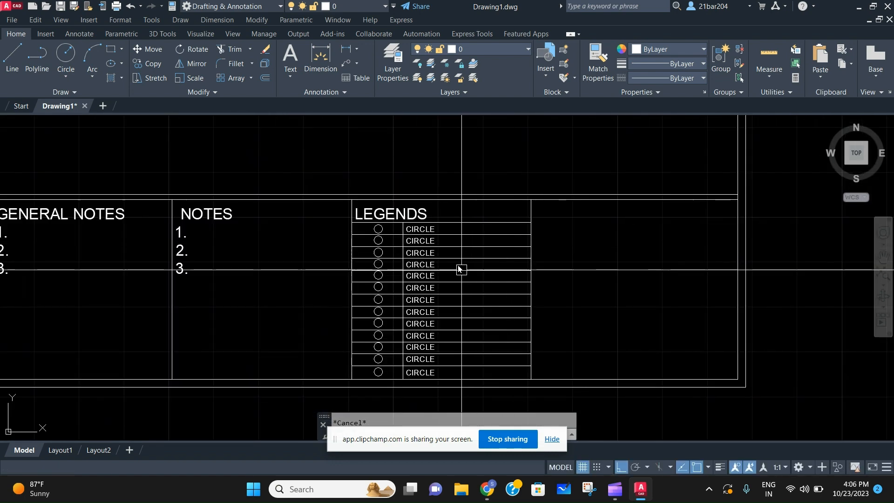
scroll(459, 265, "up", 4)
scroll(459, 254, "down", 2)
scroll(482, 237, "down", 1)
middle_click_drag(482, 236, 539, 192)
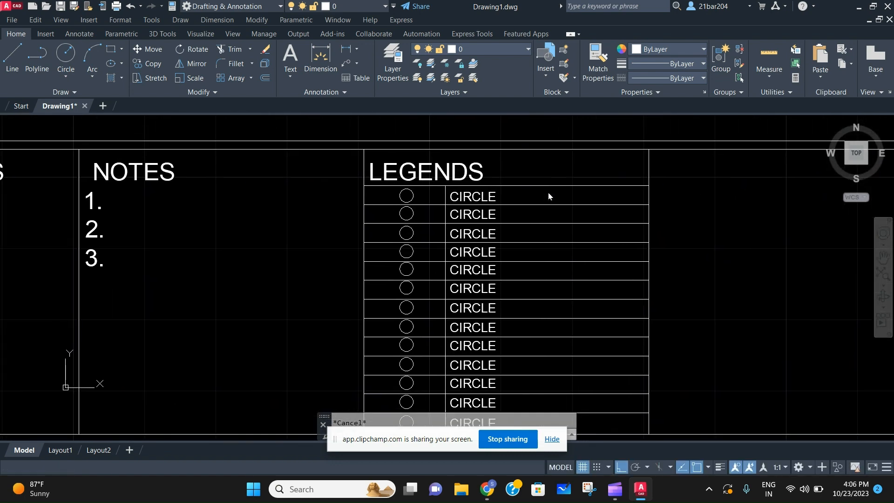
scroll(485, 194, "up", 4)
scroll(438, 192, "down", 4)
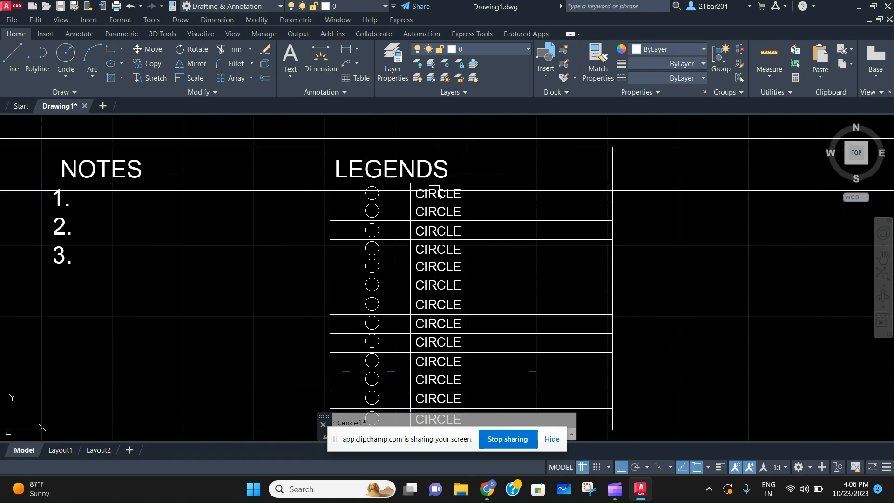
scroll(494, 224, "down", 4)
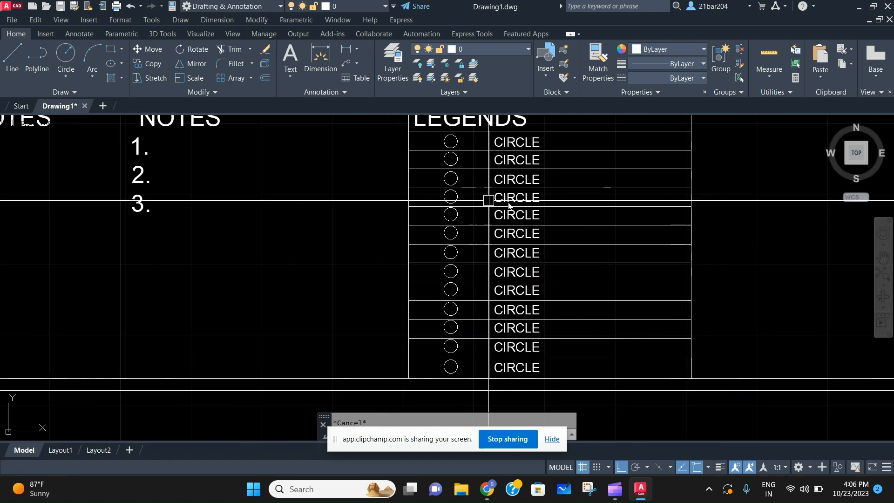
scroll(500, 233, "up", 4)
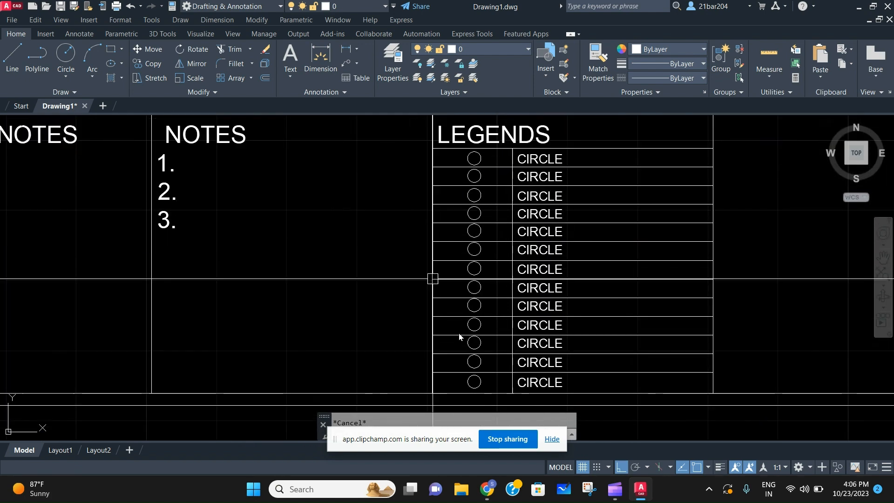
mouse_move(578, 308)
middle_mouse_down()
mouse_move(491, 320)
mouse_move(481, 340)
middle_mouse_up()
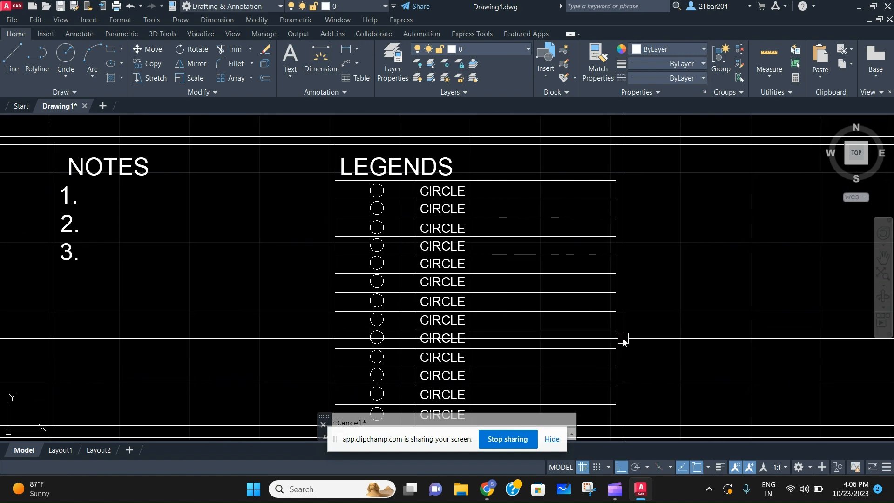
scroll(563, 300, "down", 4)
scroll(559, 259, "up", 4)
scroll(531, 275, "down", 4)
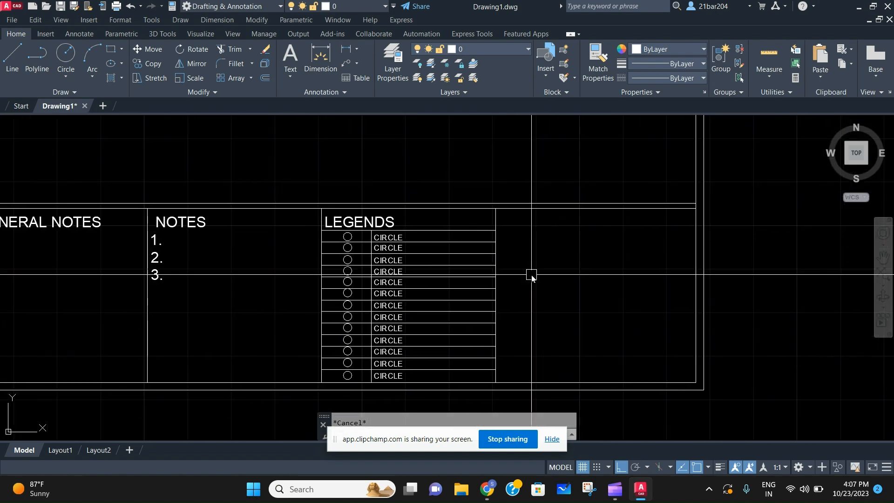
Copy the large LEGENDS heading into the empty cell beside the legends table, at the matching position near the upper-left corner
scroll(416, 239, "up", 8)
left_click(421, 252)
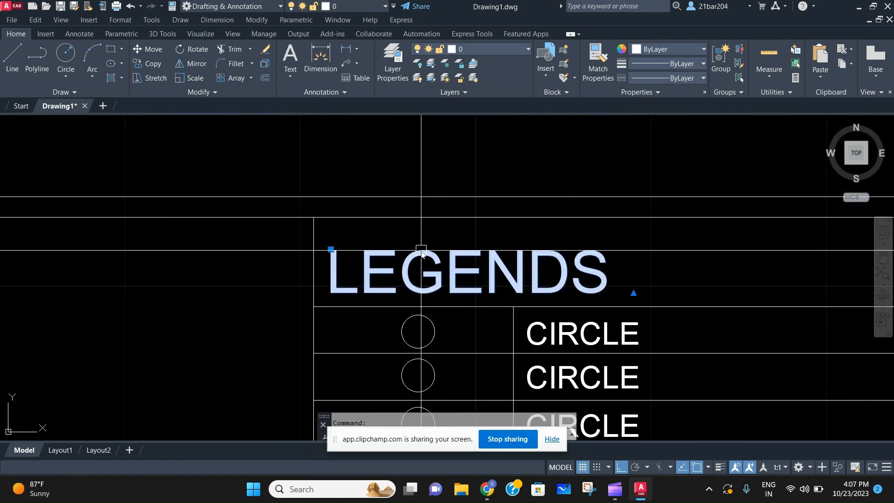
scroll(447, 274, "down", 4)
type("co")
key("Return")
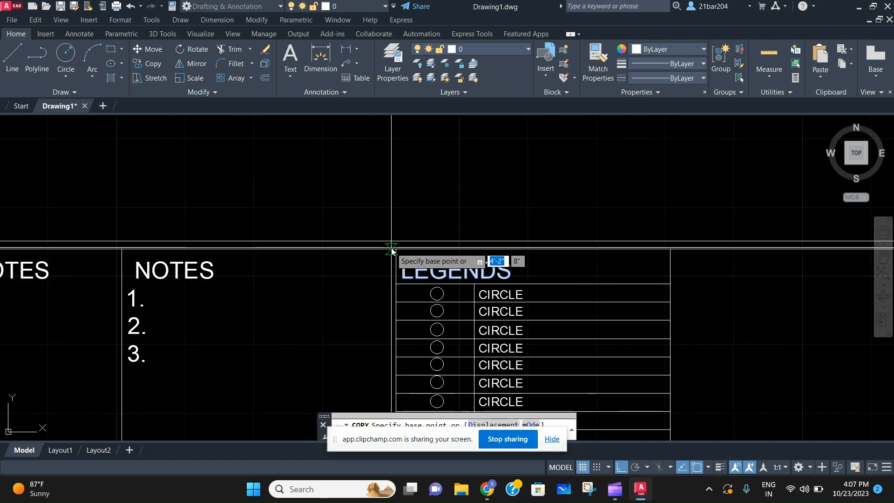
left_click(392, 249)
scroll(398, 251, "up", 4)
scroll(601, 260, "down", 2)
middle_click_drag(833, 261, 617, 288)
middle_click_drag(681, 287, 494, 264)
left_click(488, 265)
left_click(683, 292)
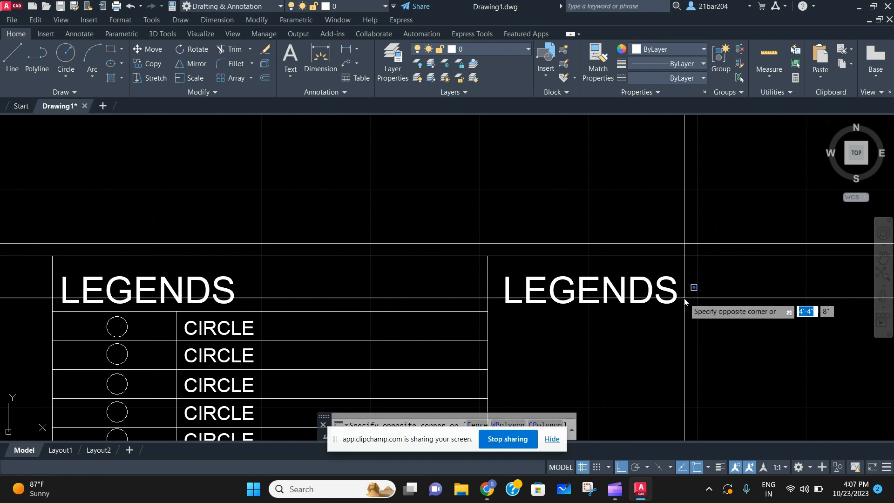
left_click(675, 301)
Change the copied heading in the last cell of the bottom strip to CAD COMRADE
scroll(370, 261, "down", 1)
double_click(562, 286)
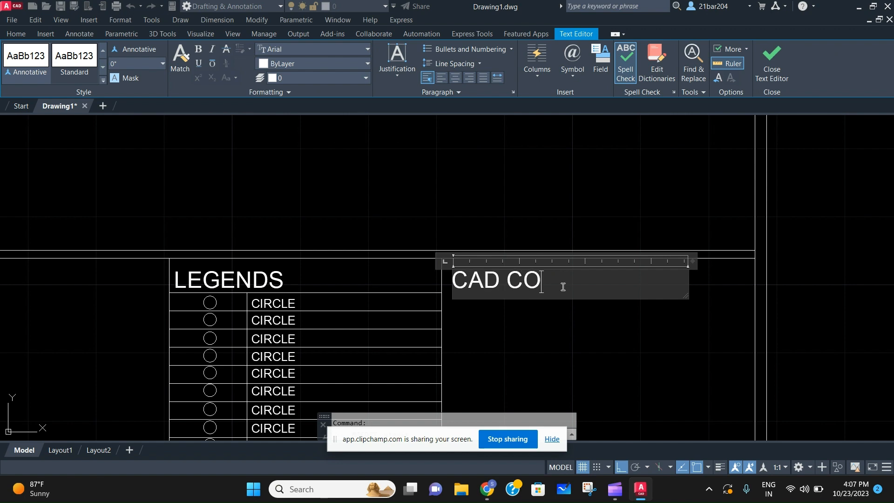
scroll(562, 286, "down", 4)
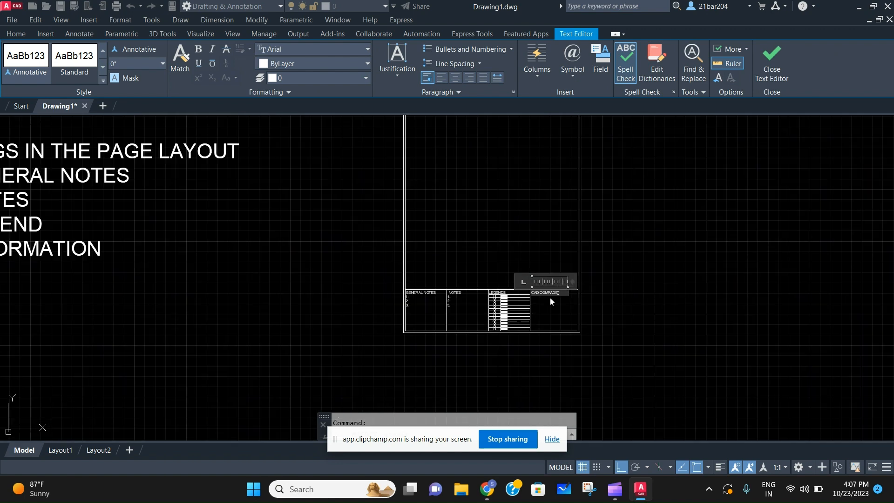
scroll(578, 292, "up", 4)
scroll(620, 269, "down", 3)
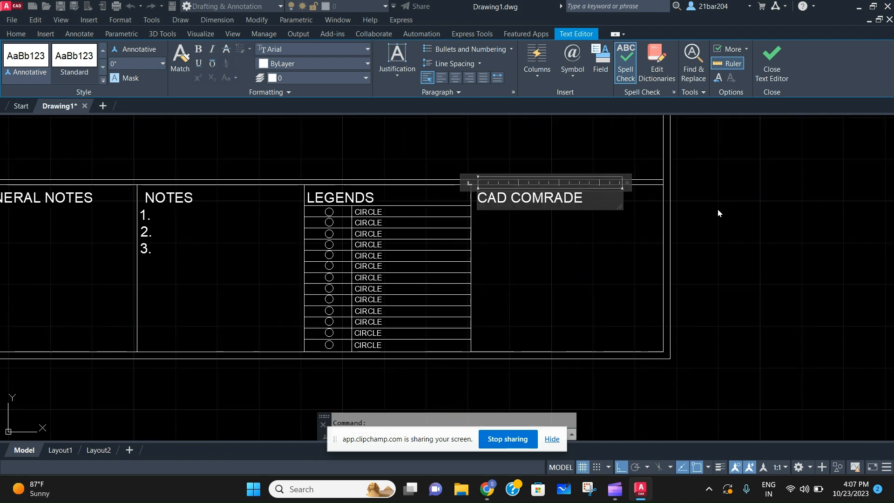
scroll(706, 210, "up", 3)
left_click(543, 207)
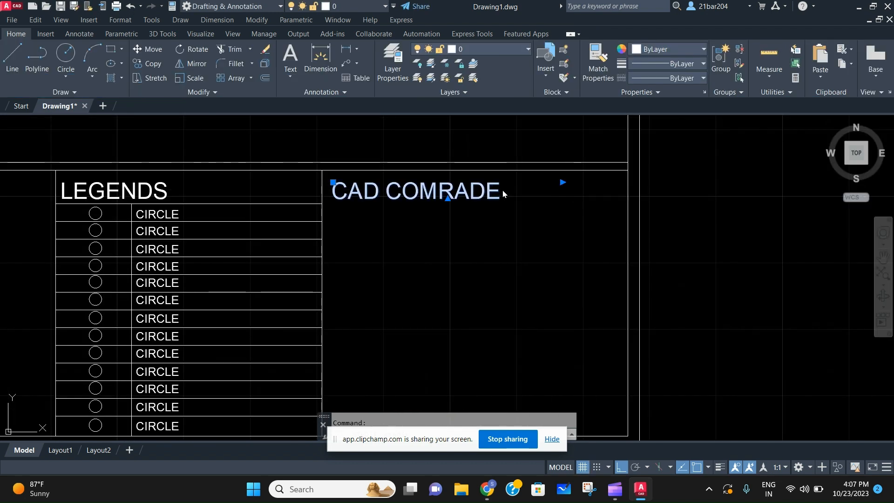
double_click(503, 195)
scroll(501, 195, "down", 3)
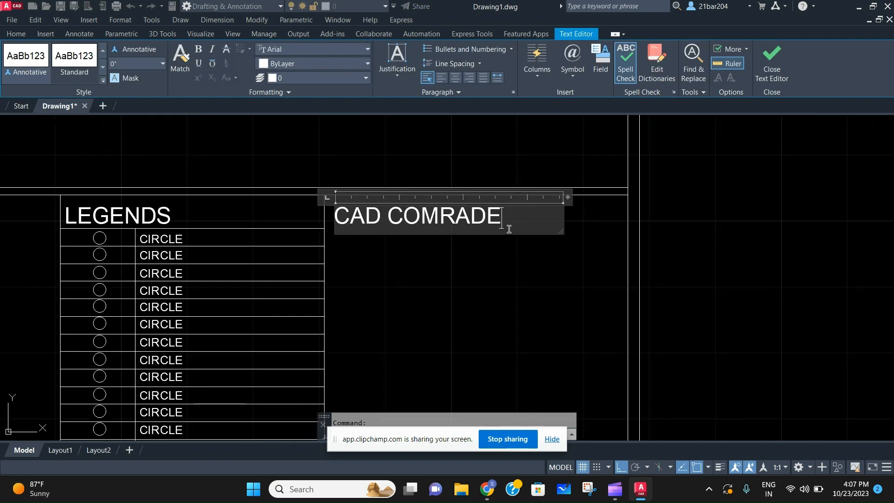
left_click(527, 266)
Finish the heading edit and scale up the CAD COMRADE text from its left end so it exceeds the LEGENDS heading
left_click(510, 299)
left_click(469, 227)
type("sc")
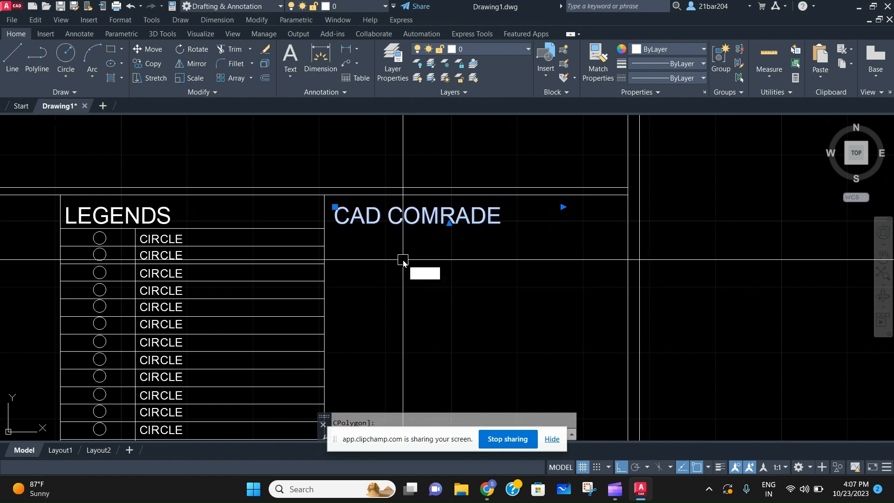
key("Return")
left_click(333, 225)
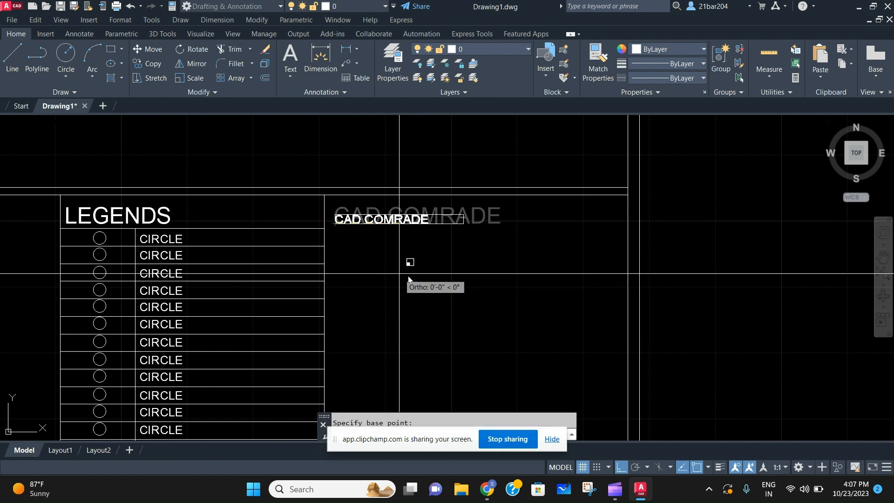
left_click(503, 315)
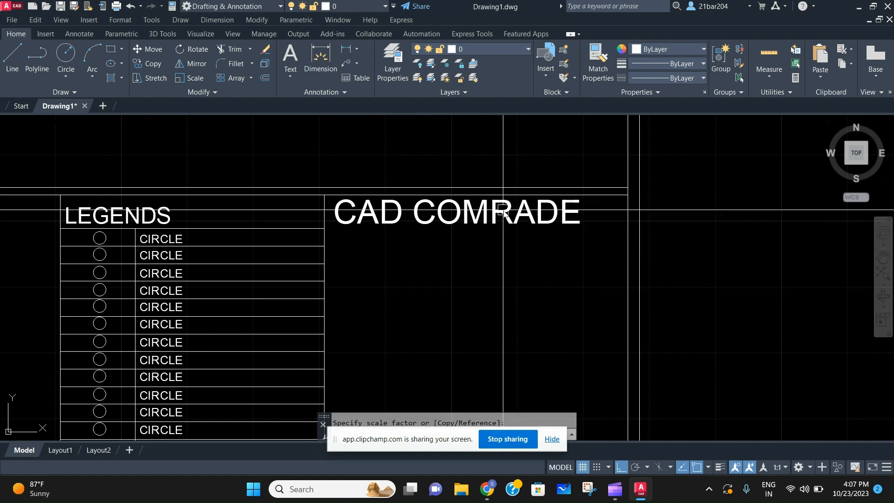
Move the enlarged CAD COMRADE heading slightly straight down within the last cell of the bottom strip
left_click(497, 235)
left_click(477, 197)
middle_click_drag(512, 213, 501, 212)
type("m")
key("Return")
left_click(716, 243)
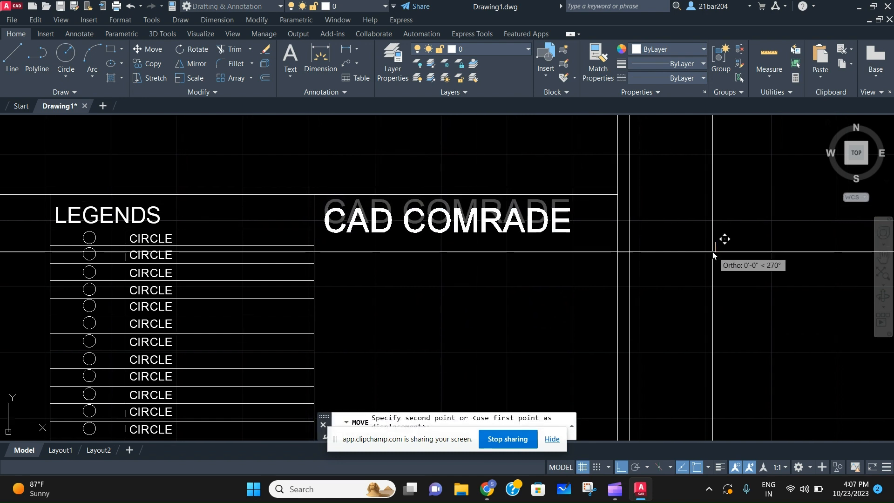
left_click(715, 252)
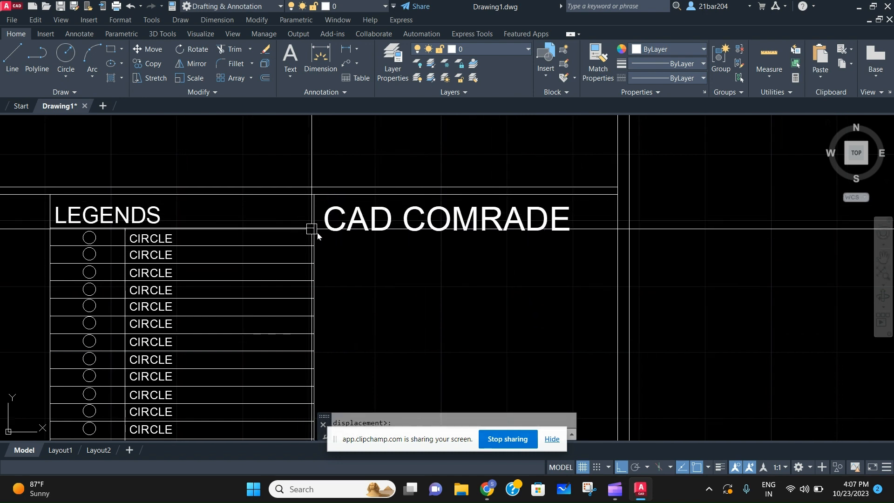
Copy the first CIRCLE legend text and paste it directly below the CAD COMRADE heading, aligned with its left edge
scroll(162, 239, "up", 4)
left_click(160, 239)
key("ctrl+c")
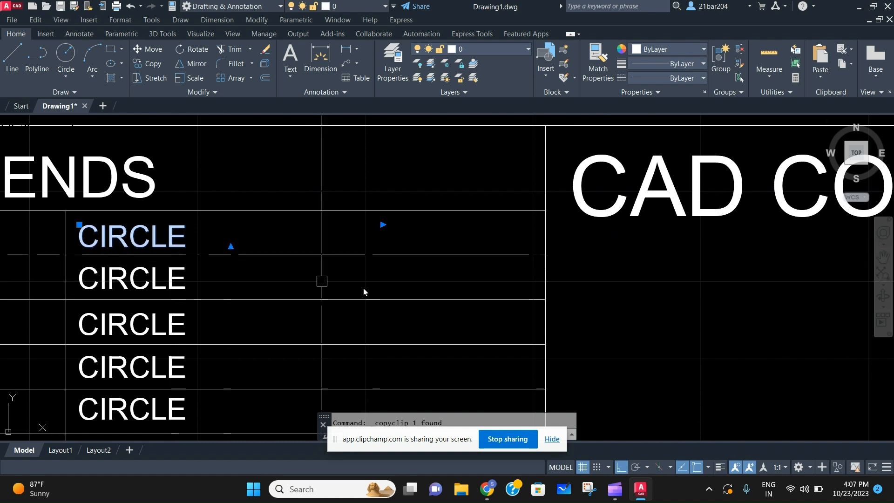
key("ctrl+v")
middle_click_drag(589, 292, 475, 248)
scroll(456, 176, "down", 2)
middle_click_drag(458, 175, 462, 205)
scroll(463, 196, "down", 2)
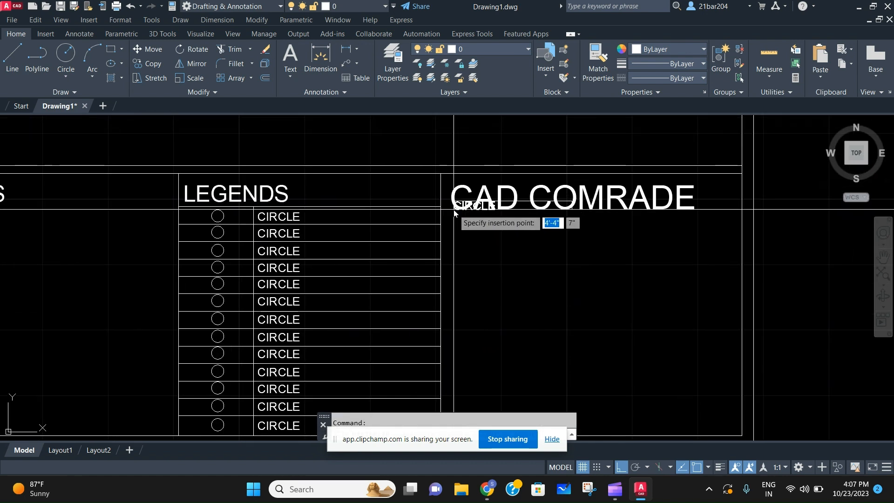
left_click(451, 227)
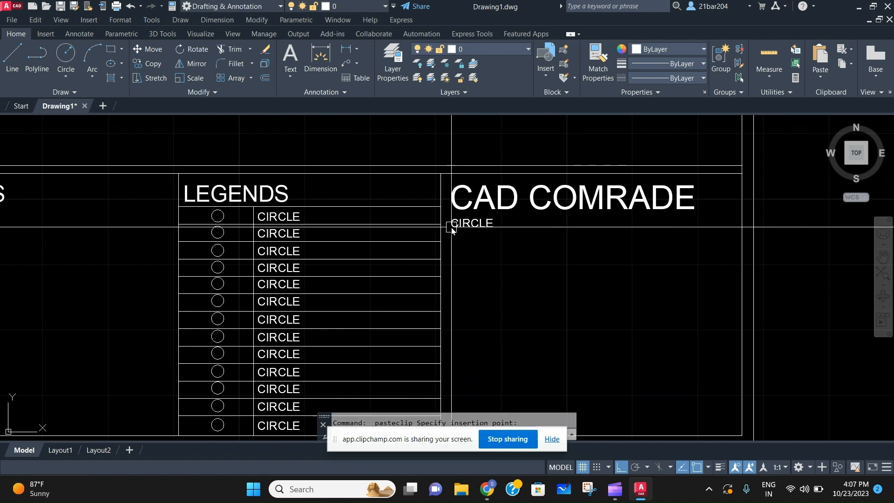
Change the pasted CIRCLE text below the company heading to BANGLORE
scroll(482, 221, "up", 2)
double_click(494, 224)
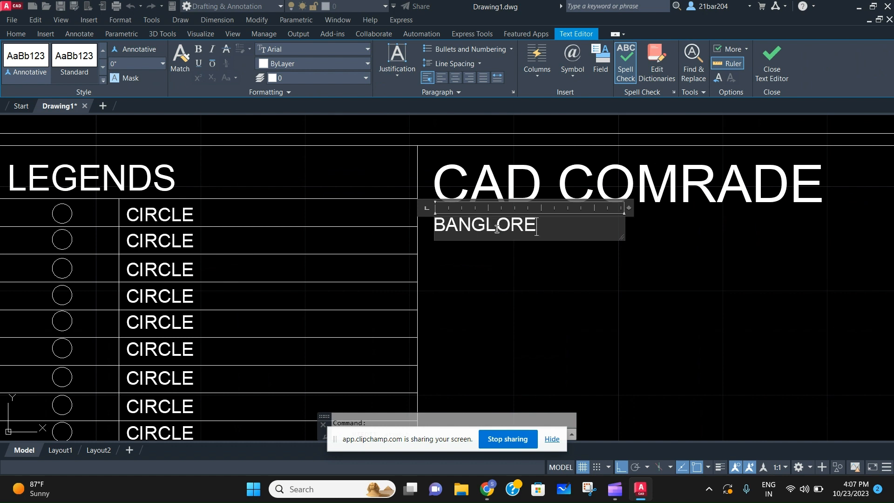
left_click(511, 266)
Scale up the BANGLORE text from its lower-left corner, keeping it smaller than the CAD COMRADE heading
scroll(509, 272, "down", 3)
scroll(533, 273, "up", 3)
left_click(508, 247)
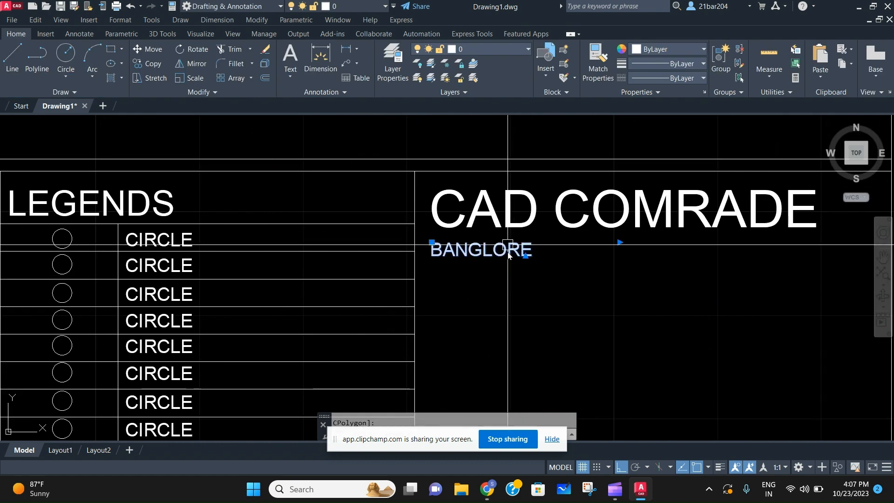
key("Return")
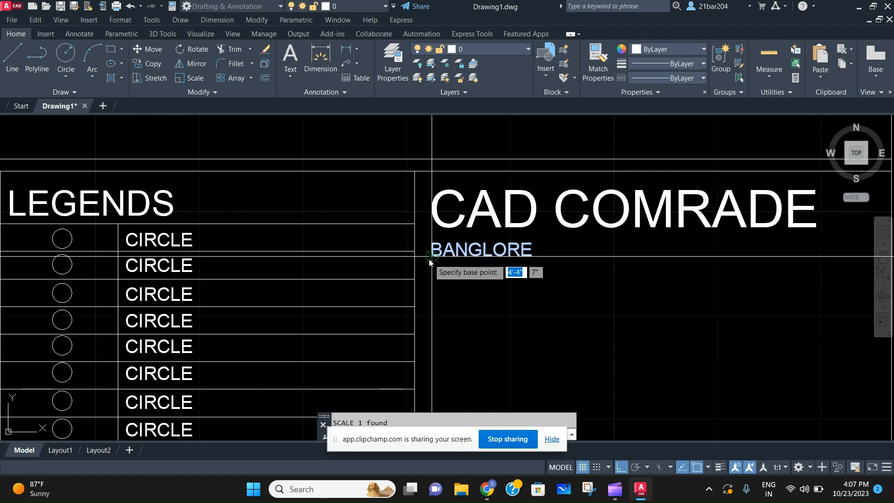
left_click(431, 257)
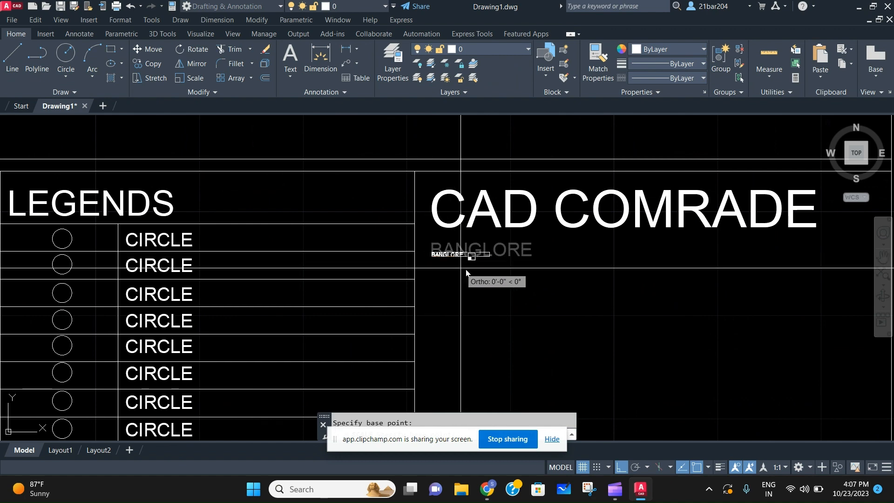
left_click(573, 283)
Move the BANGLORE text slightly straight down to leave a small gap under the CAD COMRADE heading
left_click(575, 279)
left_click(551, 242)
middle_click_drag(562, 255, 528, 240)
type("m")
key("Return")
left_click(583, 264)
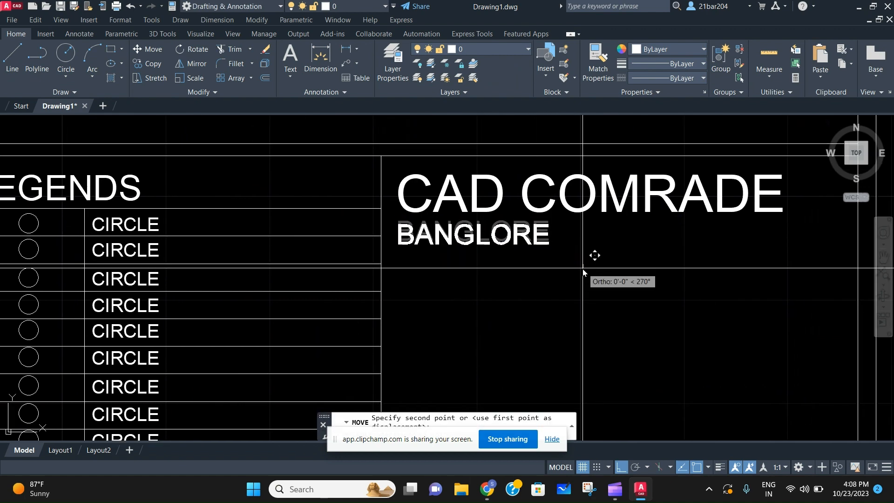
Draw a horizontal line below BANGLORE from the legends table's right edge, level with a legend row line, to the inner border
scroll(591, 270, "down", 4)
scroll(586, 268, "up", 2)
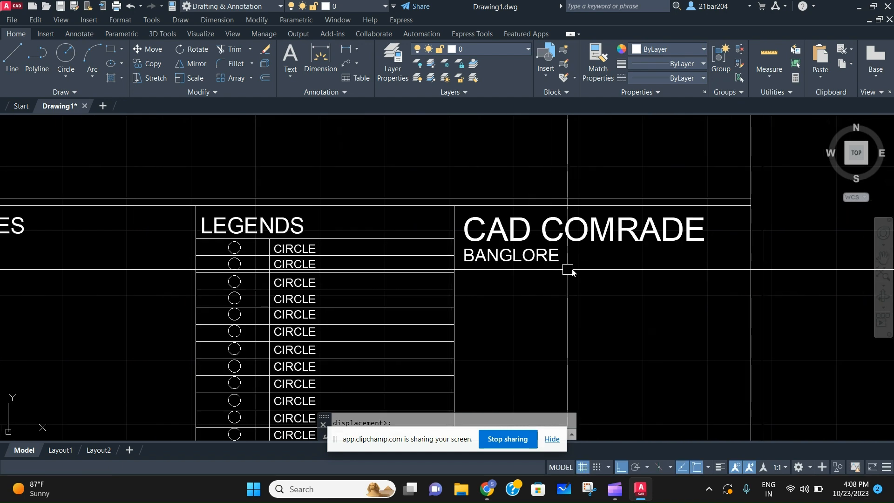
scroll(531, 263, "down", 3)
scroll(512, 268, "up", 3)
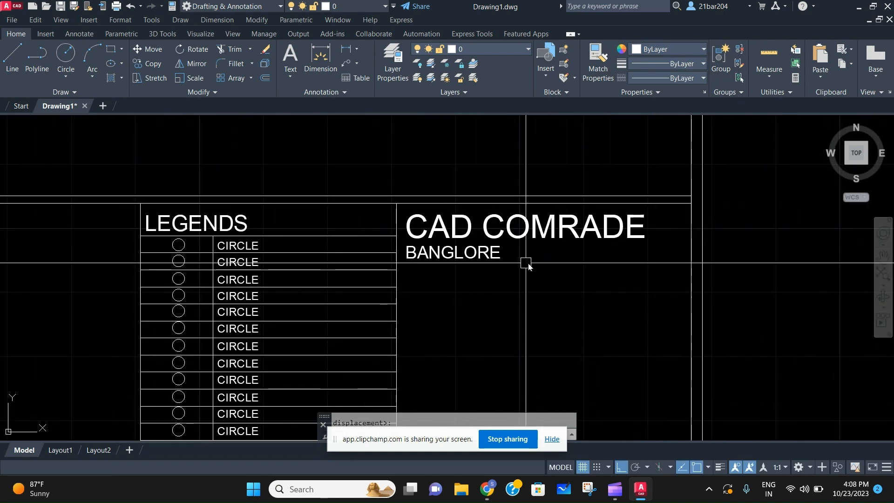
scroll(512, 270, "down", 4)
scroll(545, 289, "up", 4)
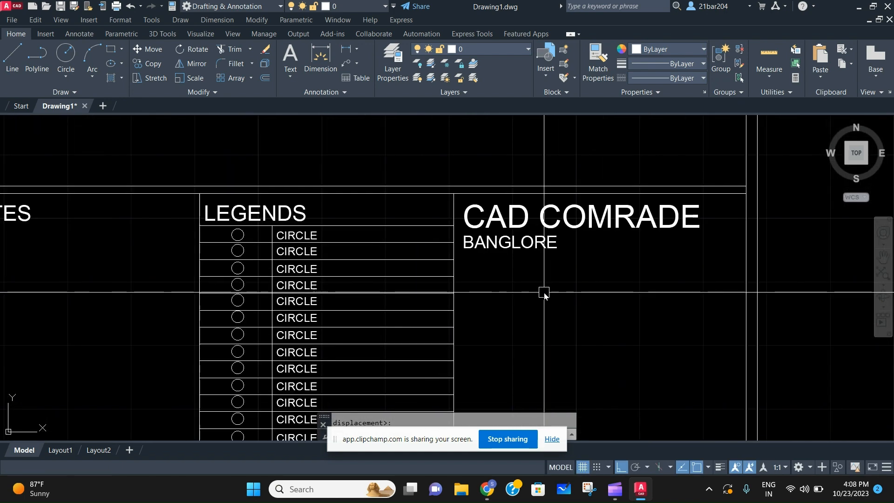
middle_click_drag(494, 267, 493, 266)
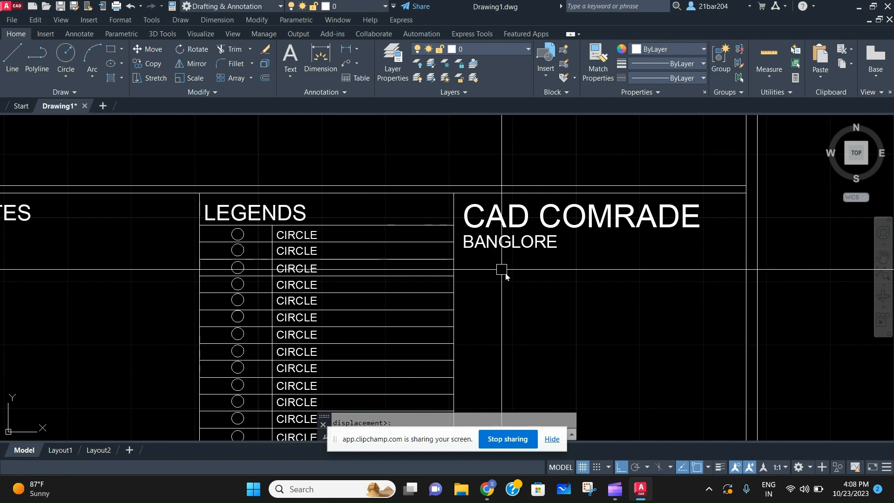
scroll(517, 278, "up", 2)
type("l")
key("Return")
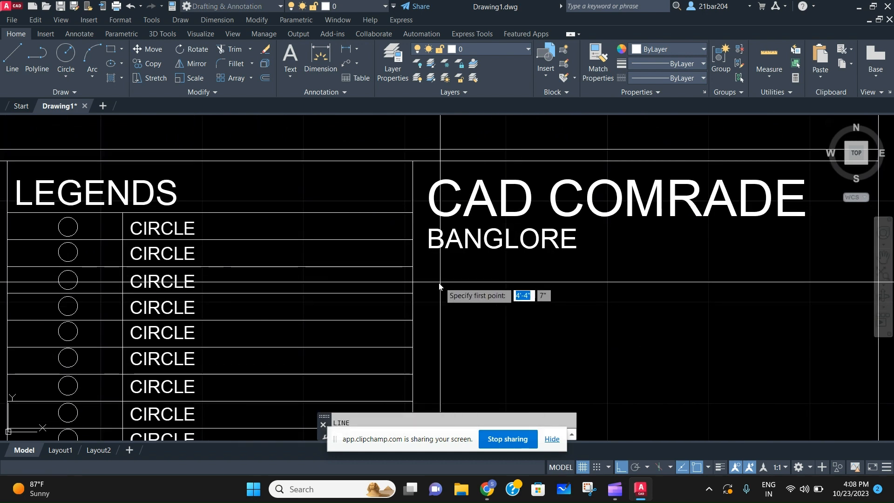
left_click(413, 267)
middle_click_drag(609, 287, 360, 285)
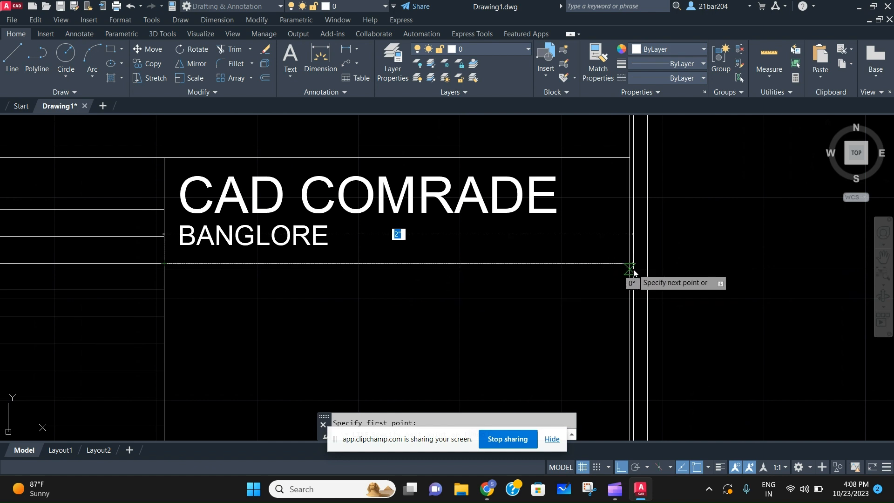
key("Escape")
Copy the horizontal line below BANGLORE straight down by two legend rows to form an empty row
scroll(627, 252, "down", 3)
scroll(471, 275, "up", 4)
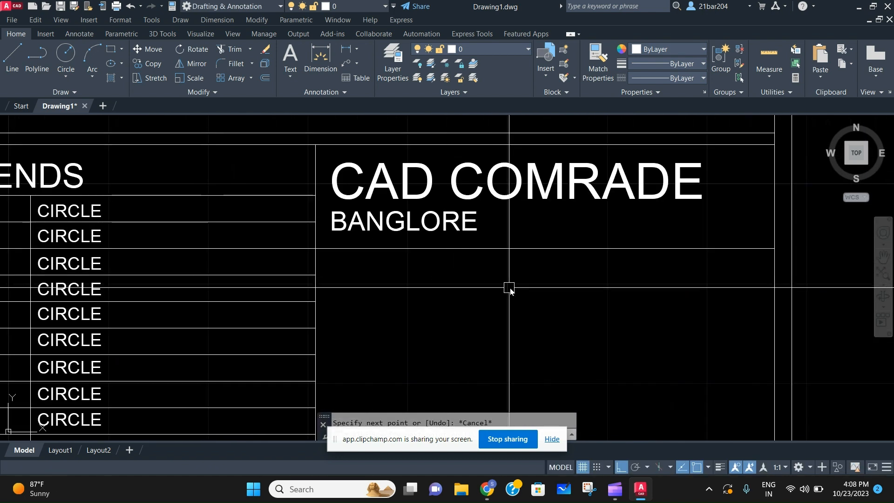
left_click(544, 281)
left_click(499, 232)
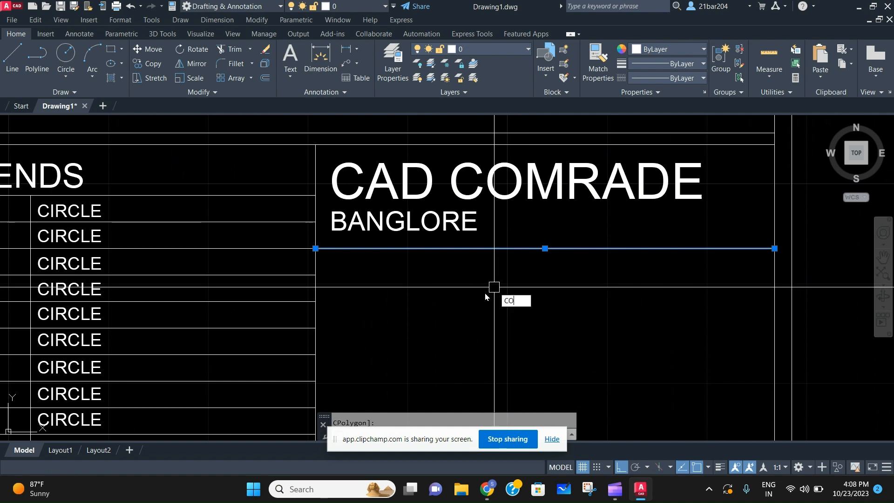
type("CO")
key("Return")
left_click(338, 292)
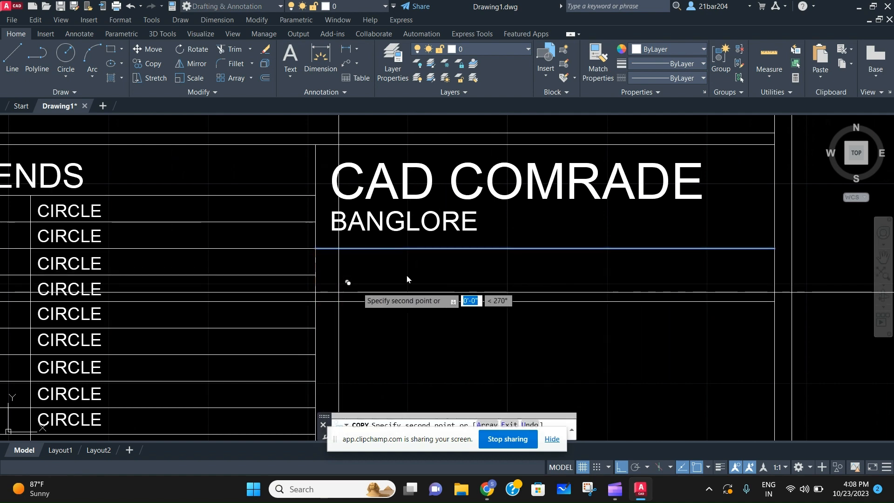
scroll(466, 260, "down", 4)
scroll(464, 253, "up", 4)
key("Escape")
Copy the BANGLORE text straight down into the empty row of the company cell
left_click(477, 246)
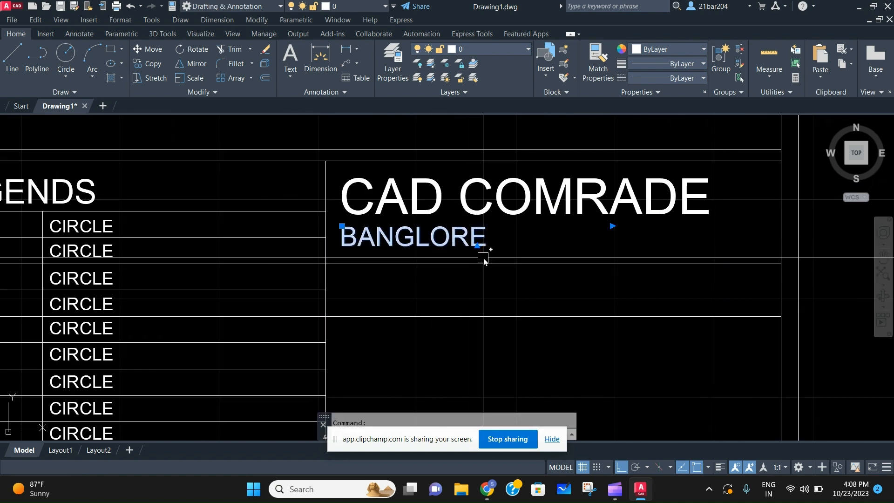
type("CO")
key("Return")
scroll(621, 235, "down", 2)
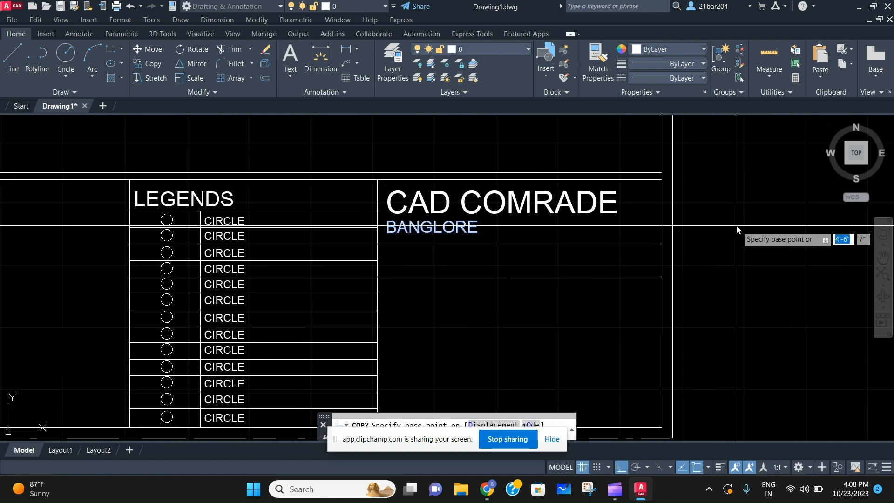
left_click(737, 229)
left_click(739, 260)
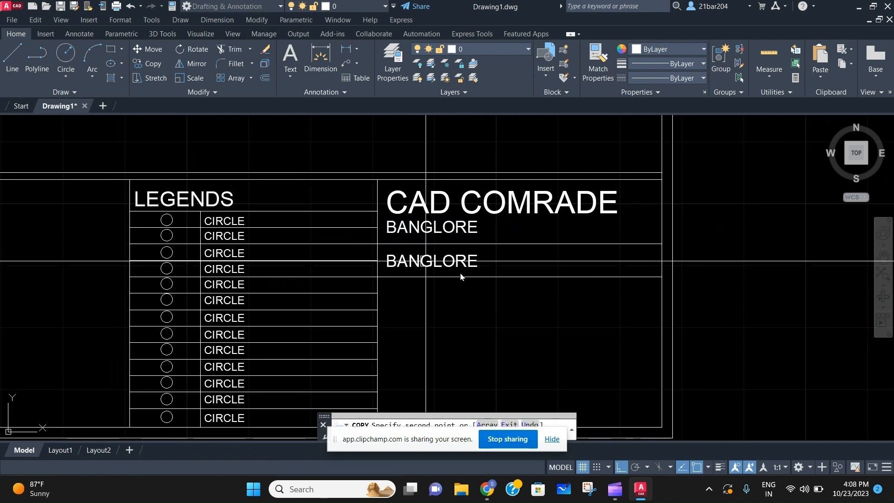
key("Escape")
Change the copied BANGLORE text in the new row to DATE:
scroll(467, 261, "up", 2)
double_click(468, 262)
left_click_drag(479, 259, 207, 269)
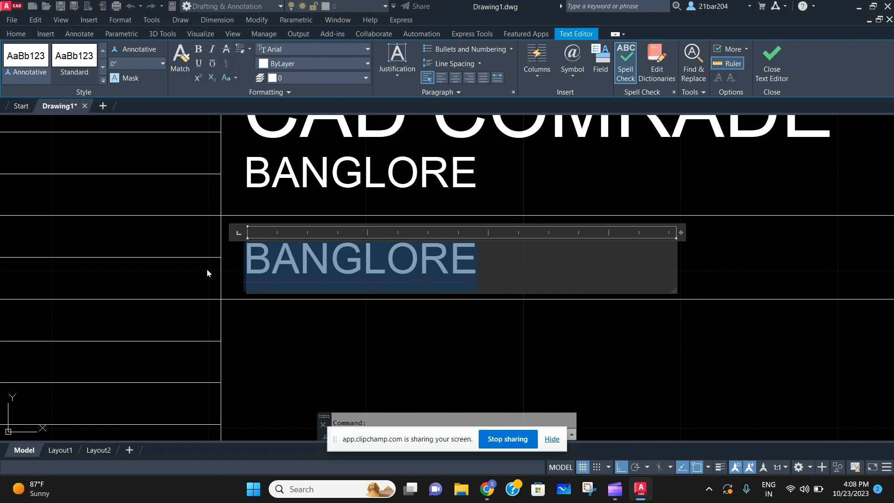
key("Delete")
type("DATE")
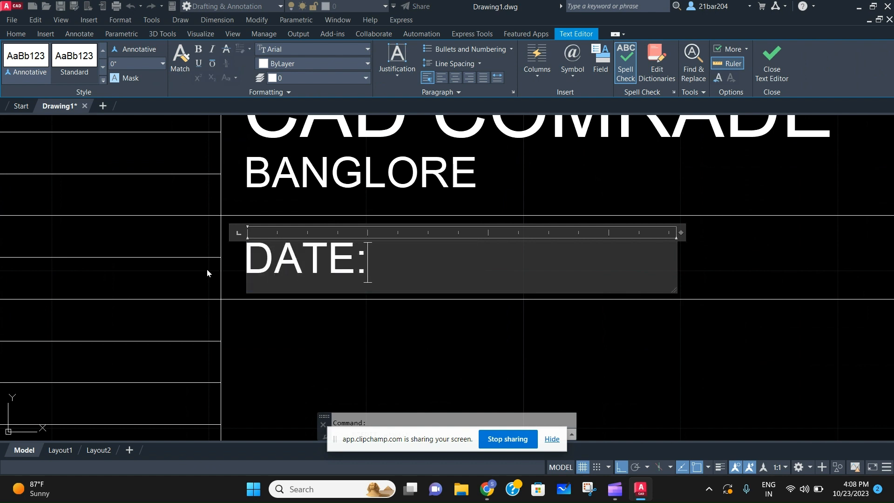
type(":")
left_click(313, 350)
Copy the DATE: text and the line beneath it down by one row height, using the row's left corners as reference points
scroll(433, 340, "down", 3)
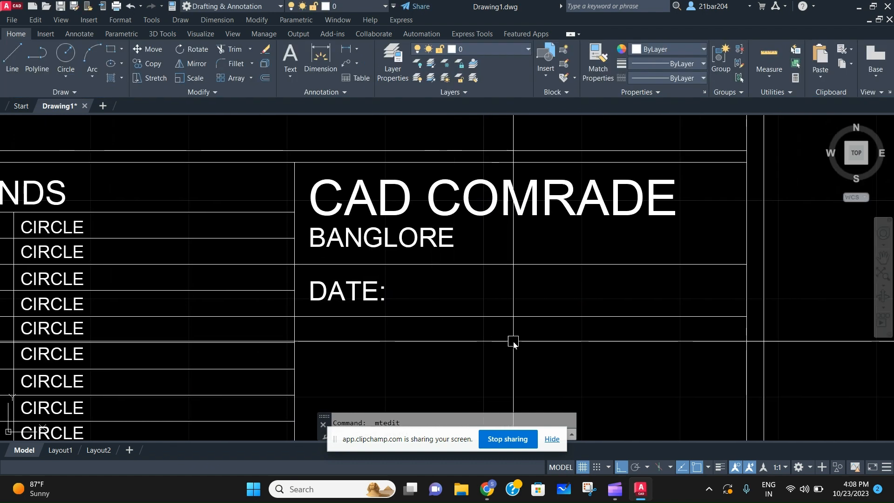
left_click_drag(514, 342, 353, 285)
type("co")
key("Return")
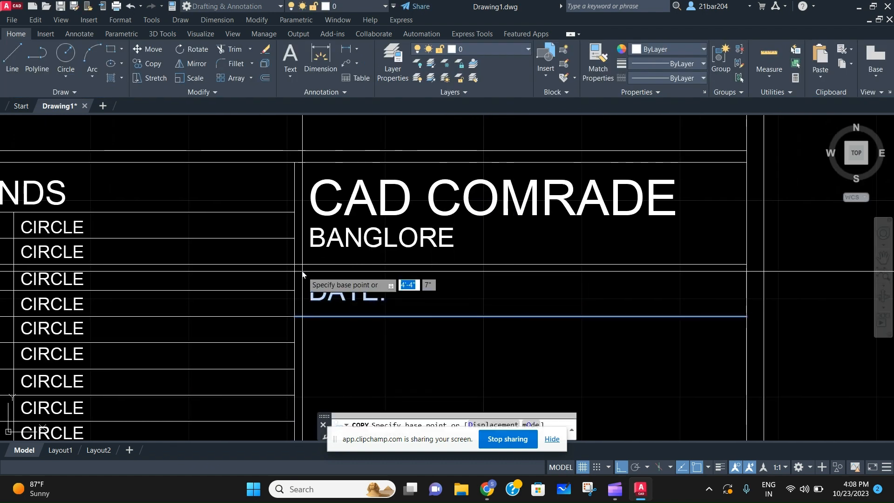
left_click(295, 264)
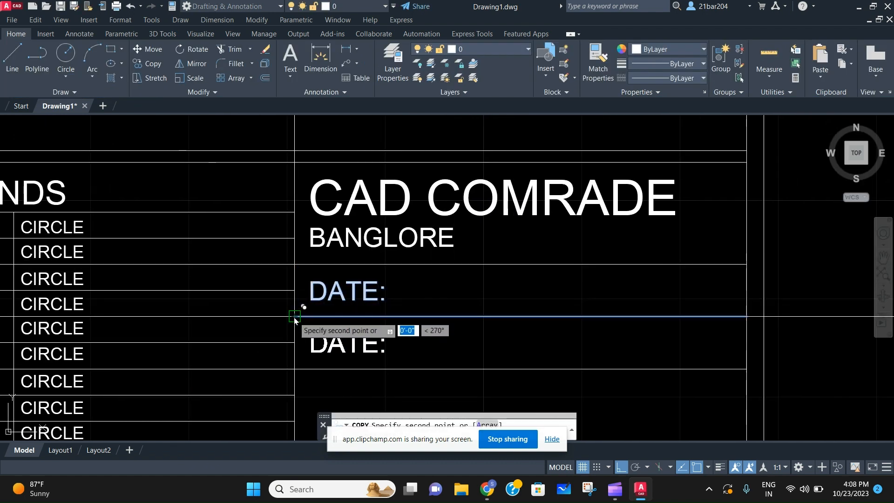
left_click(294, 317)
scroll(294, 325, "down", 3)
scroll(295, 347, "up", 3)
key("Escape")
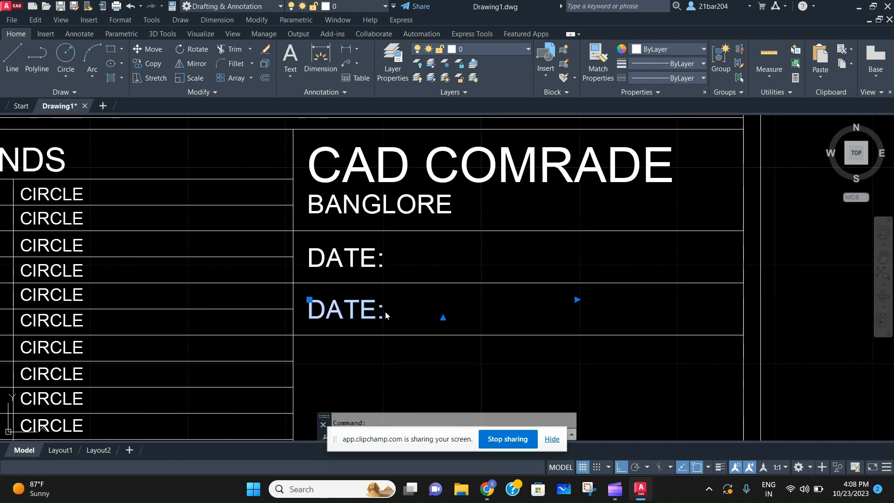
Change the lower DATE: text to PLAN/SECTION/ELEVATION
double_click(385, 314)
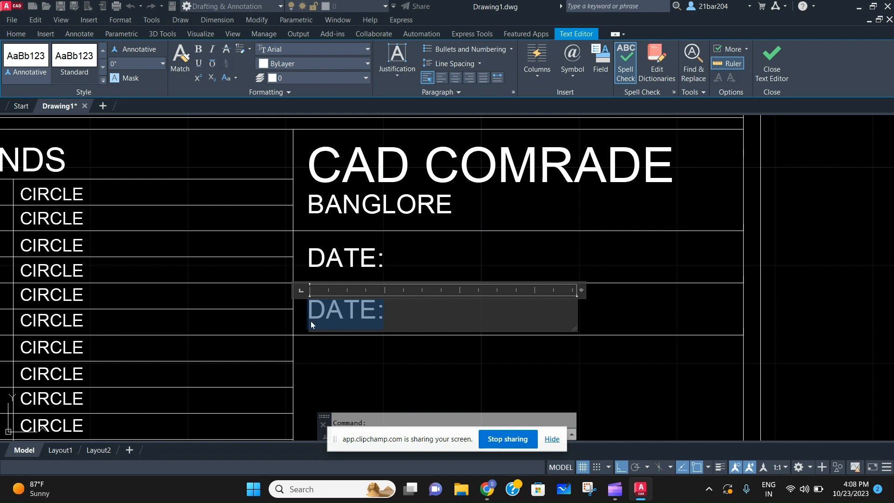
key("Delete")
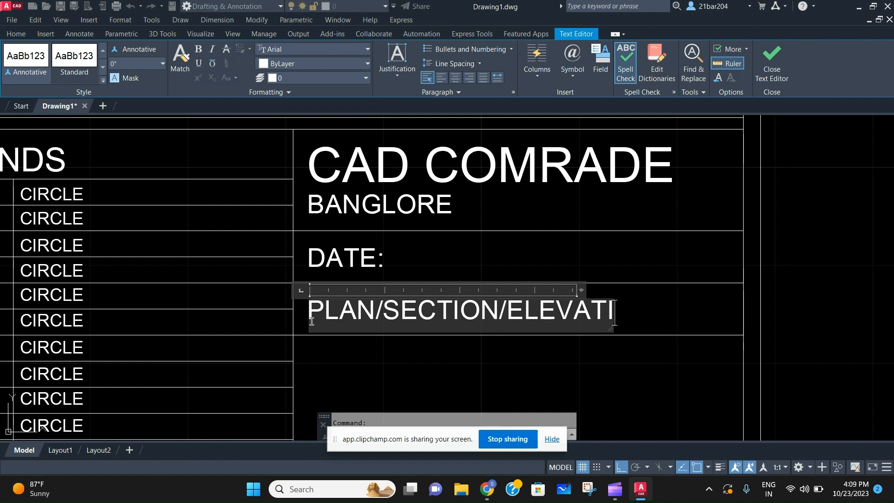
left_click(829, 251)
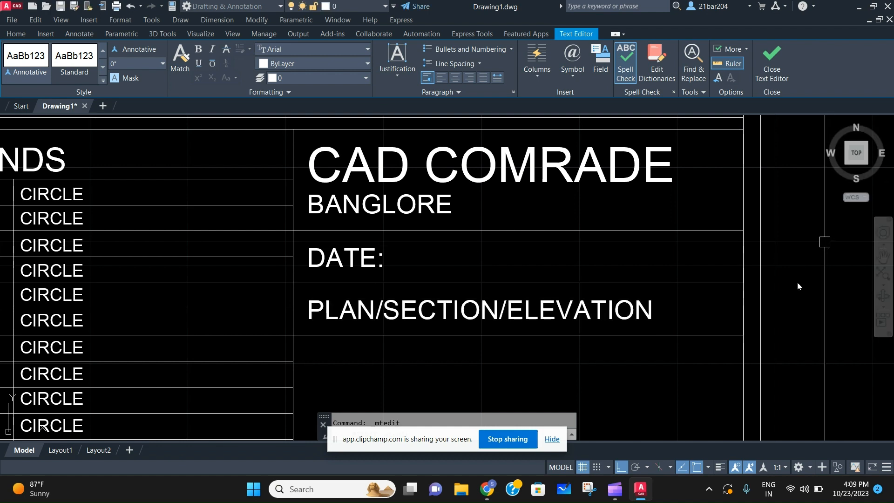
Copy the PLAN/SECTION/ELEVATION text and the line beneath it down by one row height, using the row's left corners as reference points
scroll(792, 285, "down", 2)
scroll(624, 325, "up", 2)
left_click(720, 319)
left_click(599, 276)
middle_click_drag(478, 368, 476, 344)
type("c")
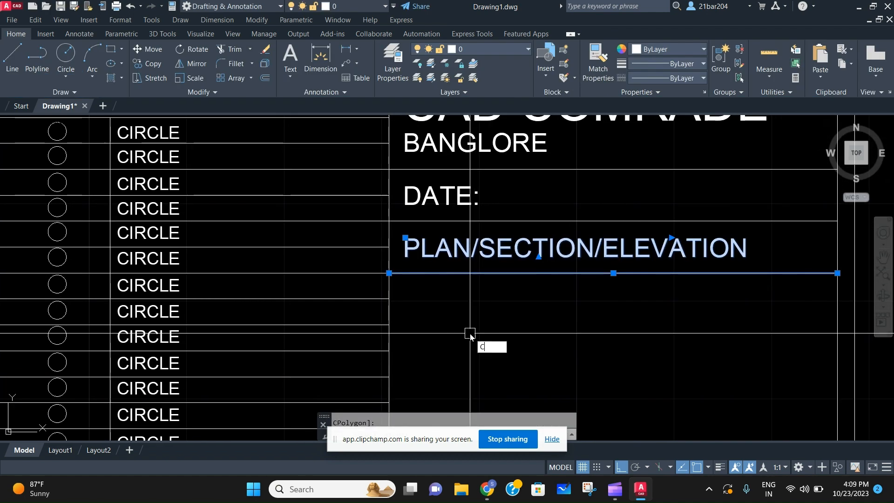
key("Return")
left_click(391, 222)
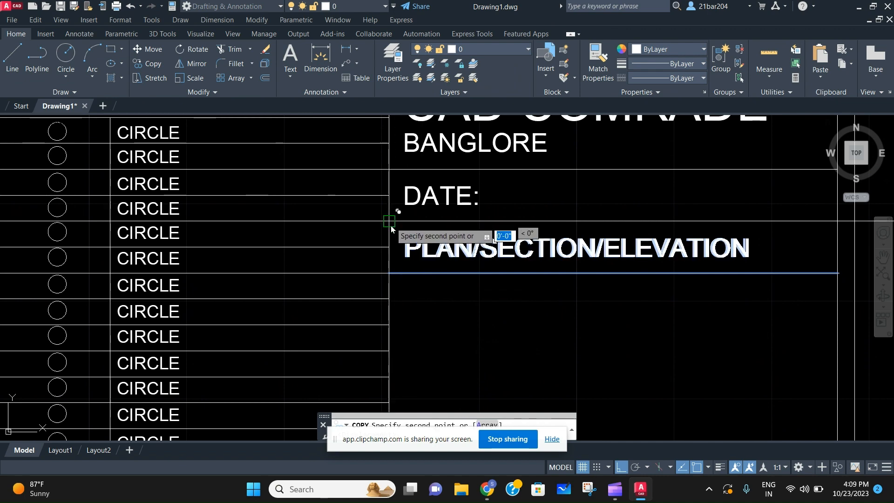
left_click(390, 272)
scroll(391, 275, "down", 2)
key("Escape")
Change the lower PLAN/SECTION/ELEVATION text to SCALE:
scroll(539, 298, "up", 2)
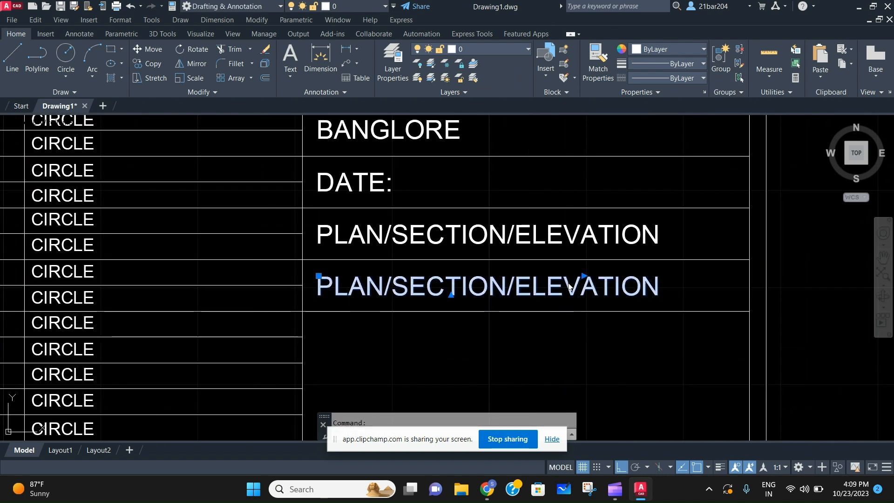
double_click(564, 289)
key("BackSpace")
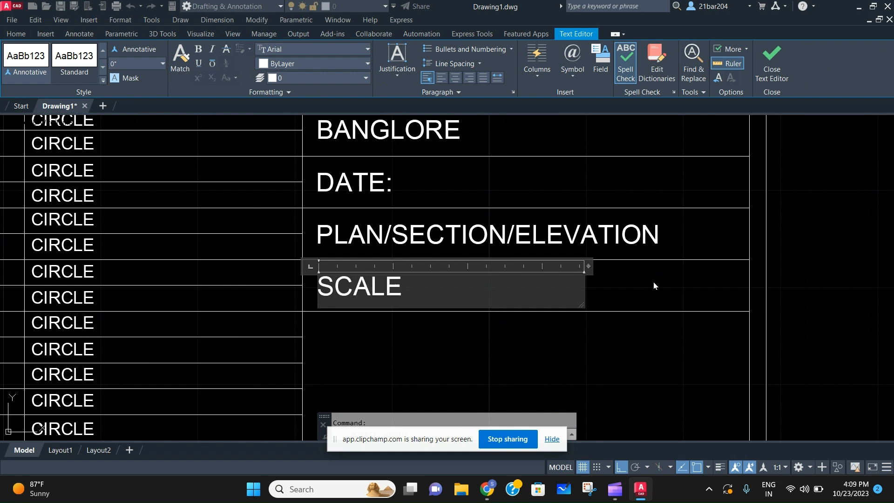
left_click(513, 371)
double_click(400, 287)
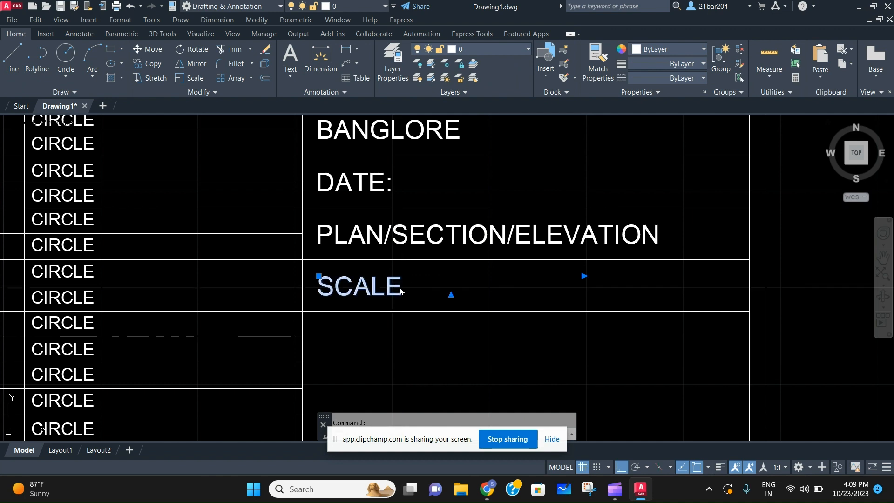
left_click(415, 317)
Copy the CAD COMRADE and BANGLORE texts straight down into the empty cell below the SCALE: row
scroll(418, 325, "down", 3)
scroll(416, 316, "up", 3)
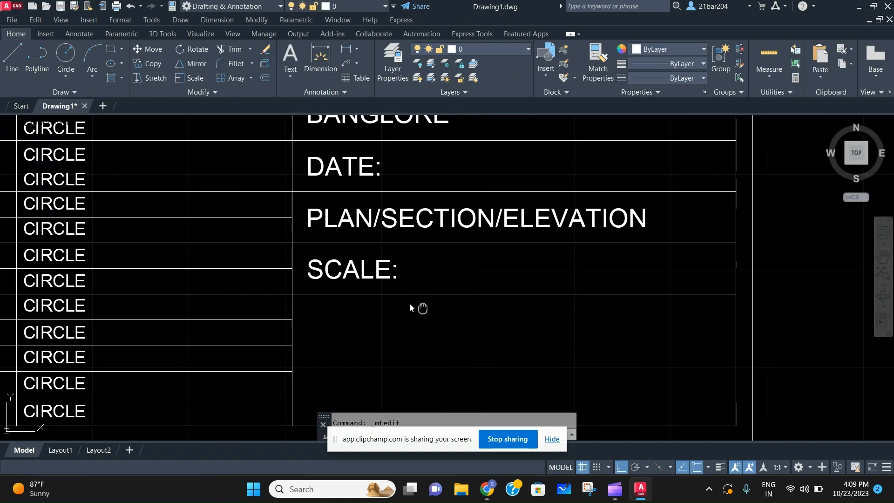
middle_click_drag(409, 303, 372, 293)
scroll(368, 308, "down", 3)
scroll(352, 262, "up", 3)
scroll(368, 259, "down", 3)
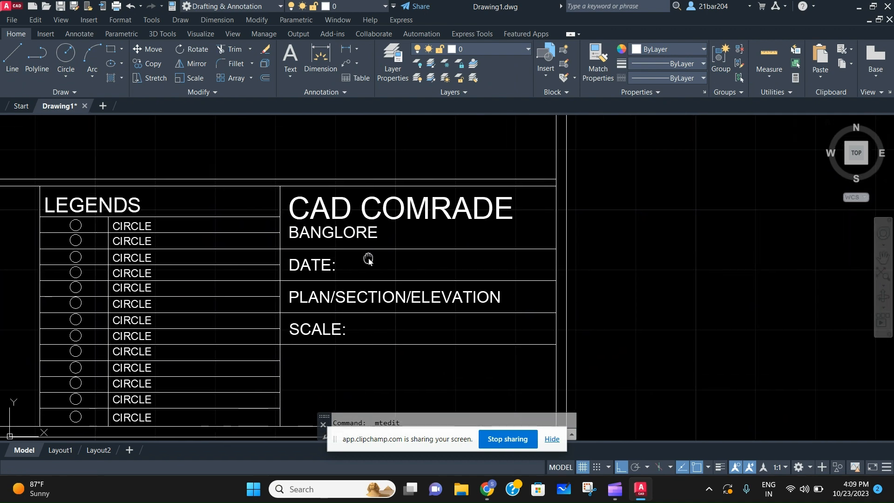
scroll(374, 247, "down", 3)
scroll(380, 243, "up", 3)
left_click(397, 238)
left_click(334, 215)
middle_click_drag(395, 215, 395, 220)
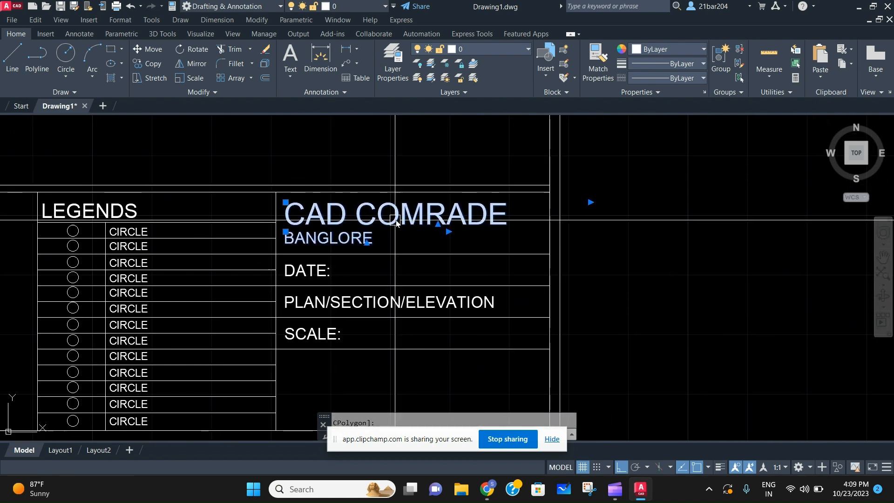
type("CO")
key("space")
left_click(635, 200)
scroll(632, 248, "down", 2)
middle_click_drag(633, 255, 618, 215)
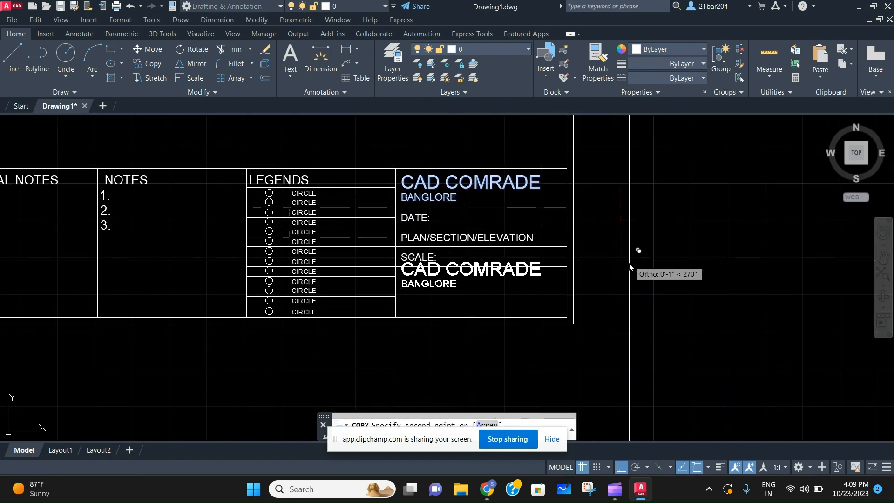
scroll(630, 272, "up", 2)
key("Escape")
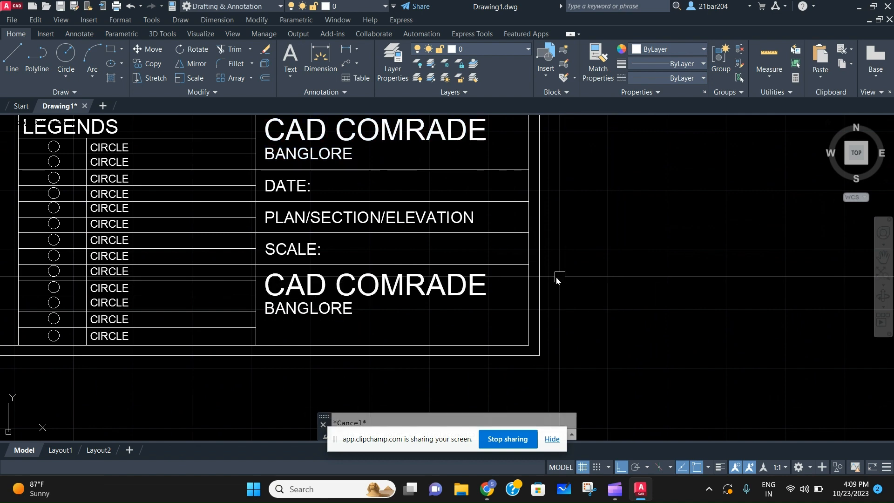
Delete the BANGLORE text from the uppermost cell of the title block
middle_click_drag(484, 278, 598, 289)
scroll(464, 324, "down", 3)
scroll(475, 228, "up", 3)
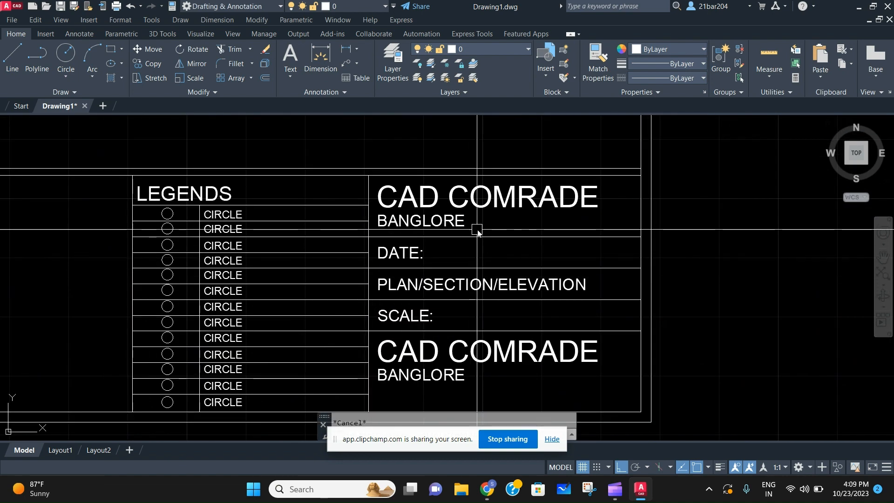
left_click(478, 227)
left_click(423, 204)
scroll(474, 238, "up", 2)
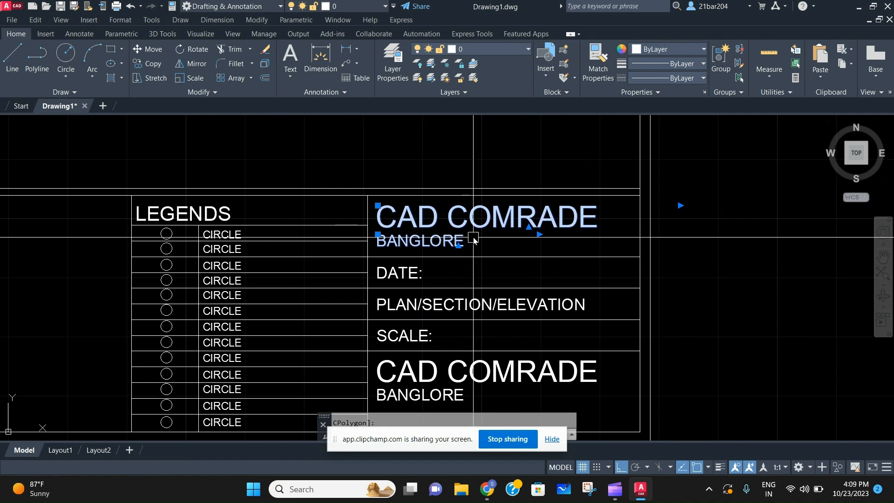
key("Escape")
left_click(470, 242)
left_click(443, 247)
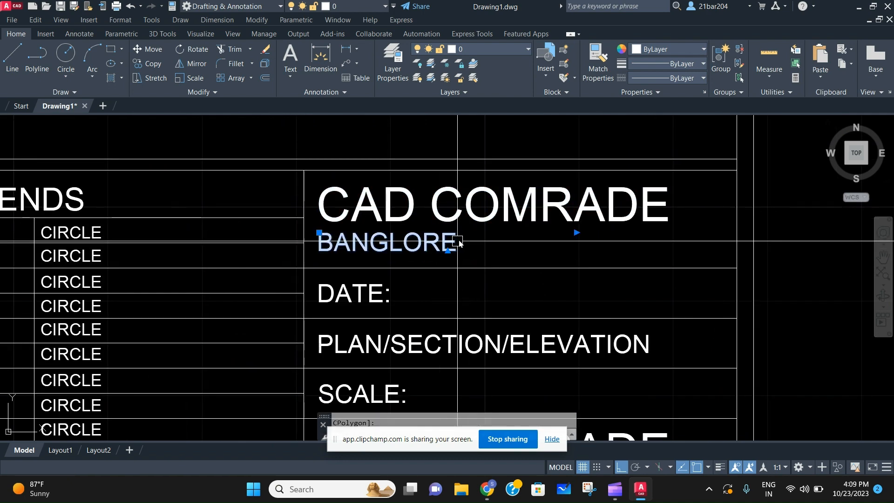
key("Delete")
Change the CAD COMRADE text in the uppermost title block cell to YOUTUBE
left_click(484, 211)
left_click(495, 215)
double_click(495, 215)
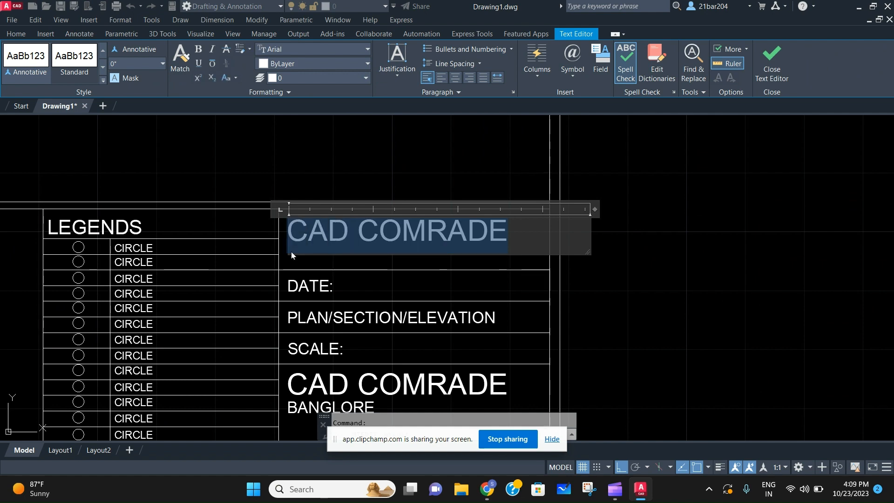
key("Delete")
type("YOUTUBE")
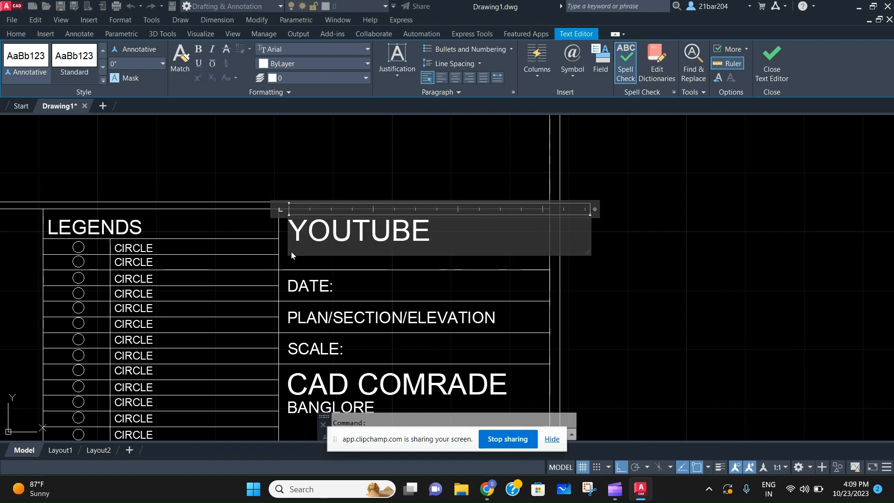
left_click(541, 303)
Examine the title block, the notes and legends cells, and the page layout as a whole
scroll(447, 228, "down", 3)
scroll(409, 227, "up", 3)
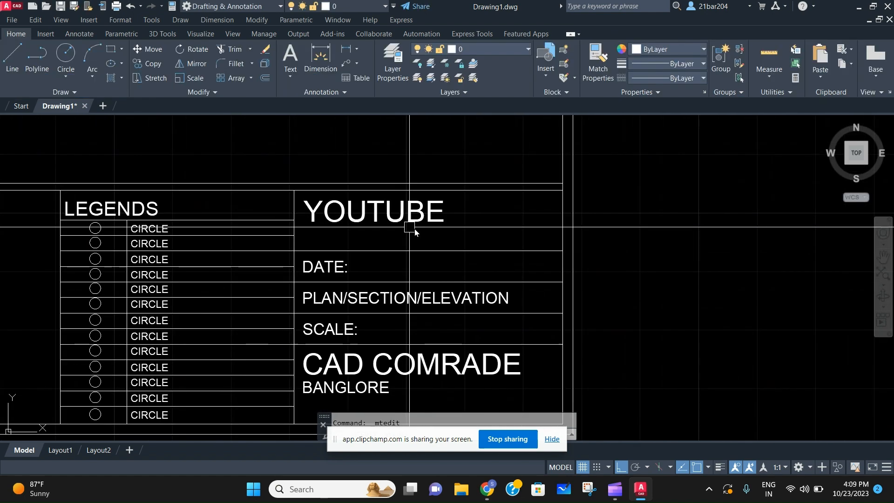
scroll(414, 231, "down", 3)
scroll(316, 312, "up", 2)
scroll(340, 295, "down", 3)
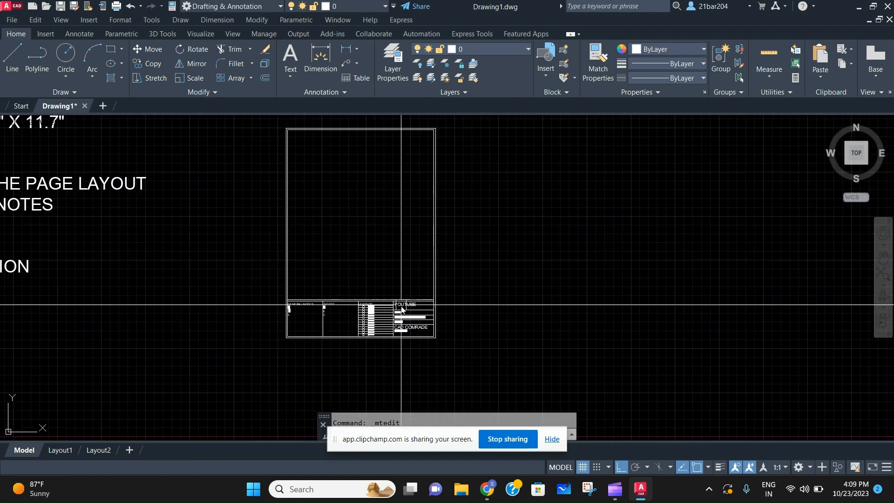
scroll(401, 309, "up", 4)
scroll(432, 291, "down", 2)
scroll(372, 345, "up", 3)
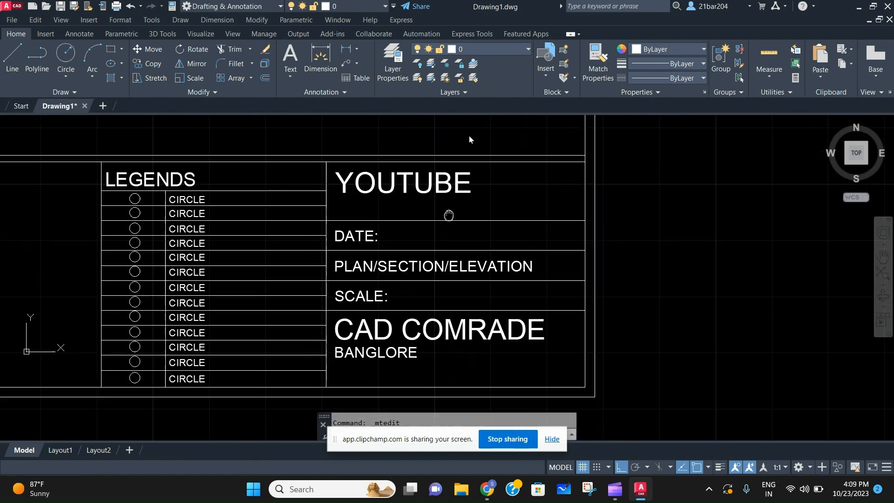
middle_click_drag(448, 215, 452, 142)
scroll(452, 142, "down", 1)
mouse_move(407, 216)
middle_mouse_down()
mouse_move(411, 269)
mouse_move(523, 251)
middle_mouse_up()
scroll(447, 268, "down", 1)
scroll(402, 258, "down", 1)
mouse_move(402, 258)
middle_mouse_down()
mouse_move(475, 294)
mouse_move(387, 314)
middle_mouse_up()
scroll(440, 334, "down", 3)
scroll(426, 289, "up", 5)
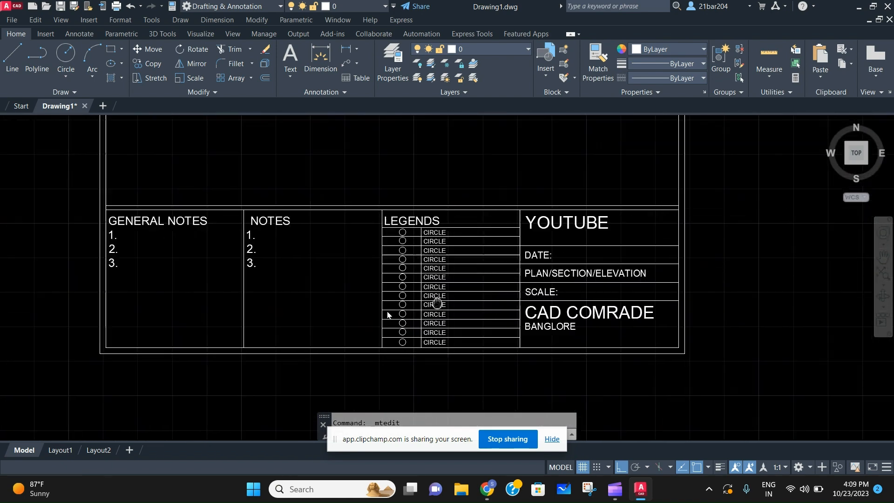
scroll(387, 315, "down", 3)
scroll(507, 238, "up", 6)
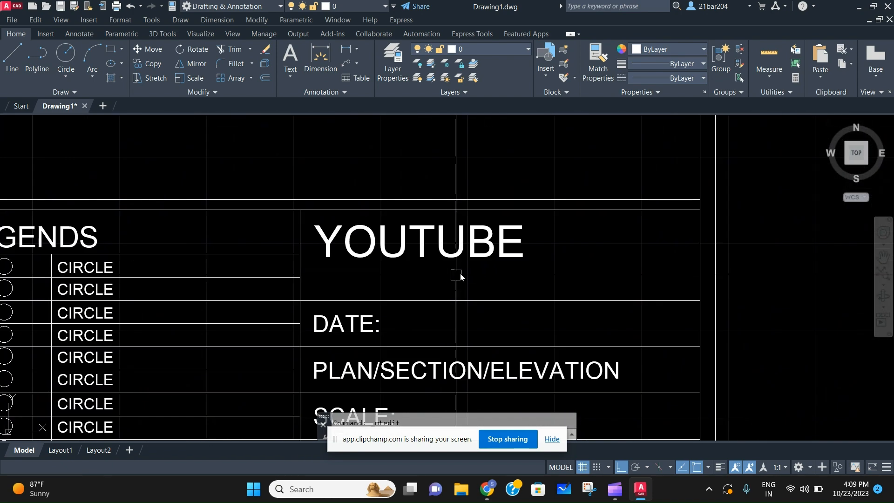
Colour the YOUTUBE text in the title block red
scroll(460, 277, "down", 3)
scroll(515, 243, "up", 2)
middle_click_drag(503, 244, 503, 280)
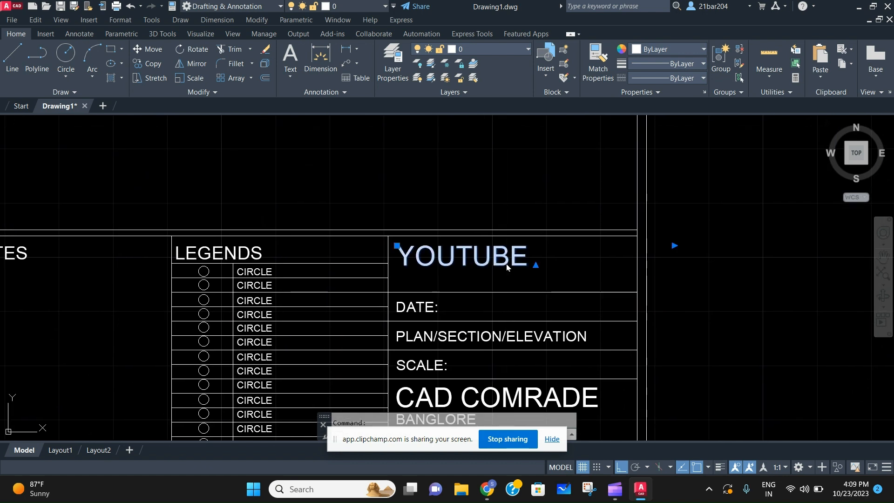
double_click(507, 264)
double_click(517, 270)
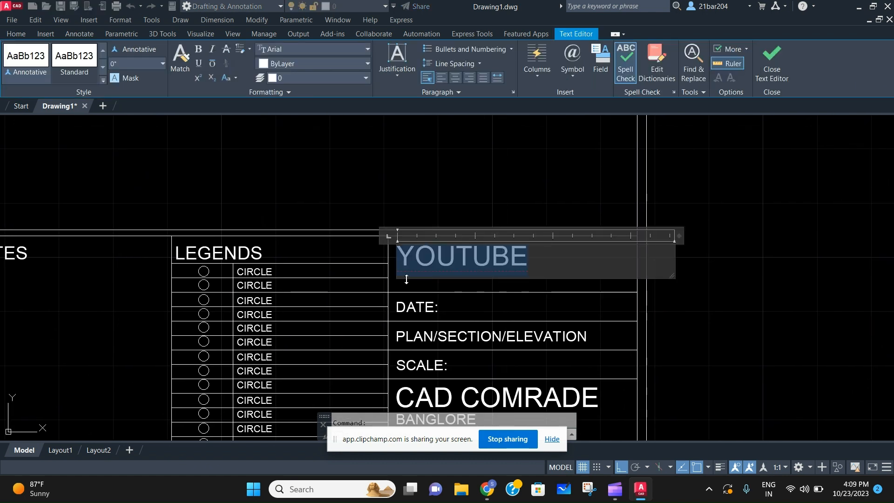
left_click(362, 64)
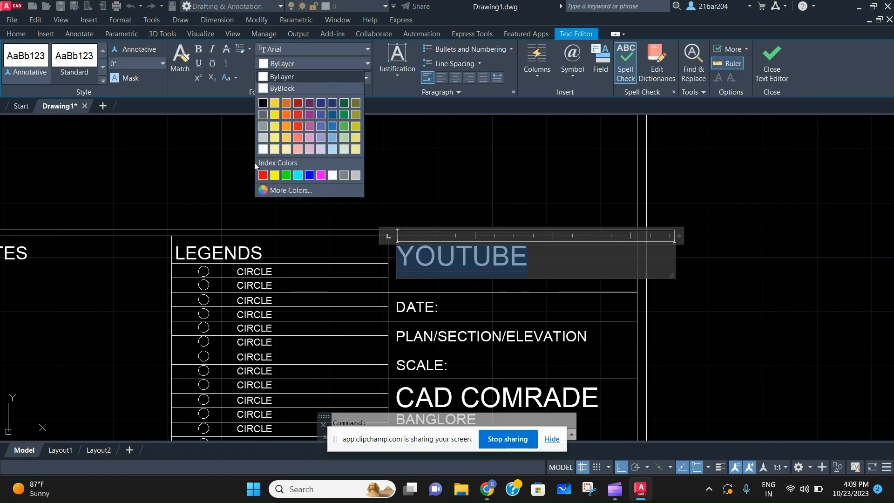
left_click(299, 125)
left_click(399, 158)
Colour the CAD COMRADE text in the title block's lowest cell blue
scroll(399, 159, "down", 3)
scroll(379, 218, "down", 2)
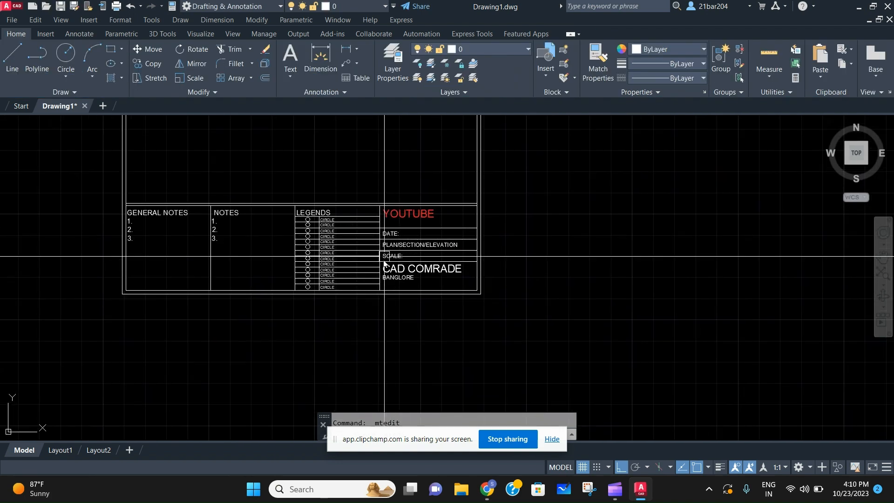
scroll(390, 272, "up", 4)
double_click(653, 263)
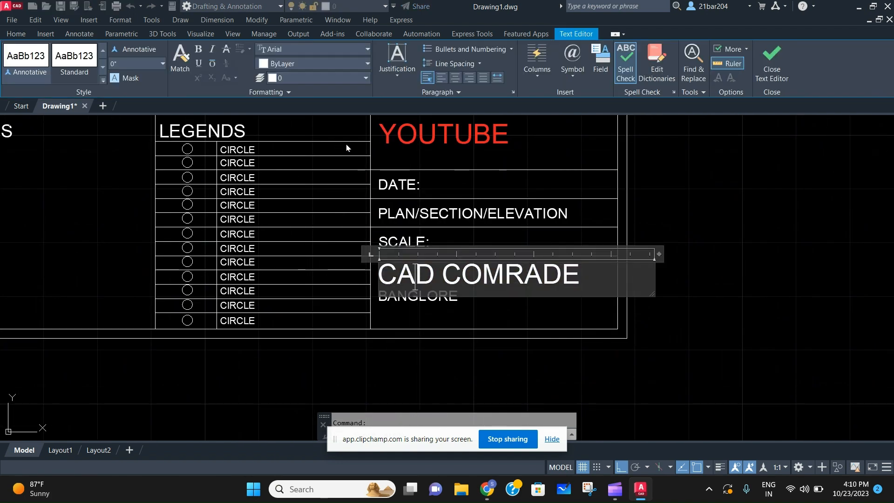
key("ctrl+a")
left_click(332, 67)
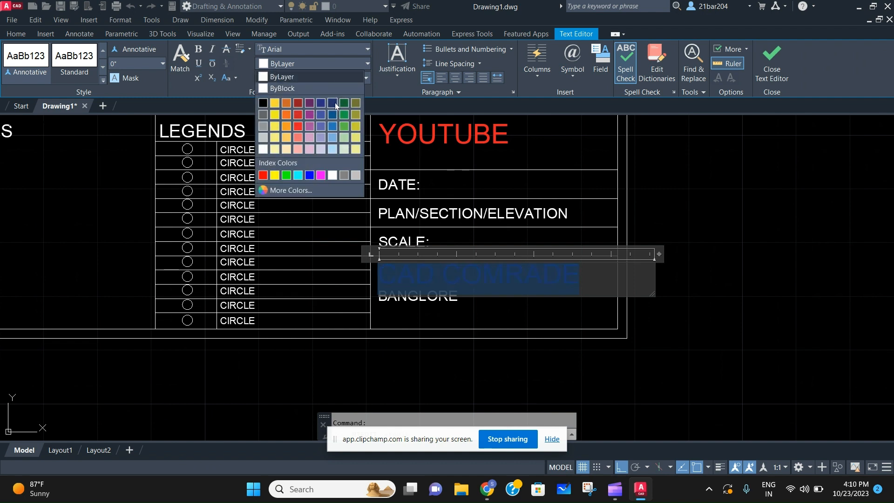
left_click(335, 127)
left_click(662, 179)
Check the bottom strip's general notes, notes, legends and title block cells up close
scroll(428, 262, "down", 5)
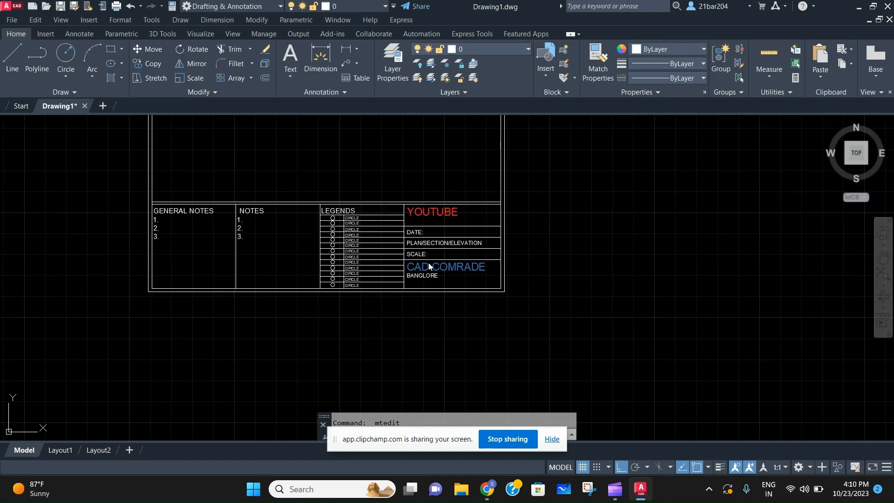
scroll(446, 240, "up", 7)
scroll(446, 241, "down", 4)
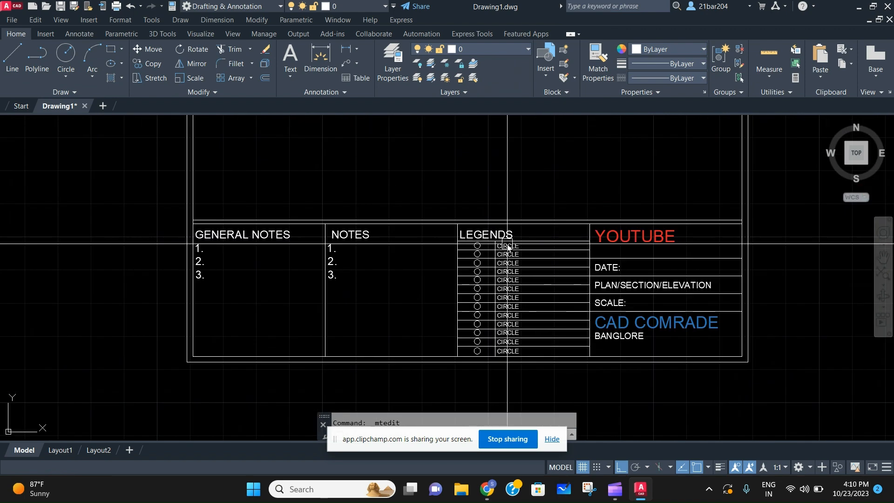
scroll(482, 296, "up", 2)
left_click(476, 292)
key("Escape")
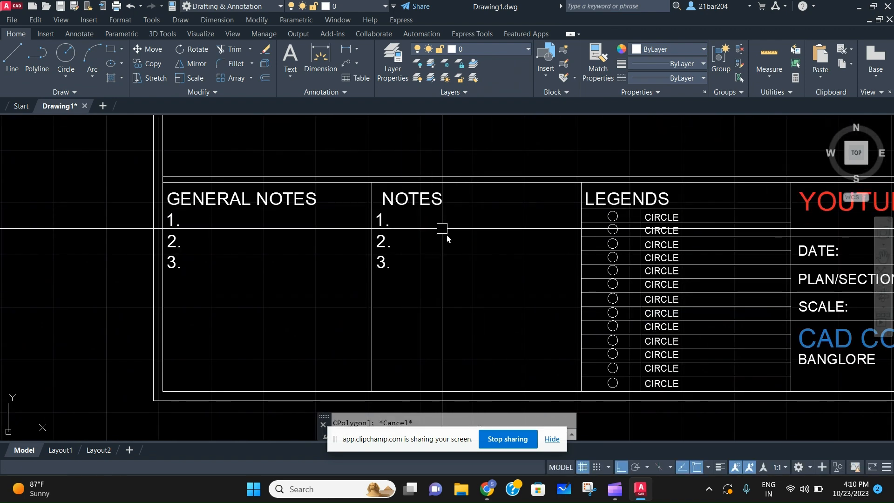
left_click(446, 236)
scroll(387, 270, "down", 4)
key("Escape")
left_click(408, 290)
scroll(410, 292, "down", 4)
key("Escape")
scroll(427, 291, "up", 12)
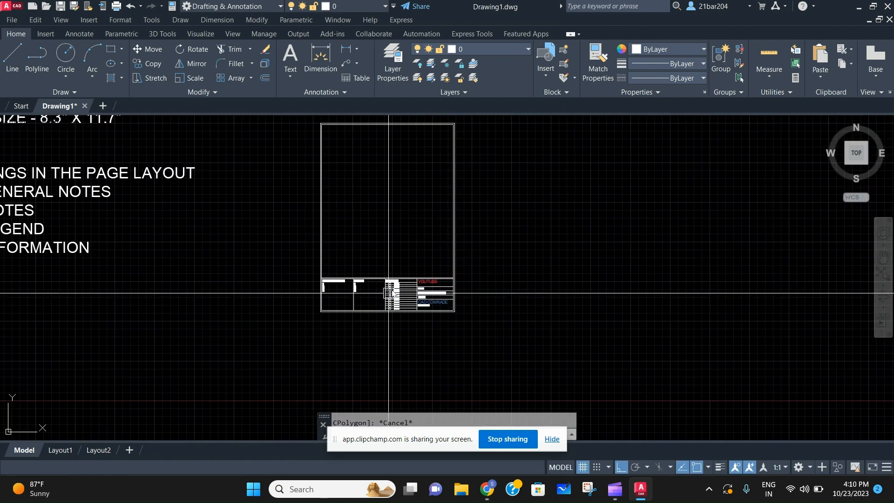
scroll(451, 313, "down", 2)
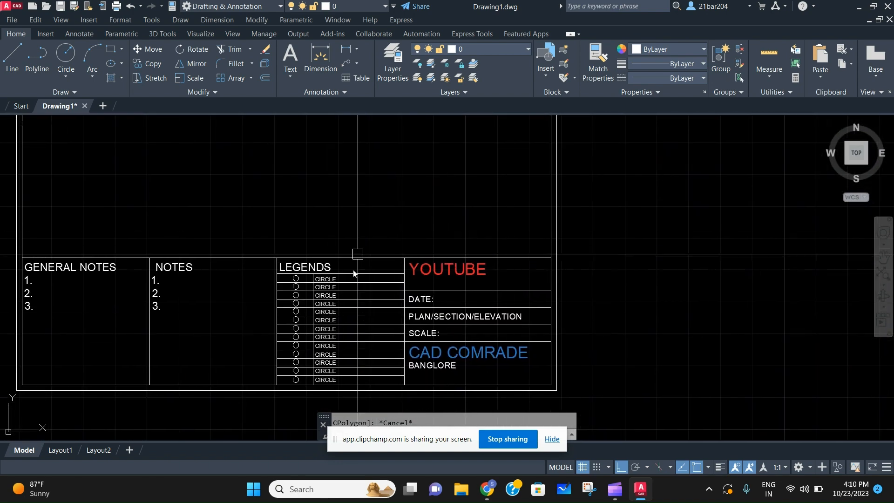
Review the complete A4 sheet alongside the logo and the list of things in the page layout
scroll(259, 309, "down", 6)
scroll(245, 290, "up", 4)
scroll(449, 251, "down", 2)
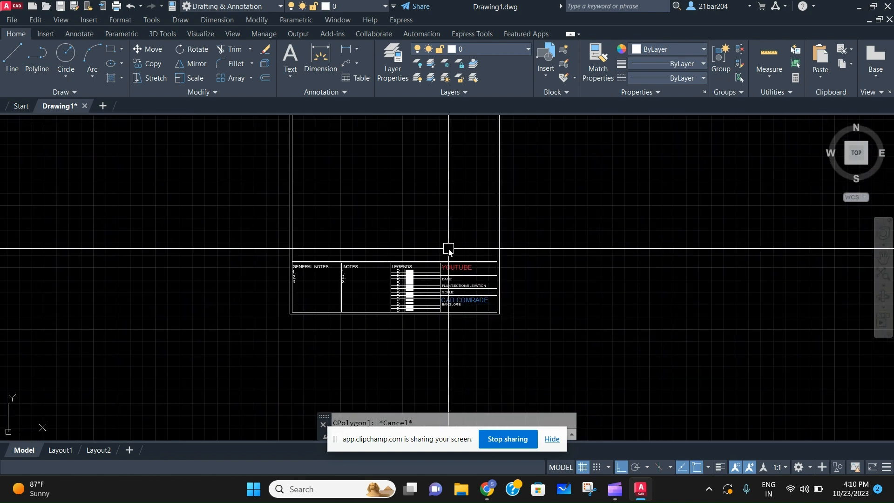
mouse_move(306, 238)
middle_mouse_down()
mouse_move(397, 256)
mouse_move(390, 262)
middle_mouse_up()
scroll(390, 264, "down", 2)
mouse_move(453, 267)
middle_mouse_down()
mouse_move(472, 265)
mouse_move(485, 286)
middle_mouse_up()
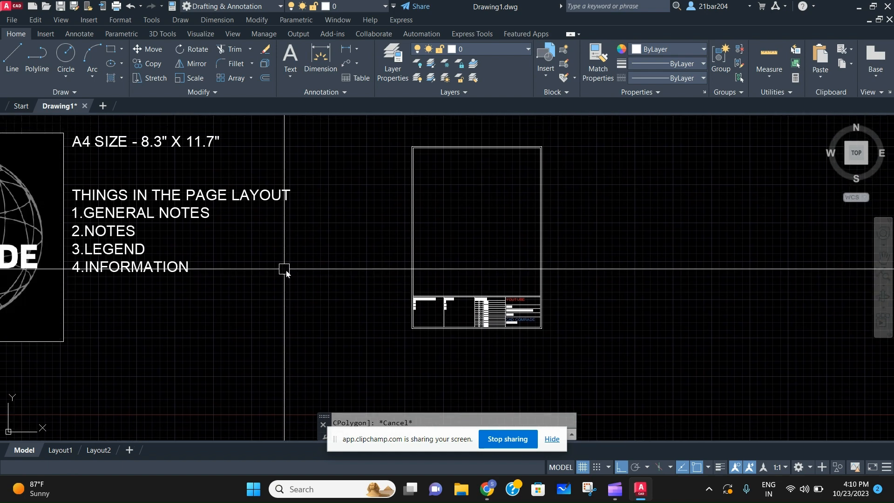
middle_click_drag(283, 274, 588, 249)
middle_click_drag(337, 250, 280, 309)
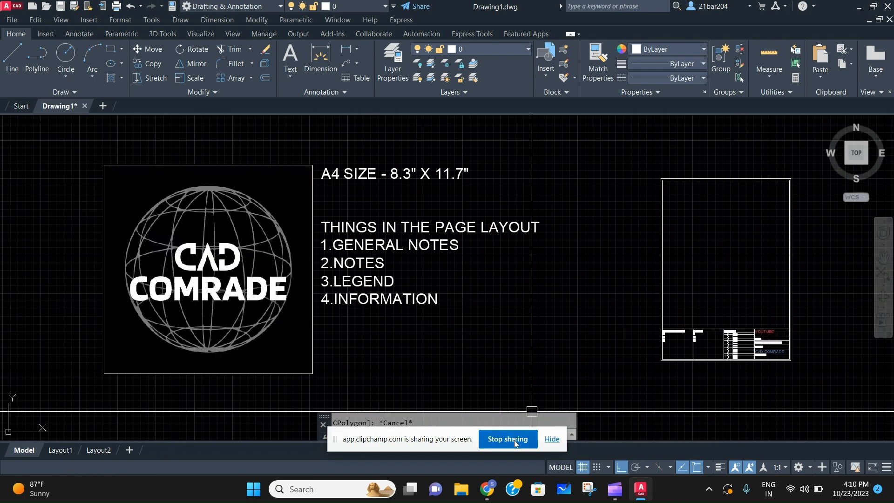